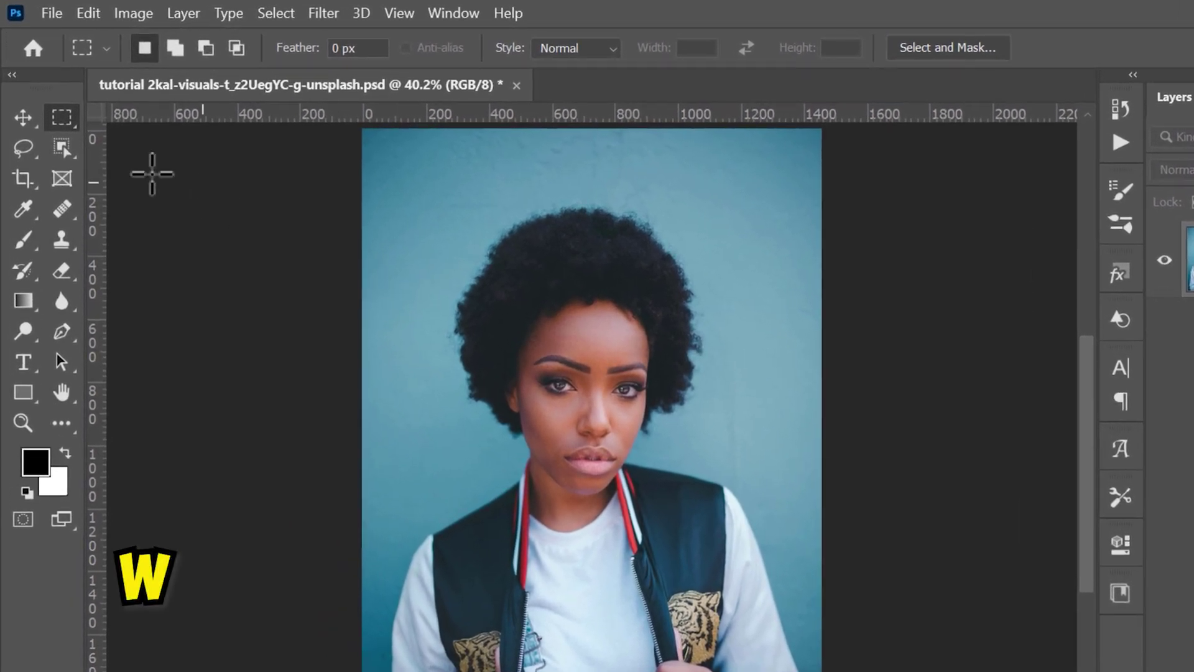
Select the woman with Object Selection's Select Subject, then zoom in on her face
key("w")
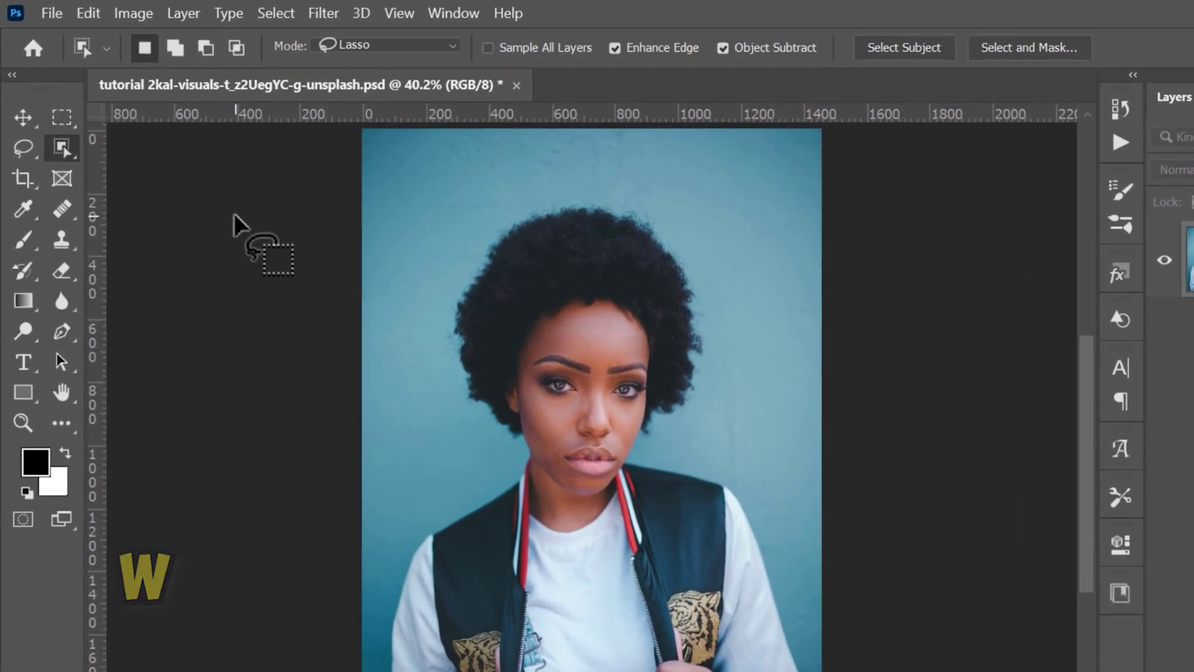
left_click(925, 48)
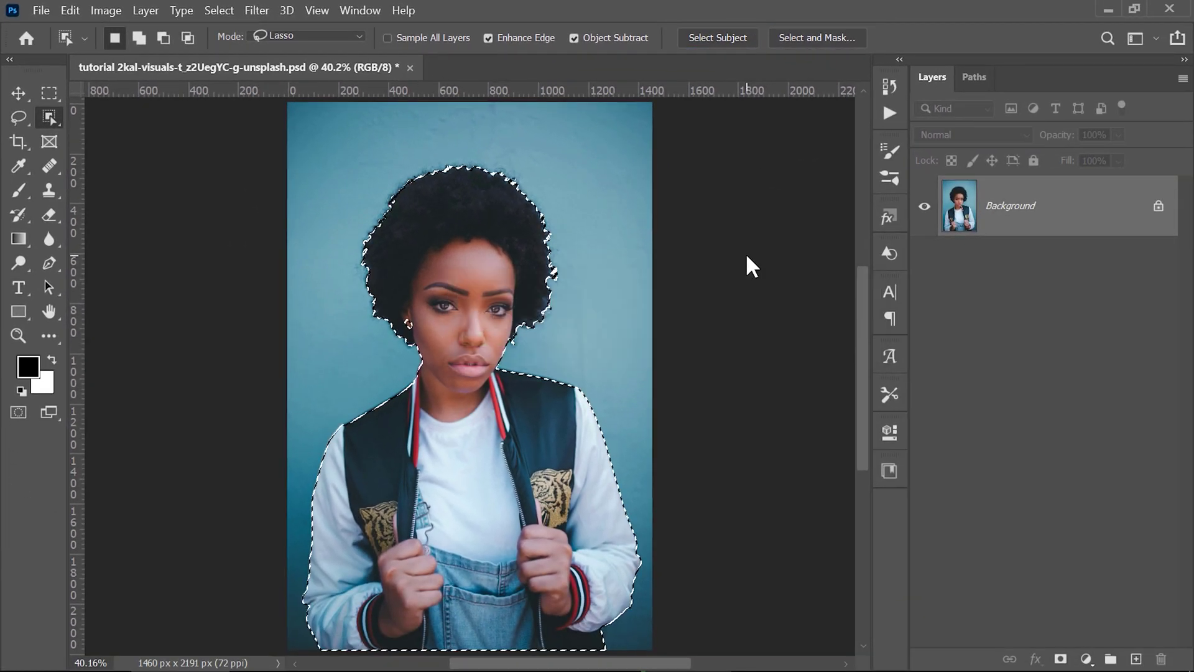
left_click(19, 117)
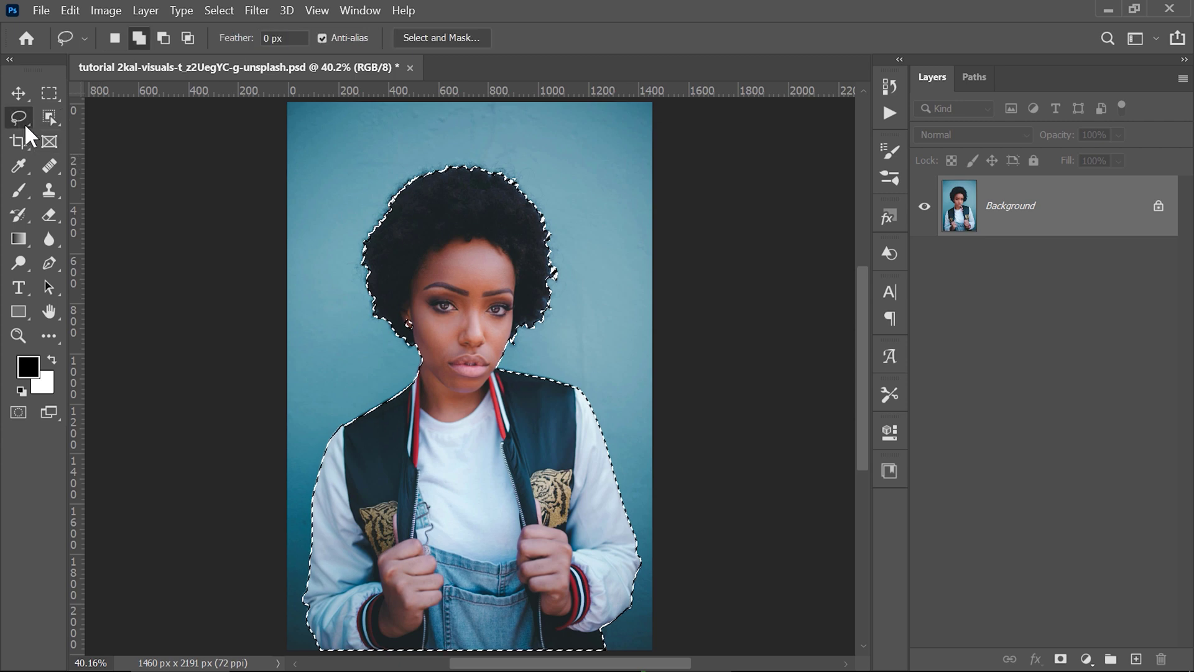
key("z")
left_click_drag(406, 320, 516, 326)
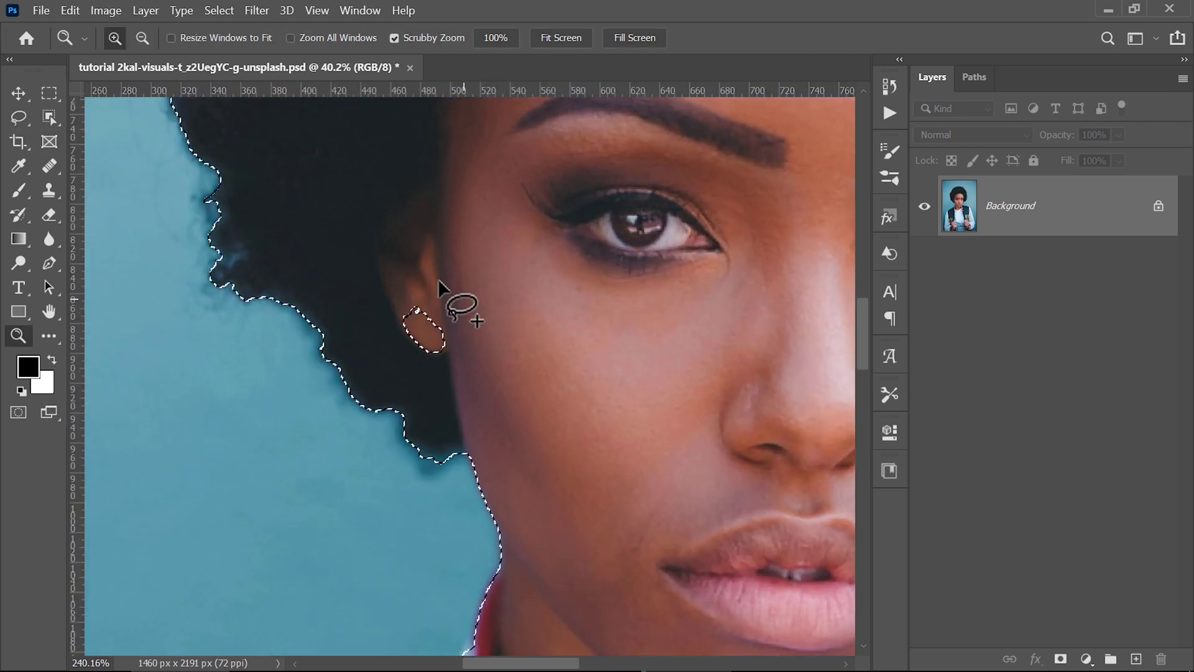
Try lassoing the ear into the selection, undo it, and fit the image on screen
key("l")
left_click_drag(431, 266, 487, 376)
key("ctrl+z")
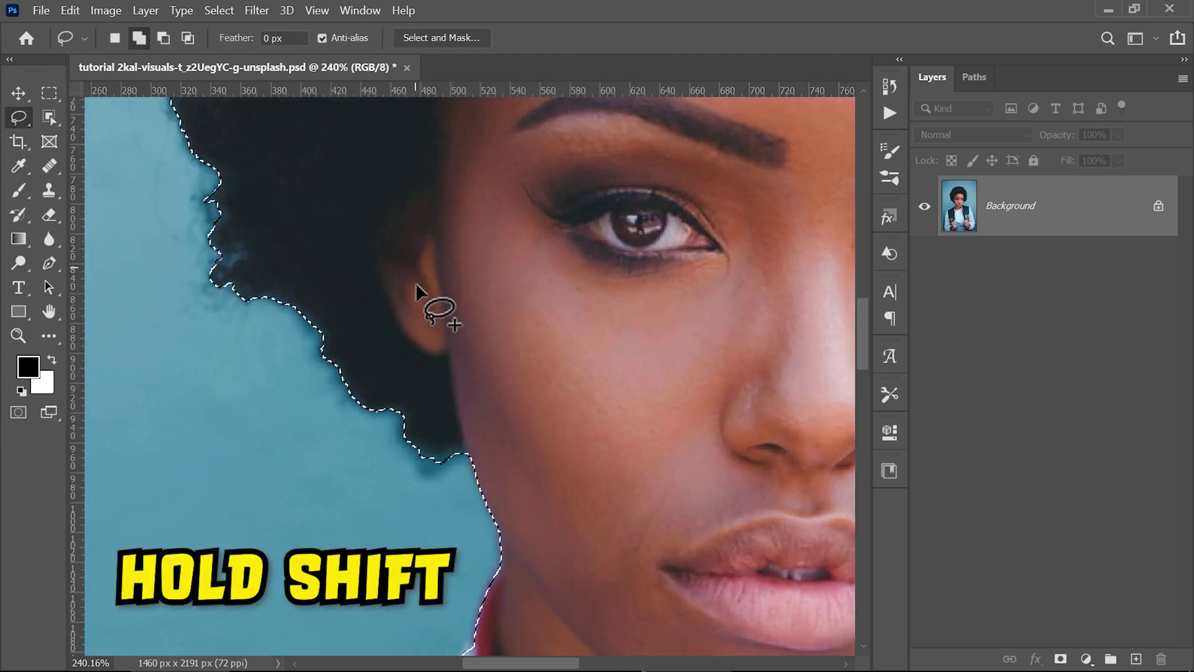
key("ctrl+0")
key("shift+l")
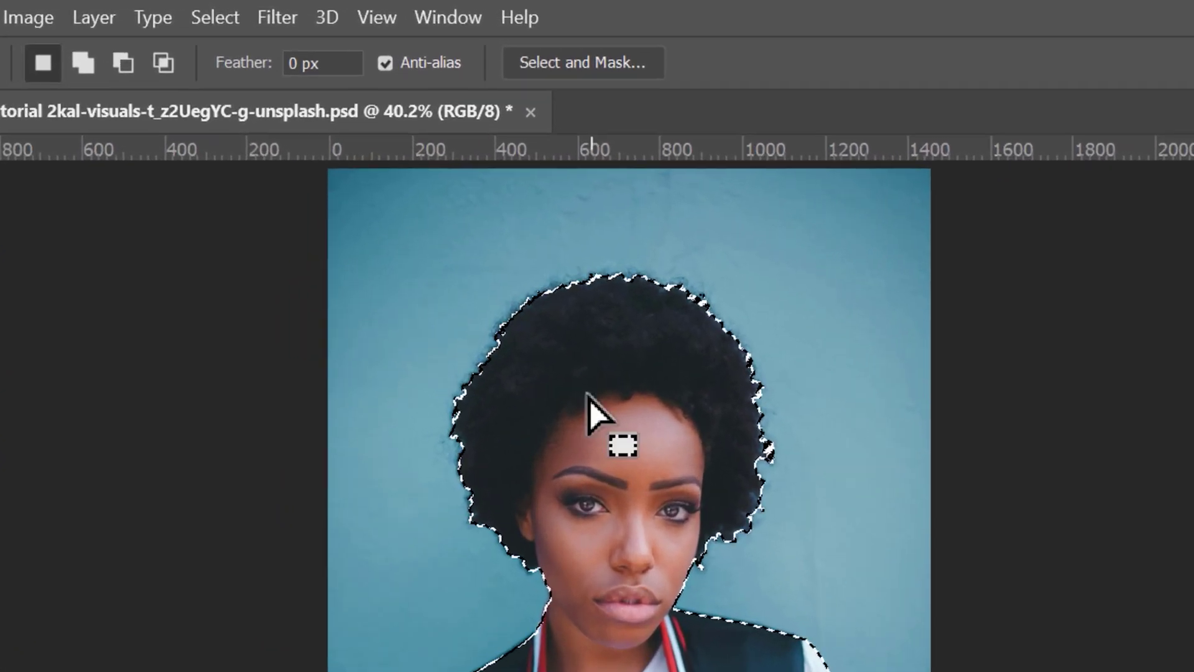
In Select and Mask, zoom in and refine the hair edges with the Refine Edge Brush
left_click(601, 62)
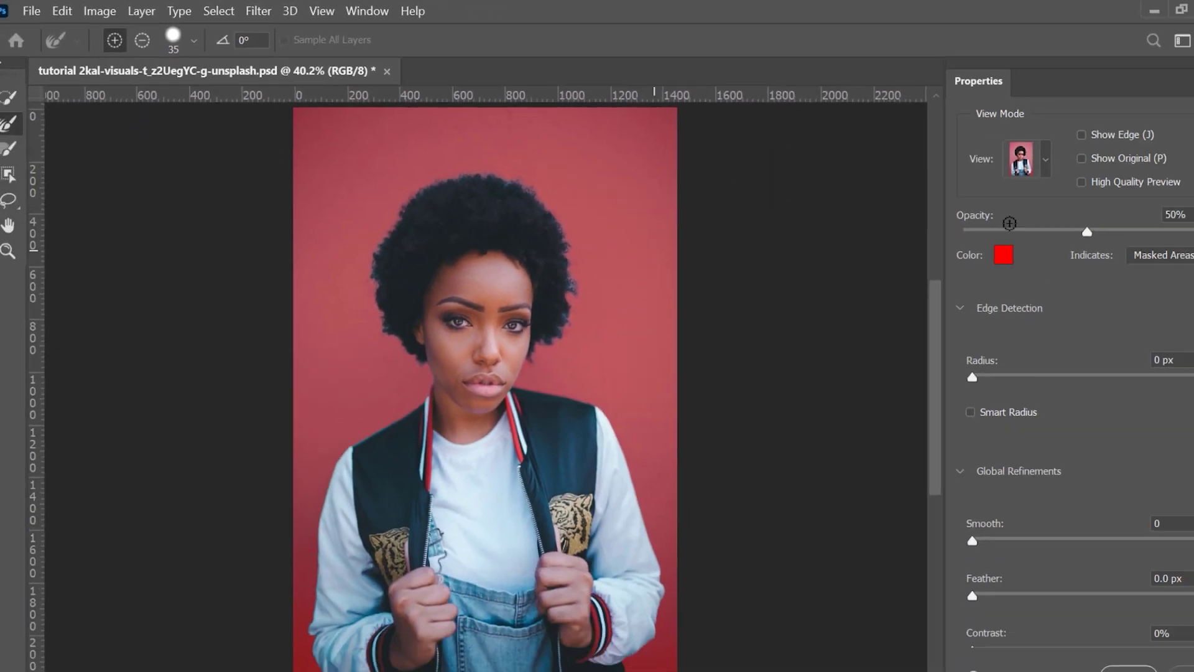
left_click(1006, 152)
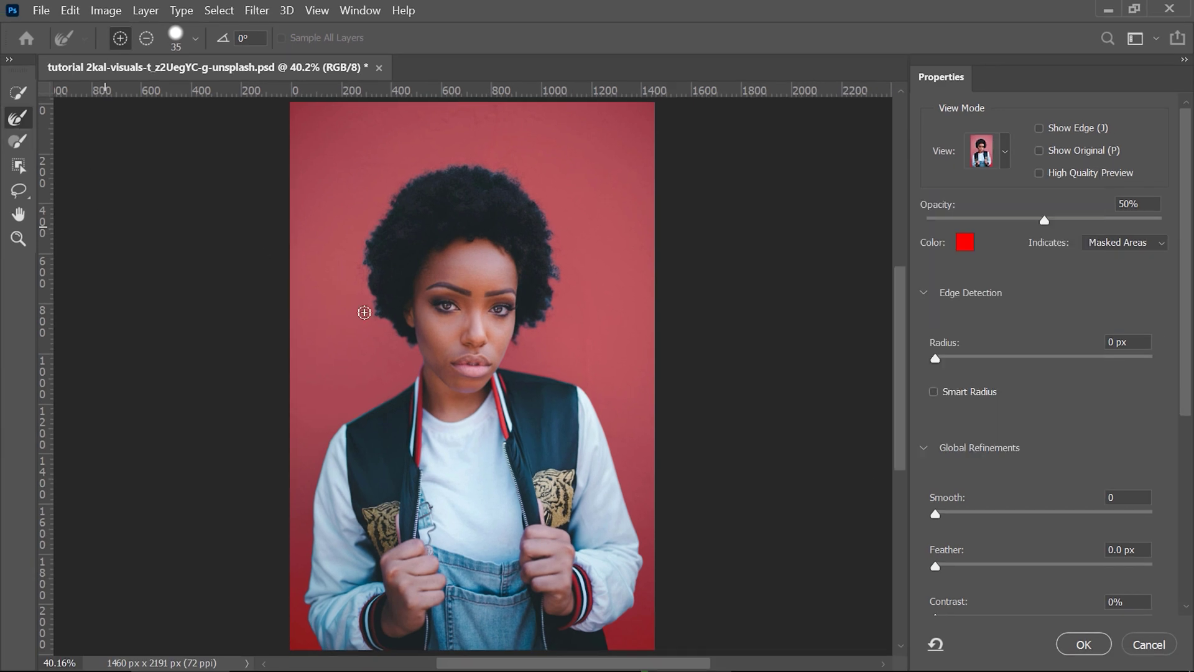
key("z")
left_click(473, 312)
left_click_drag(473, 312, 480, 323)
key("r")
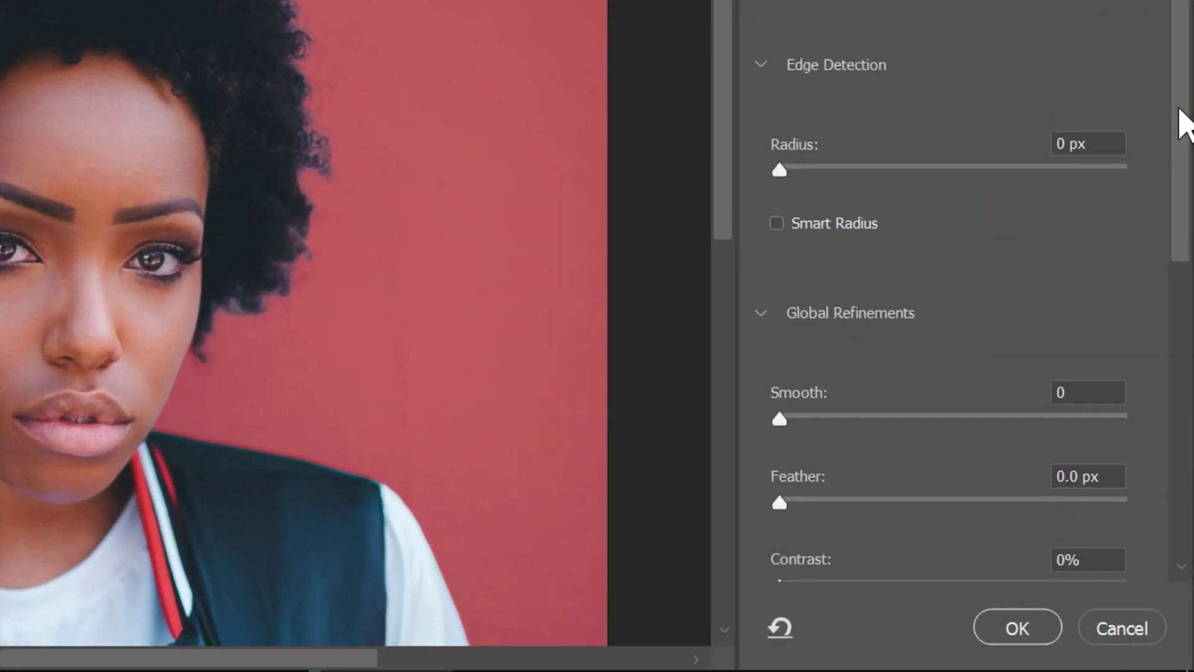
scroll(1180, 485, "down", 3)
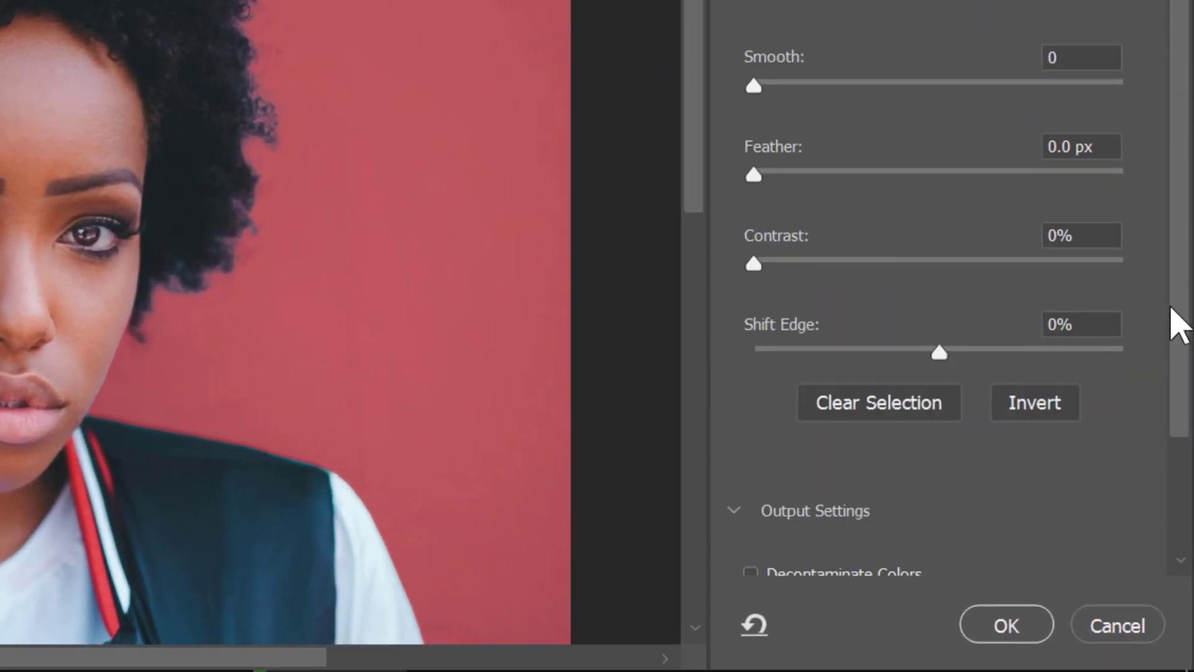
scroll(1179, 533, "down", 2)
Output the refined selection to a New Layer with Layer Mask
left_click(968, 482)
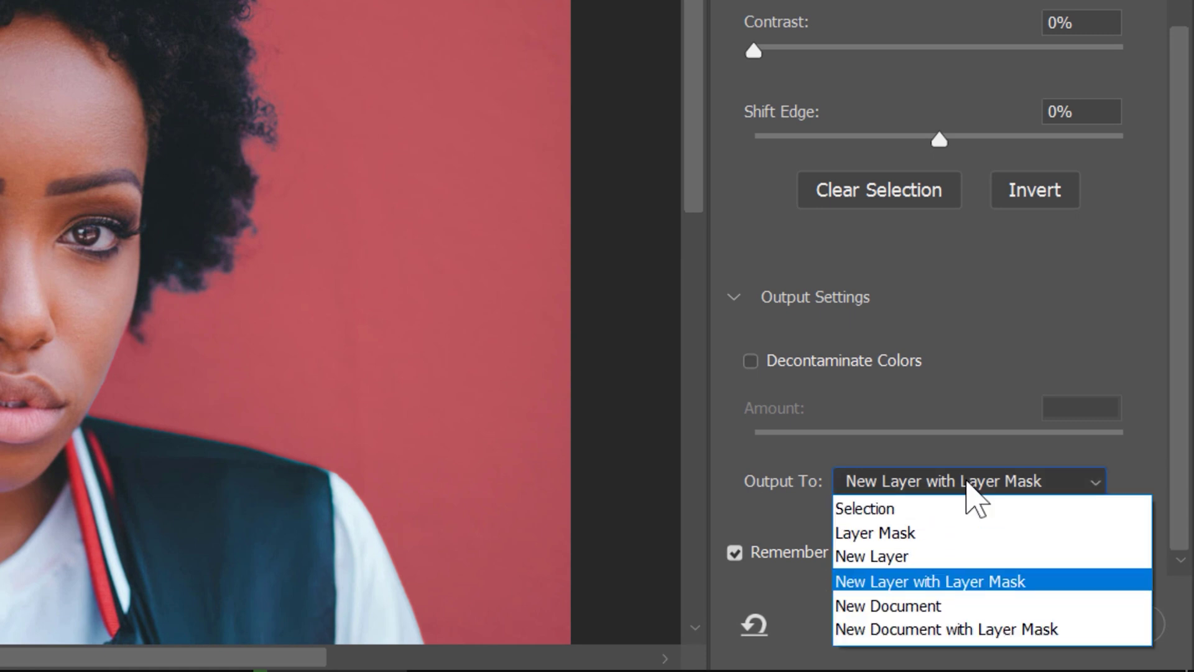
left_click(958, 577)
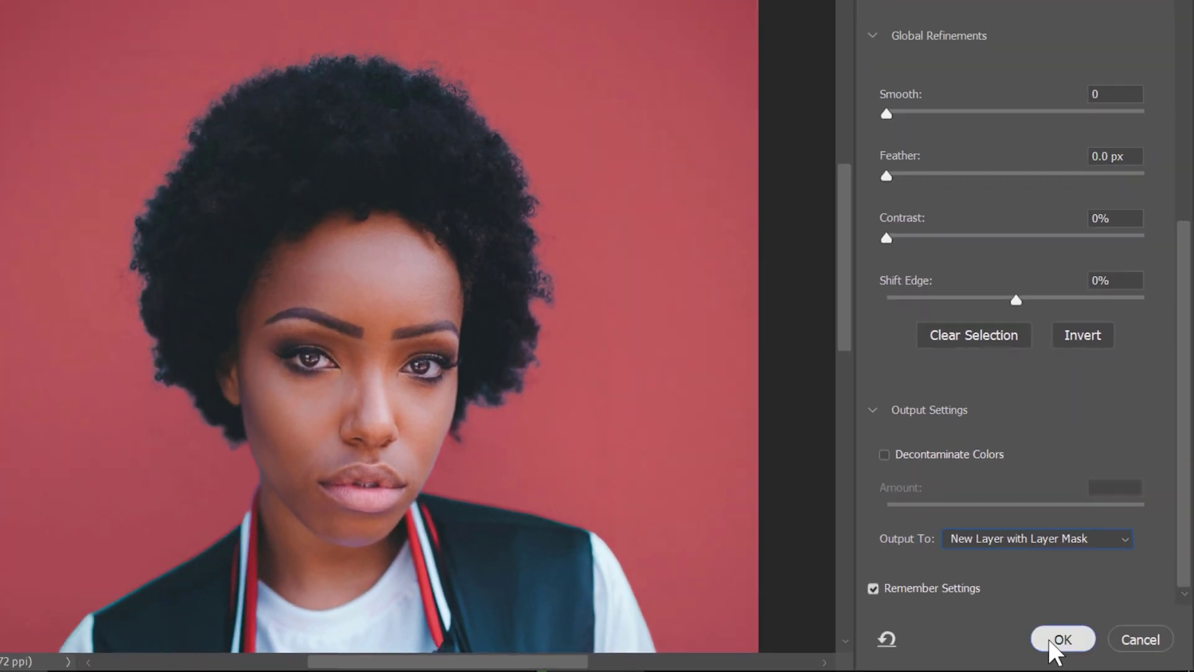
left_click(1006, 625)
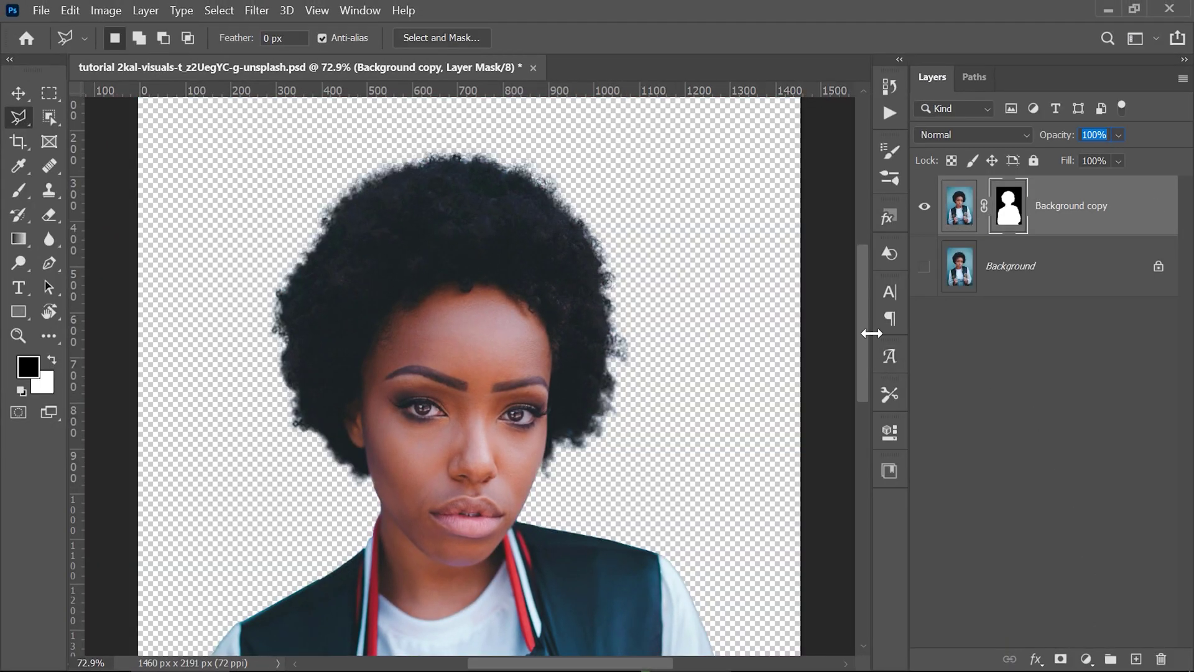
Add a Gradient fill layer and set its end colour stop to #425185
key("ctrl+0")
left_click(1087, 658)
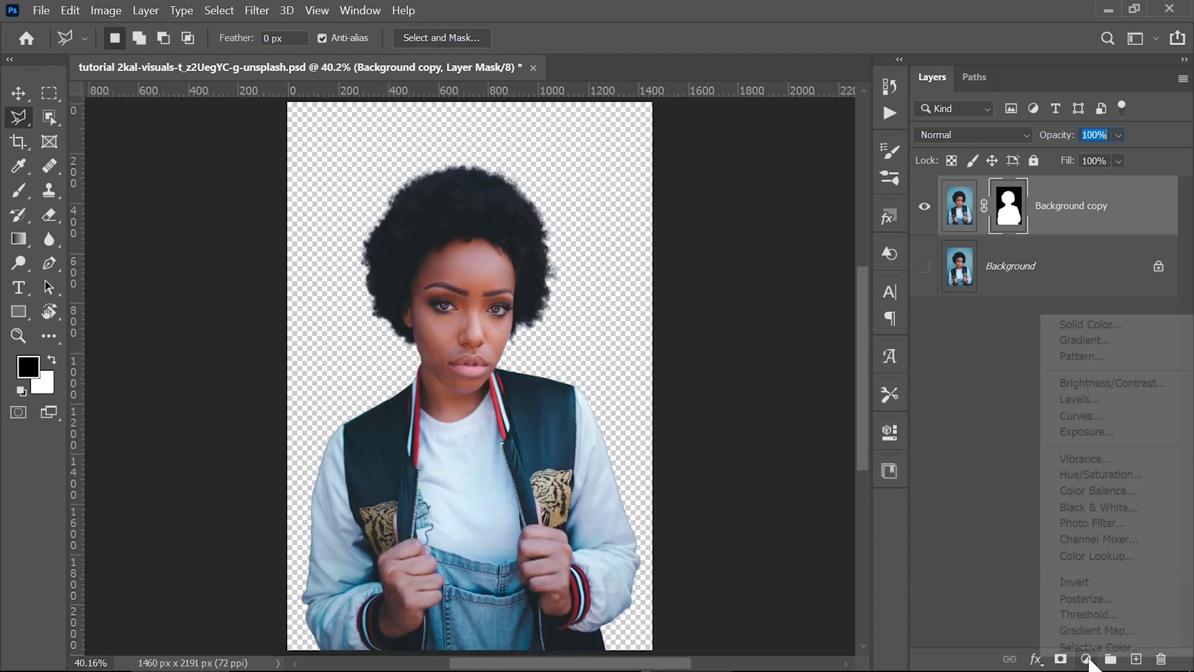
left_click(1107, 339)
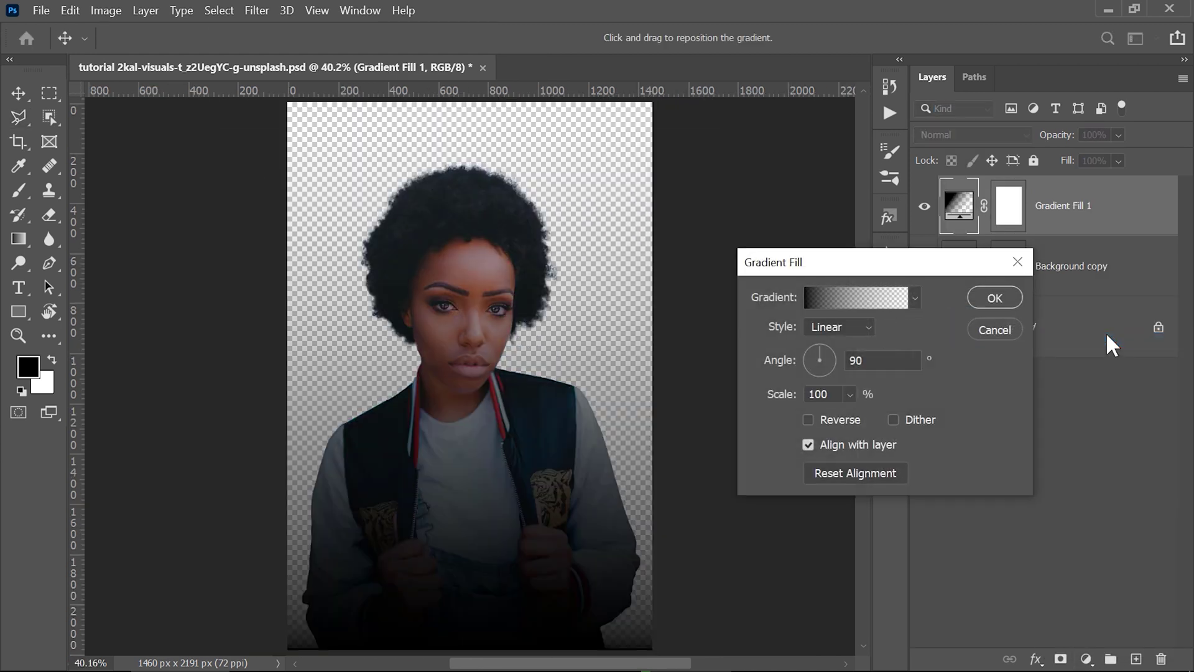
left_click(907, 300)
left_click(1116, 536)
left_click(820, 615)
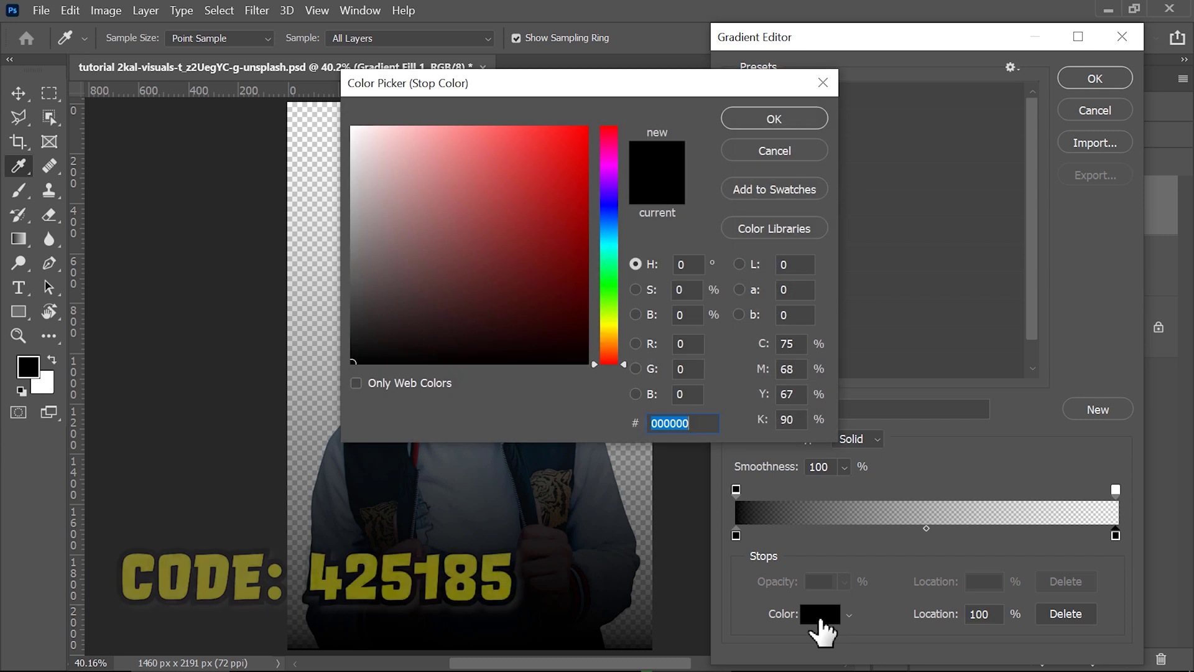
type("425185")
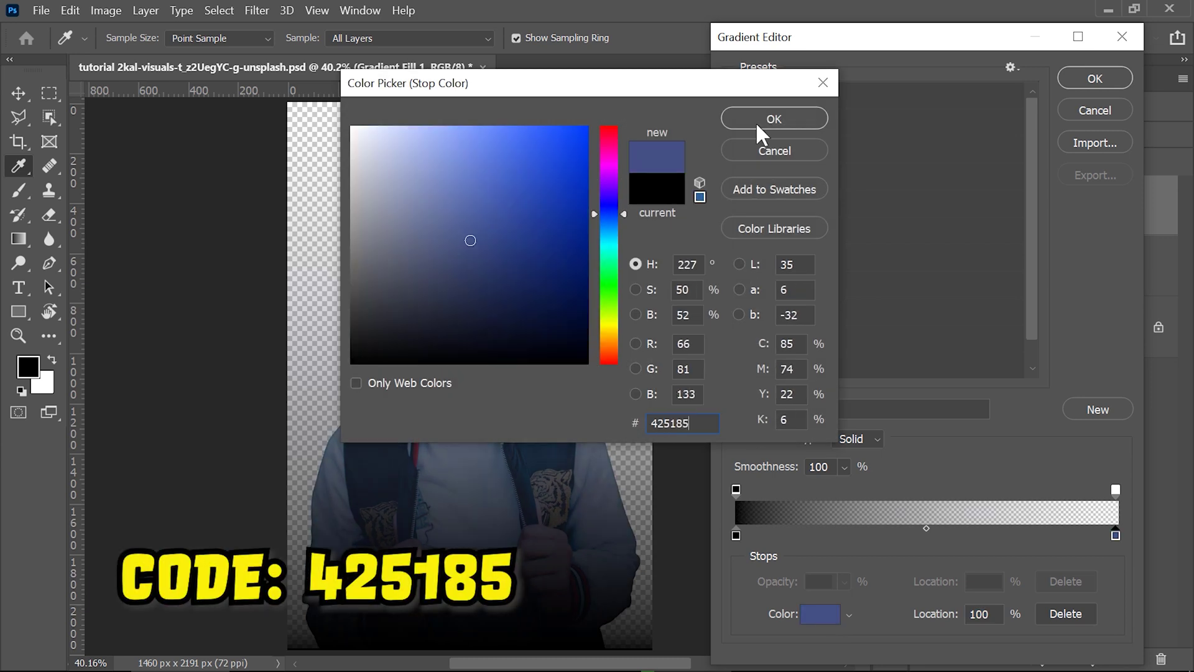
left_click(785, 121)
Make the end stop fully opaque and set the start colour stop to #48c6ef
left_click(1115, 491)
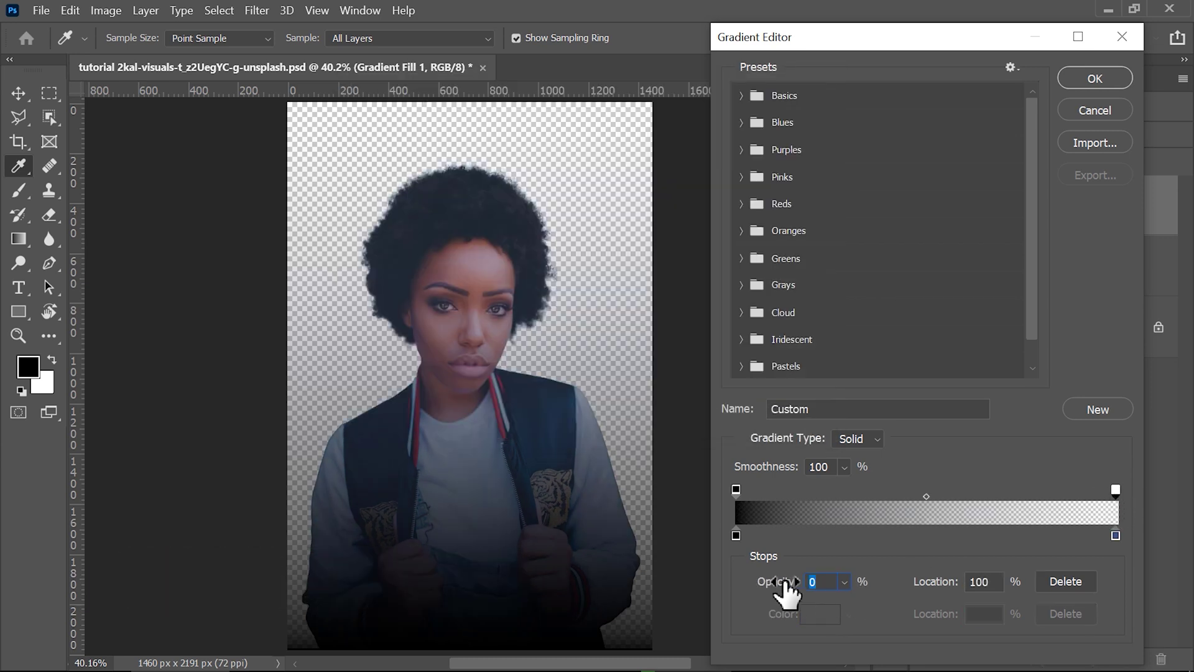
left_click_drag(785, 591, 1011, 588)
left_click(736, 535)
left_click(818, 616)
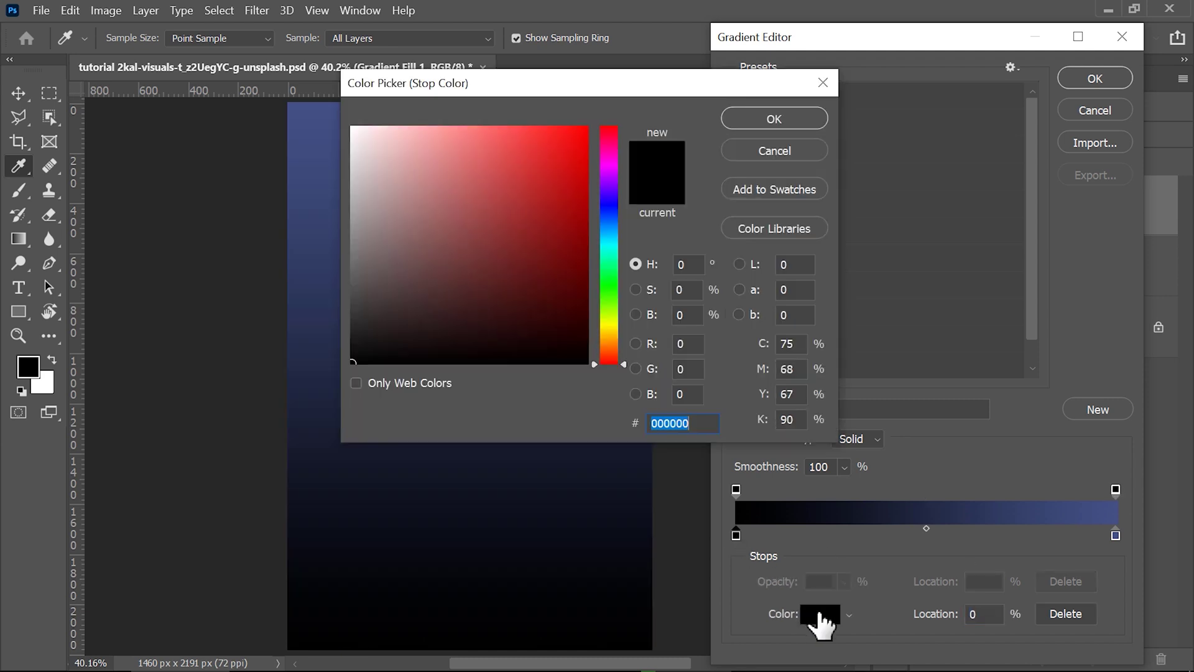
type("48c6ef")
left_click(785, 118)
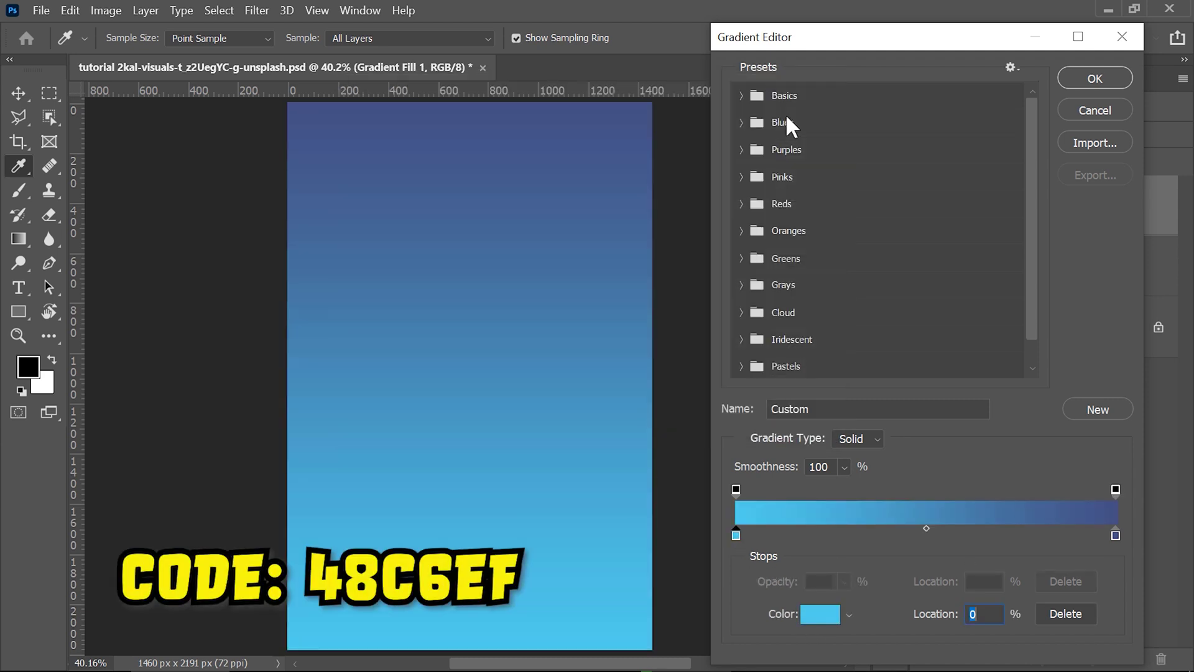
left_click_drag(818, 38, 715, 39)
left_click(955, 78)
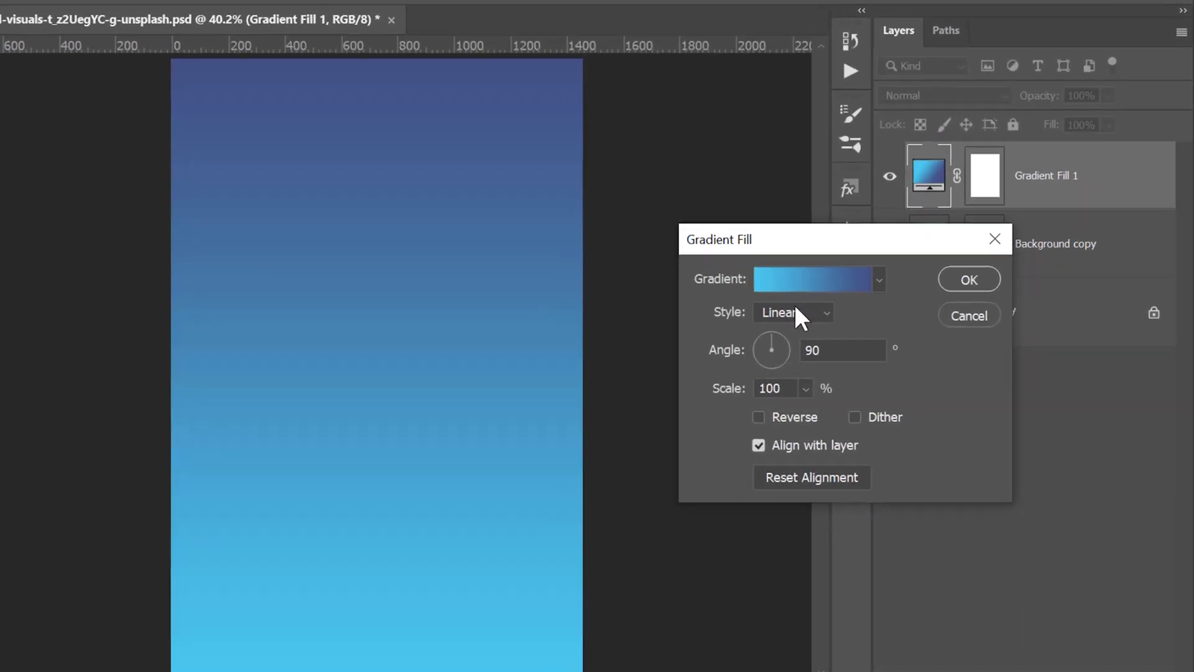
Make the gradient Radial at scale 155 with Dither, centred near the canvas middle
left_click(834, 327)
left_click(844, 358)
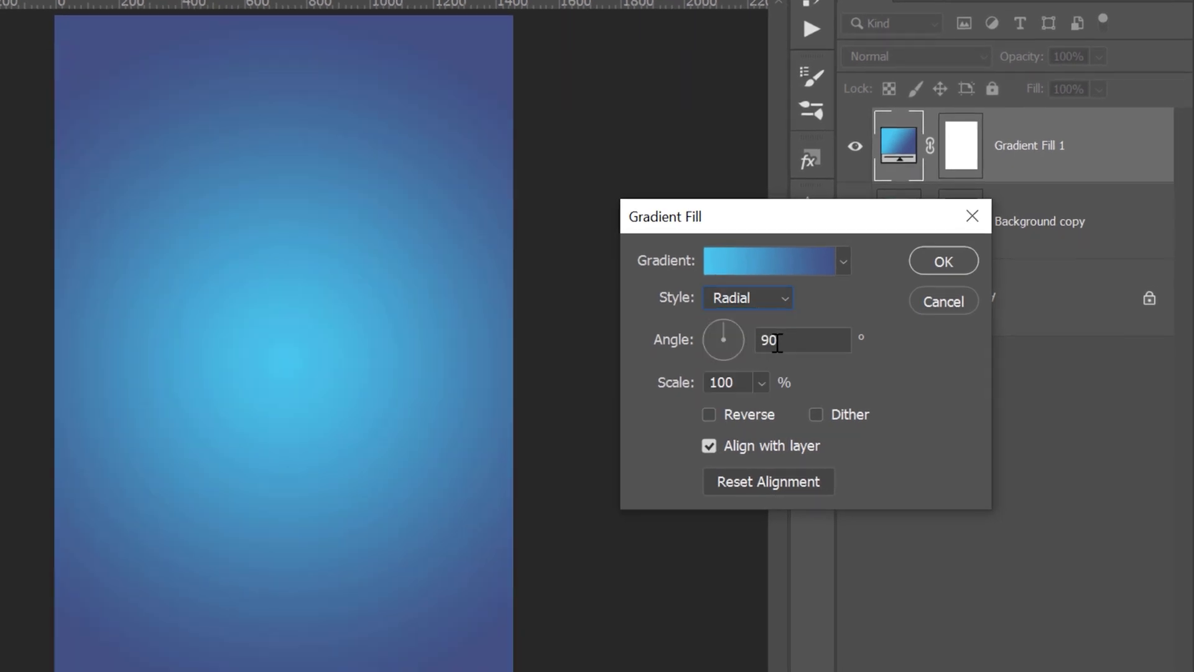
type("15")
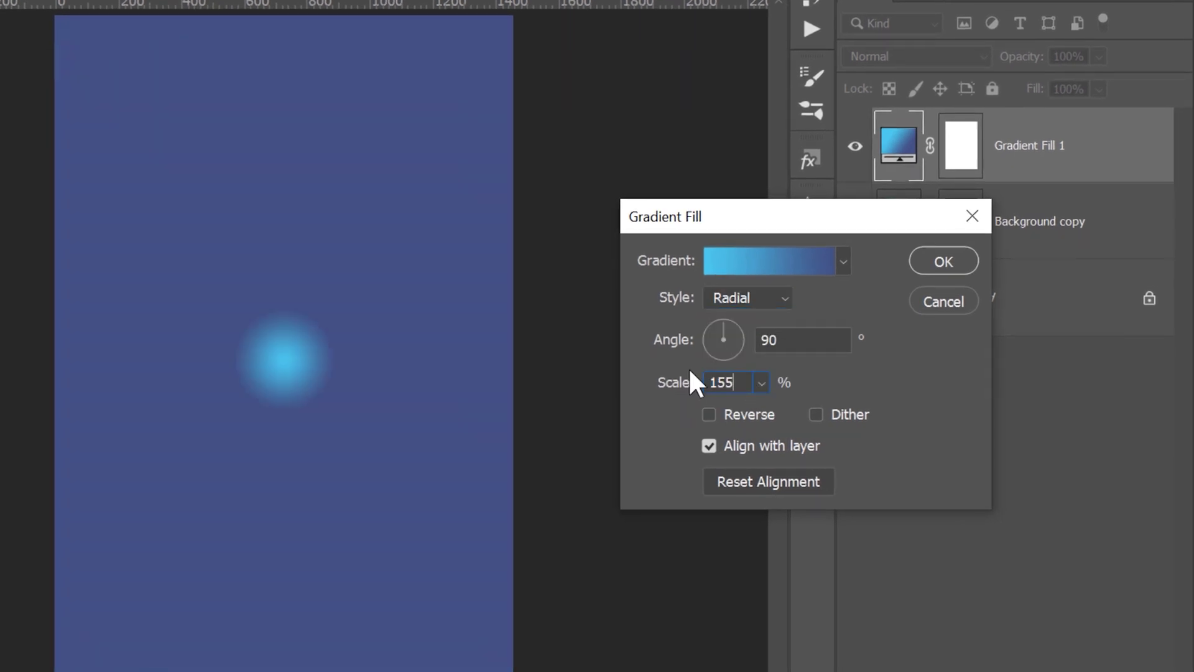
type("5")
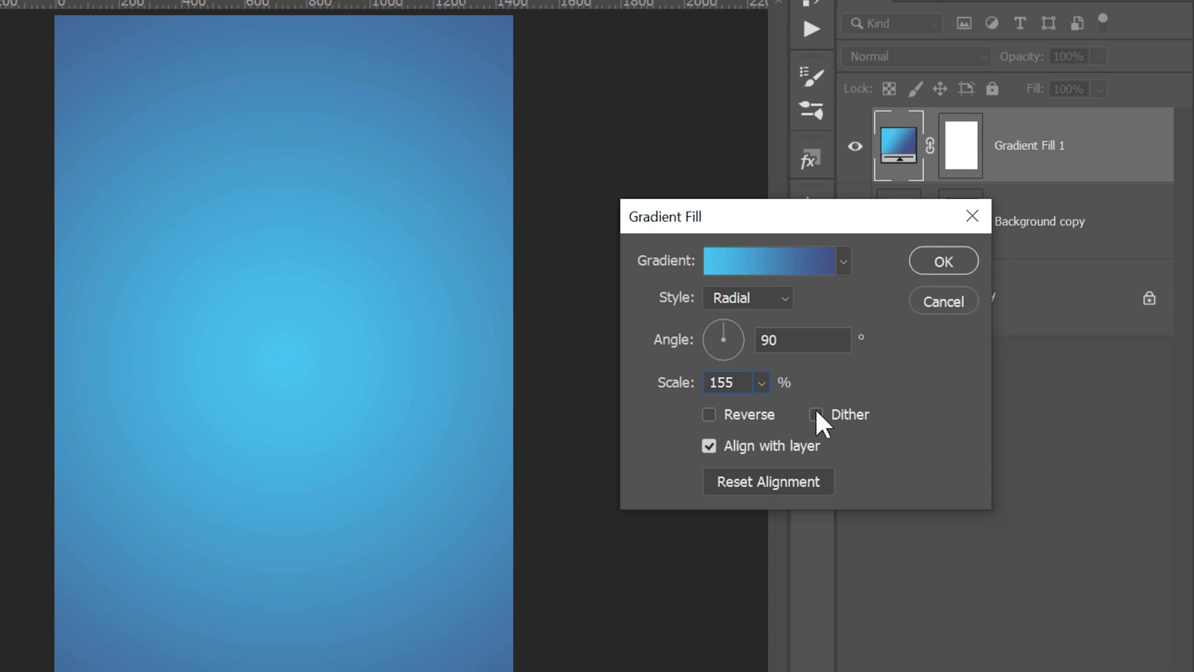
left_click(816, 412)
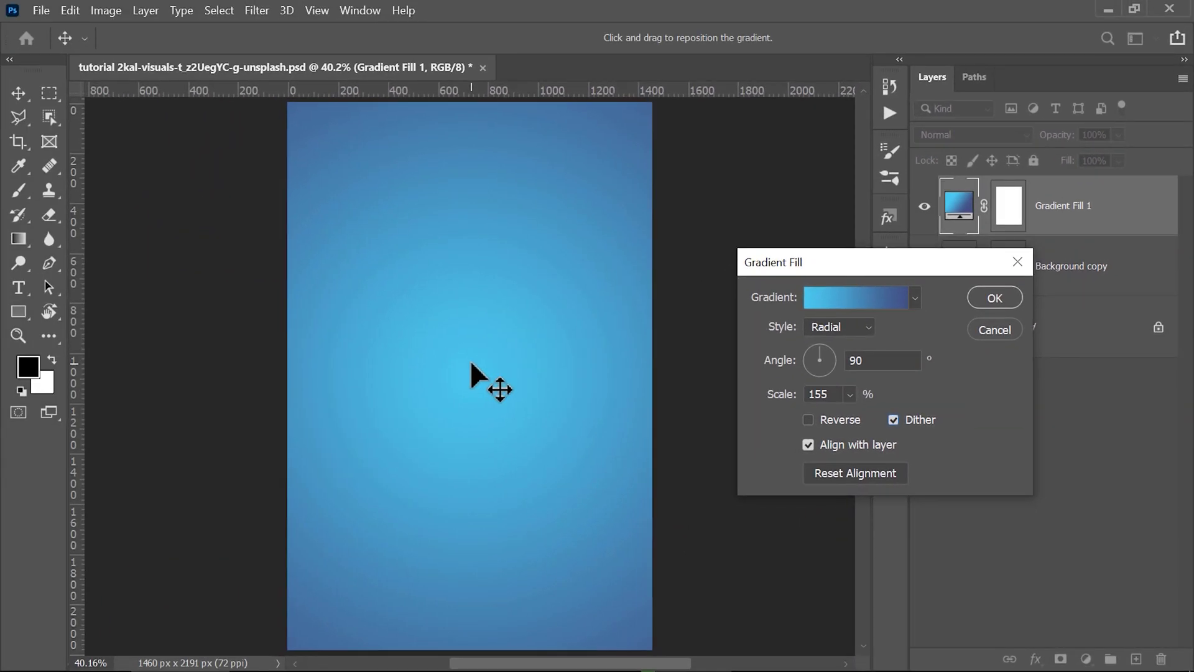
left_click_drag(480, 381, 575, 311)
mouse_move(479, 311)
left_mouse_down()
mouse_move(555, 307)
mouse_move(528, 327)
left_mouse_up()
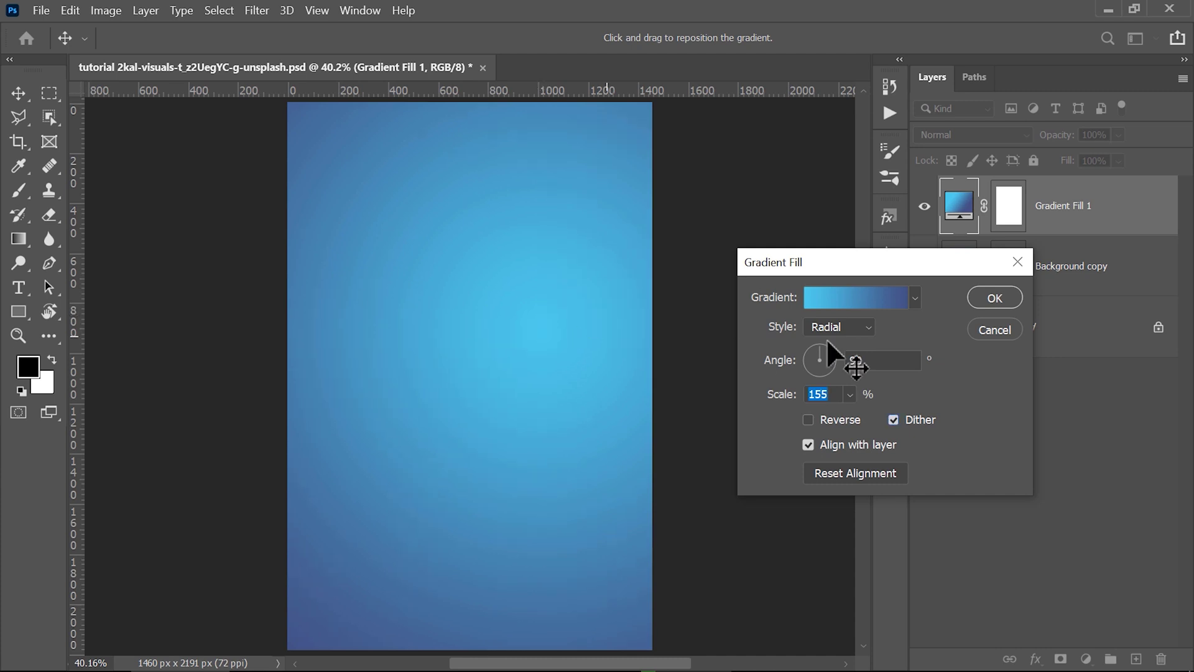
left_click(989, 298)
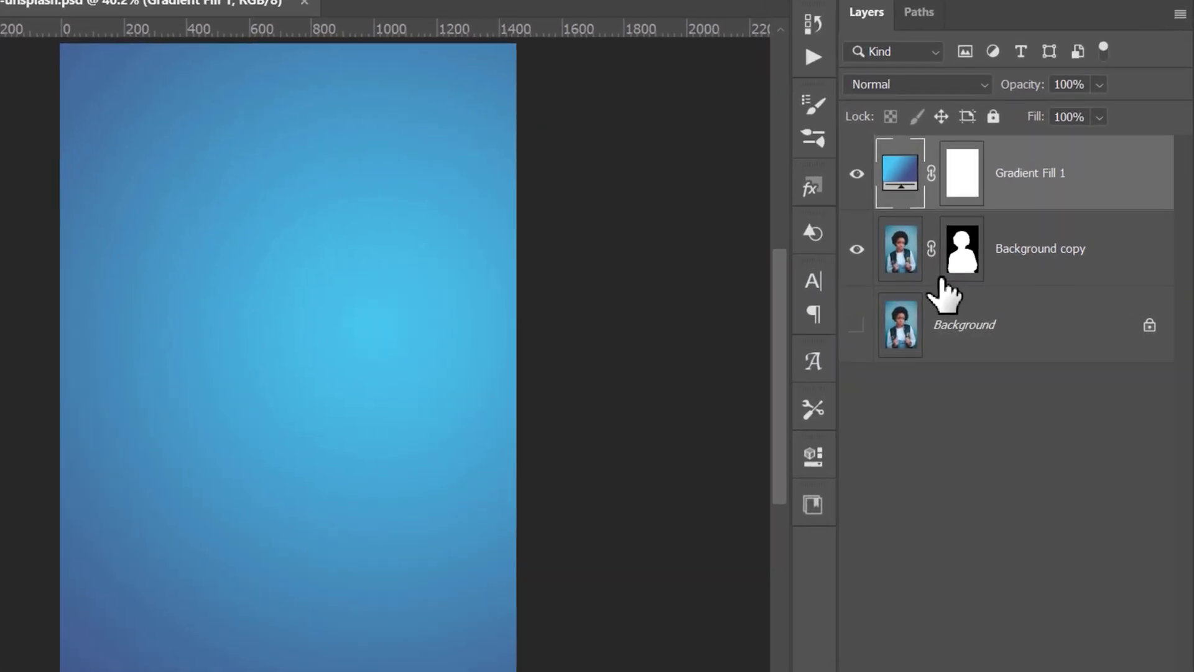
Put the gradient behind the cut-out, duplicate the cut-out, and move a renamed 'backup' copy below
left_click_drag(1095, 178, 1088, 286)
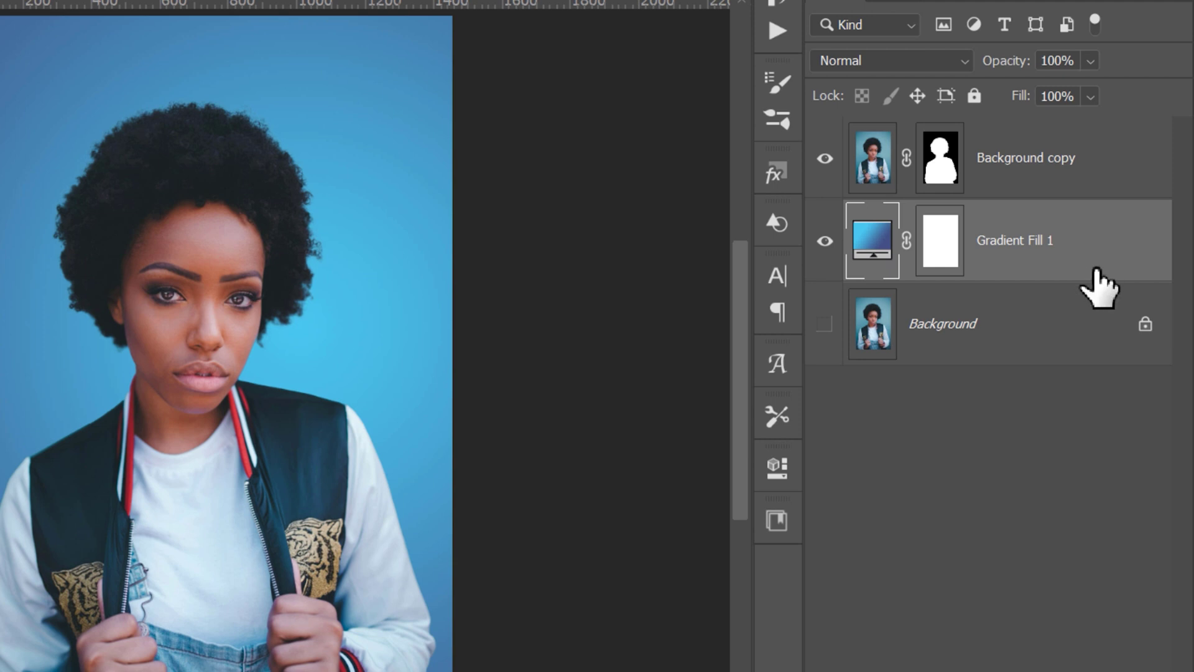
left_click(1108, 165)
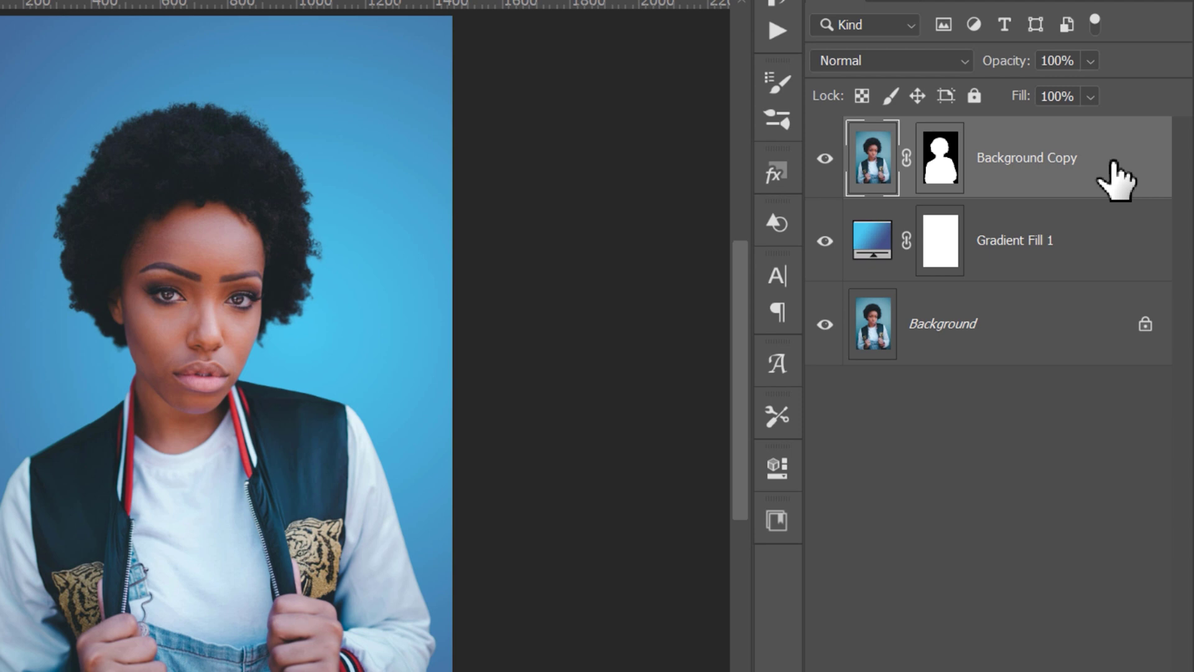
key("ctrl+j")
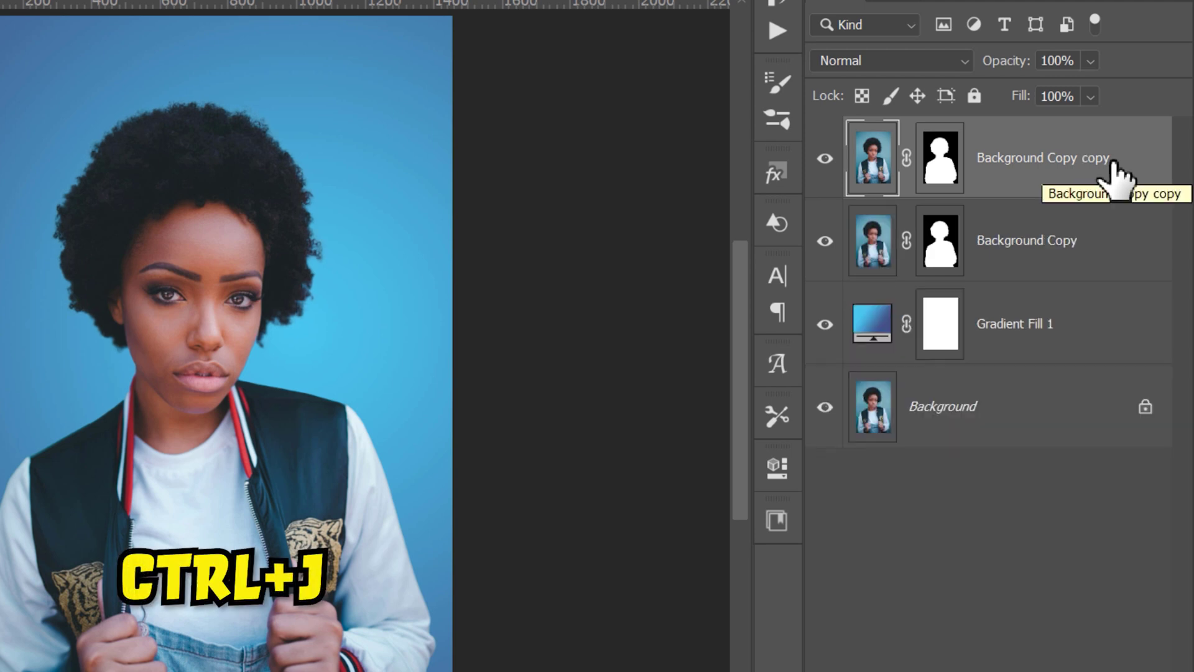
left_click(1000, 239)
double_click(999, 244)
type("backup")
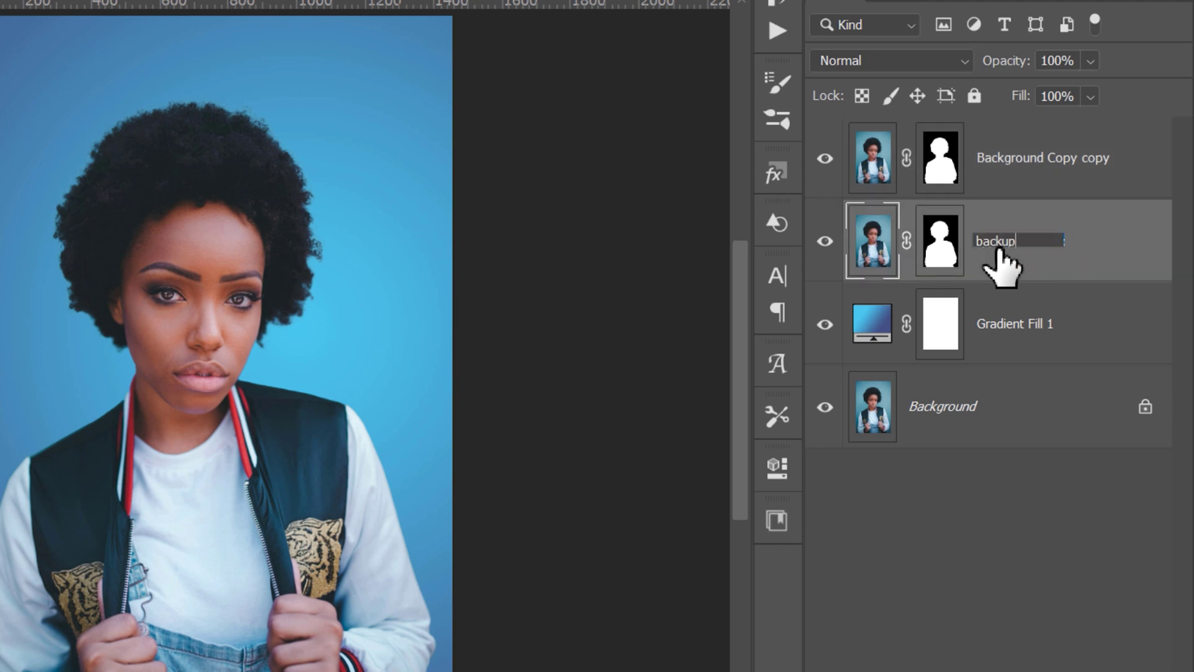
key("Return")
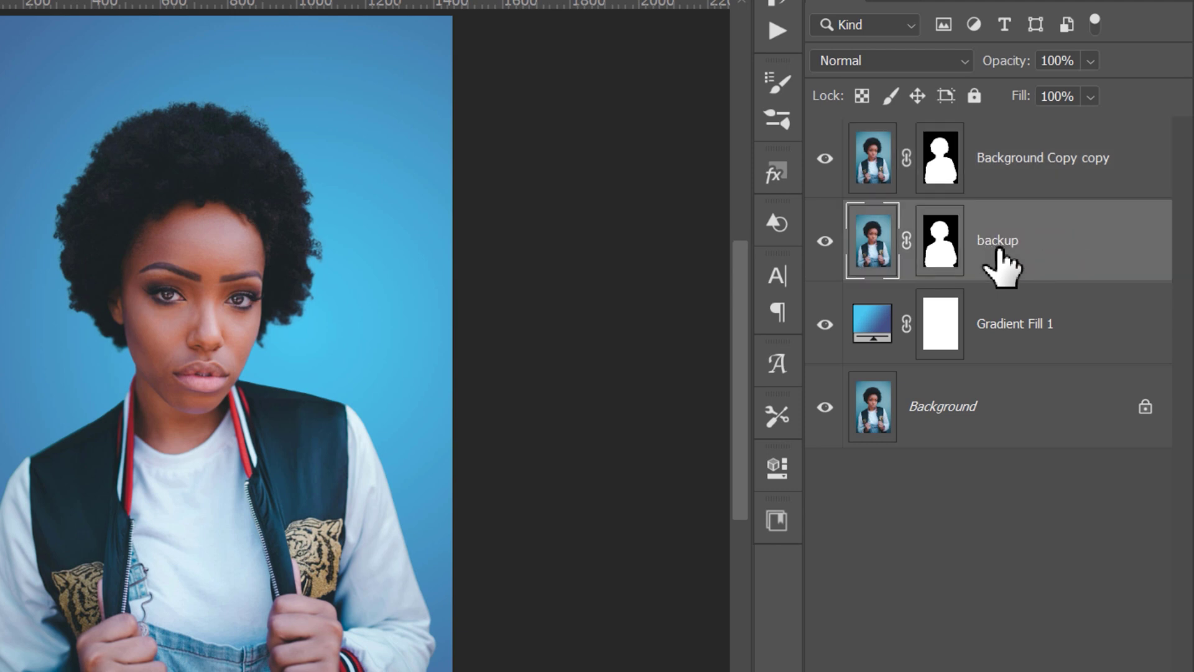
left_click_drag(1057, 247, 1051, 361)
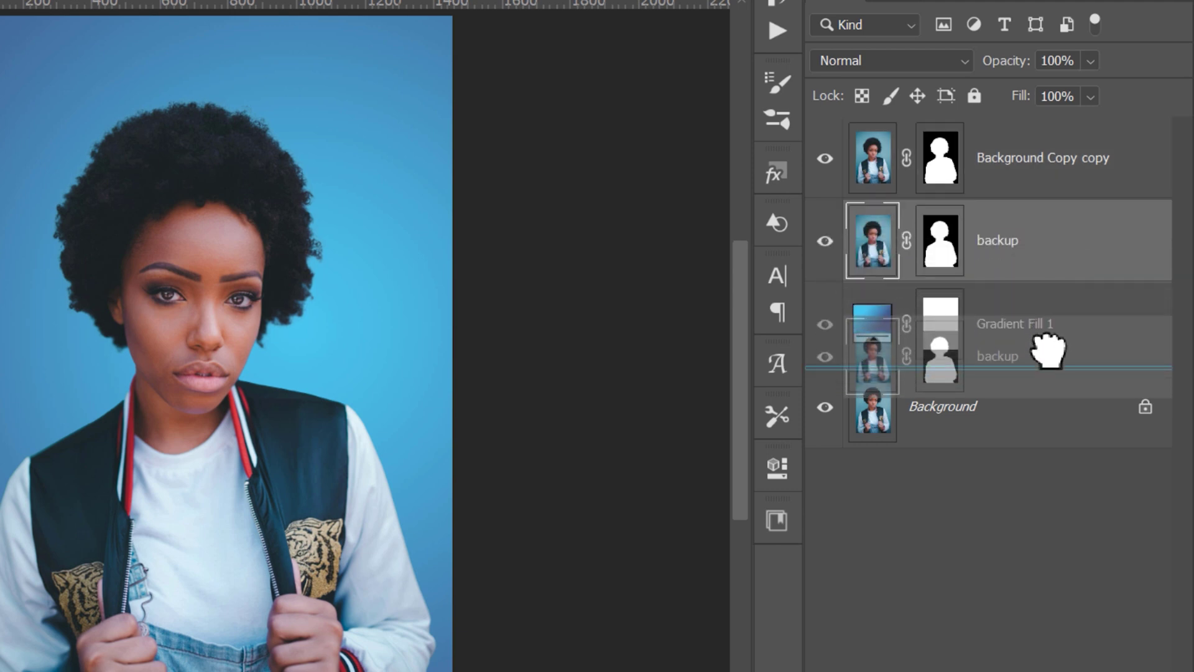
Unlock the Background layer, group it with backup, and hide the group
left_click(1145, 409)
left_click(1056, 337, "shift")
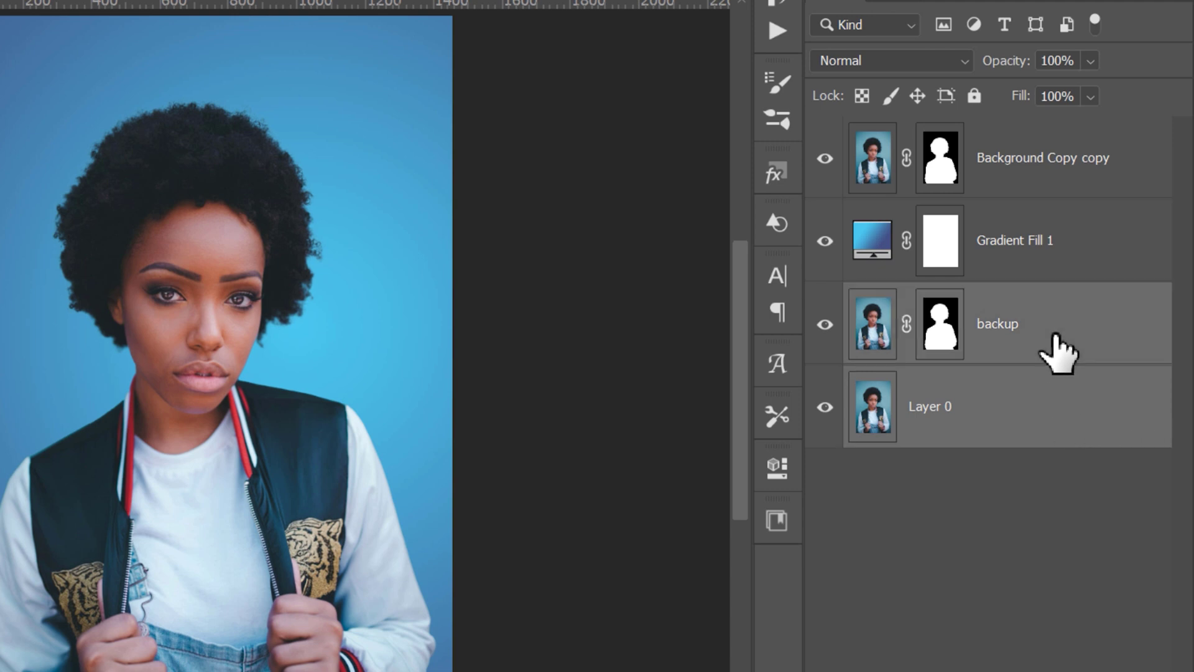
key("ctrl+g")
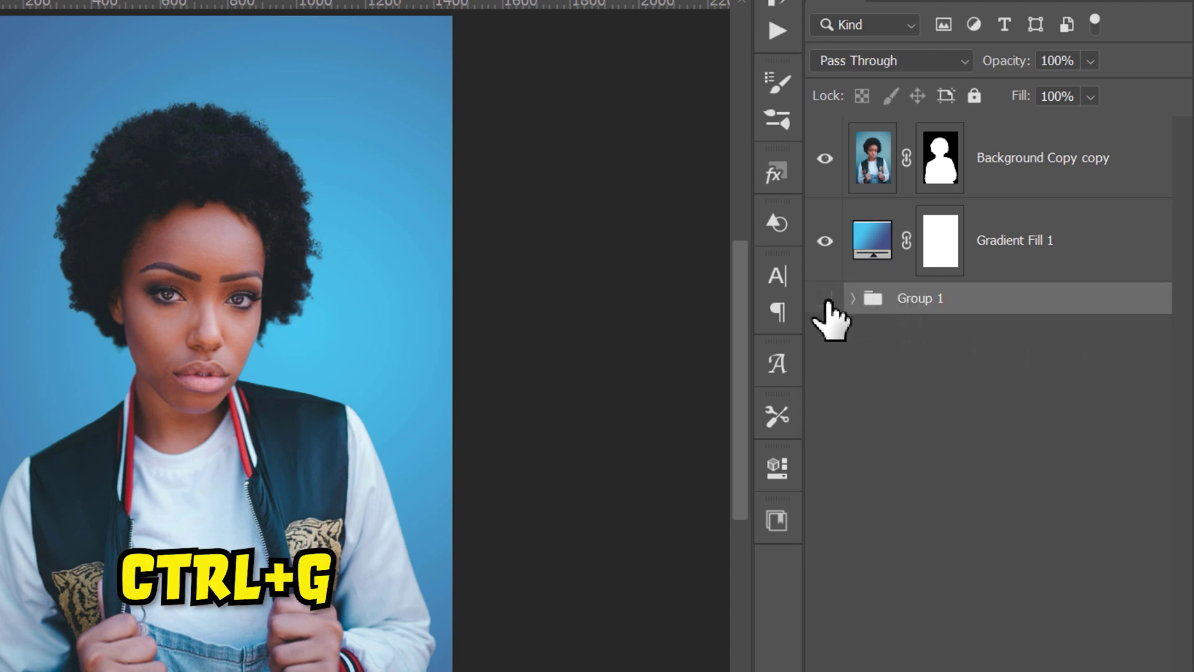
left_click(825, 299)
left_click(826, 158)
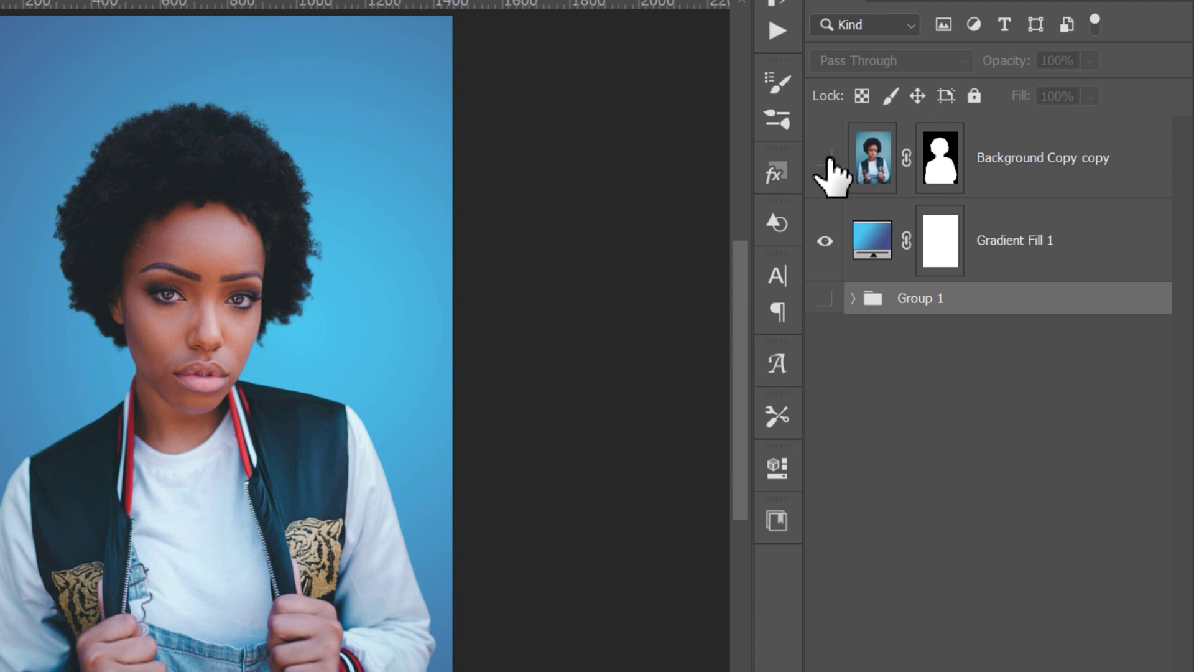
left_click(826, 159)
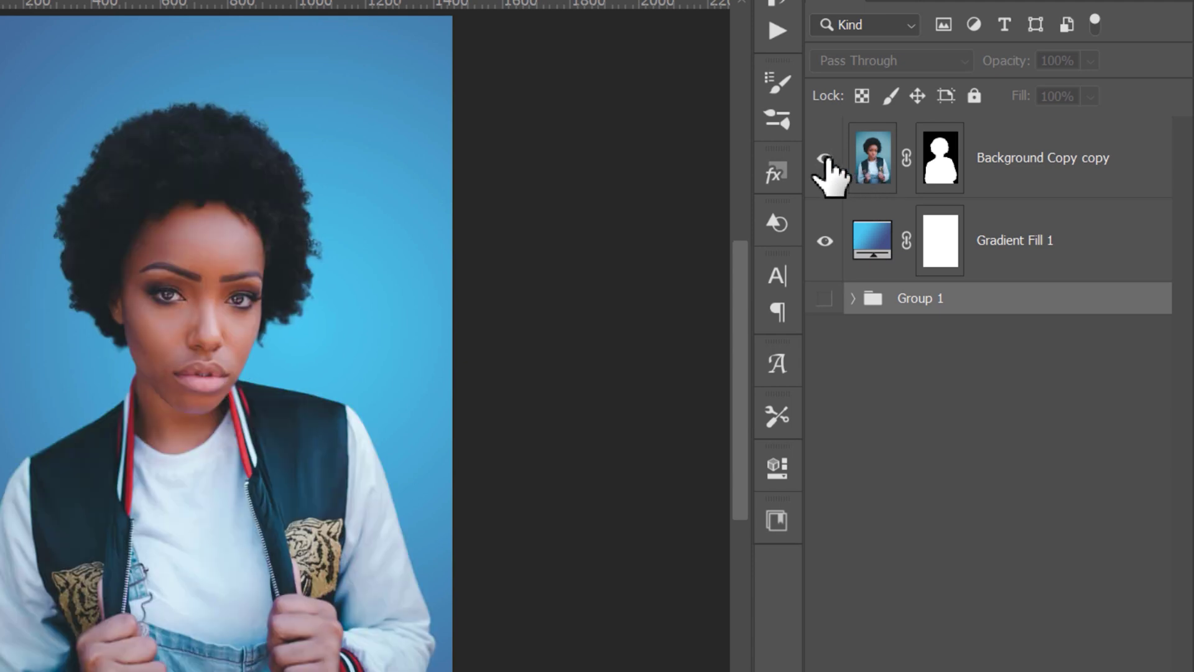
Rename the cut-out layer 'model' and the gradient layer 'background'
double_click(1013, 160)
type("model")
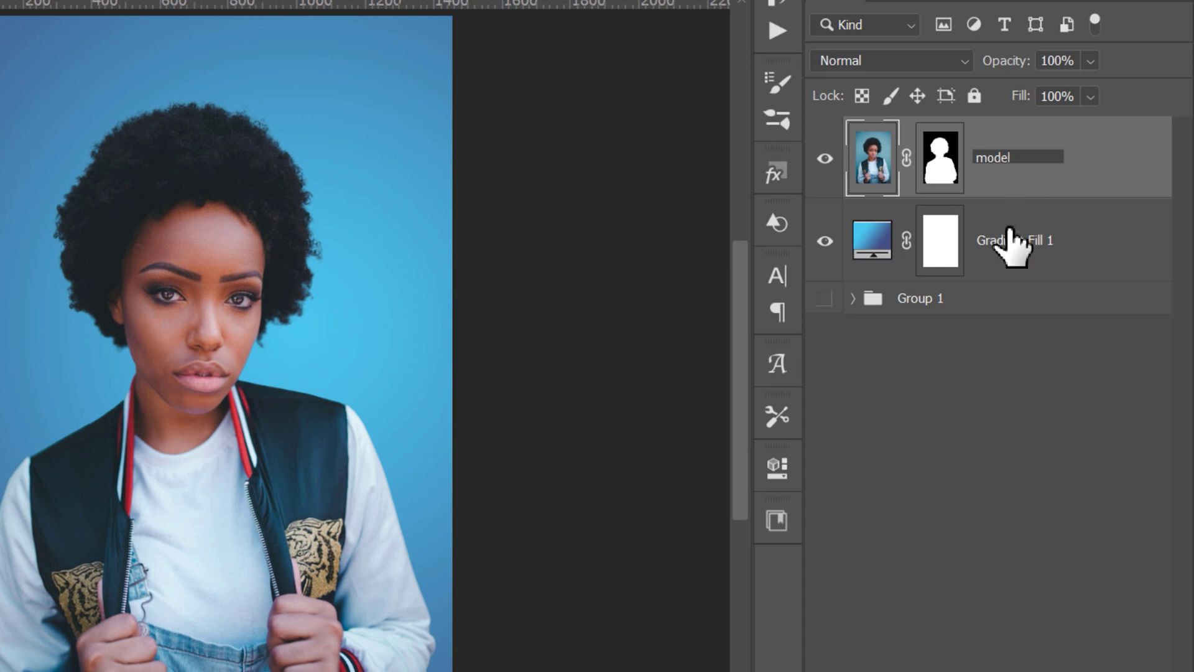
double_click(1005, 243)
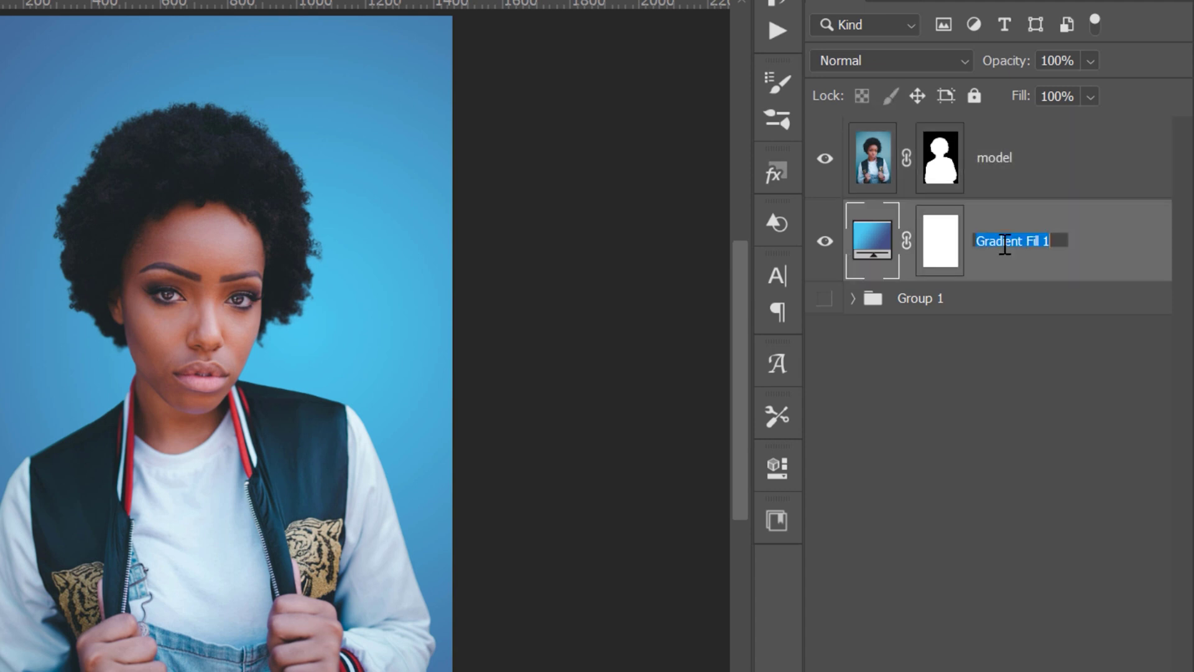
type("backround")
key("Return")
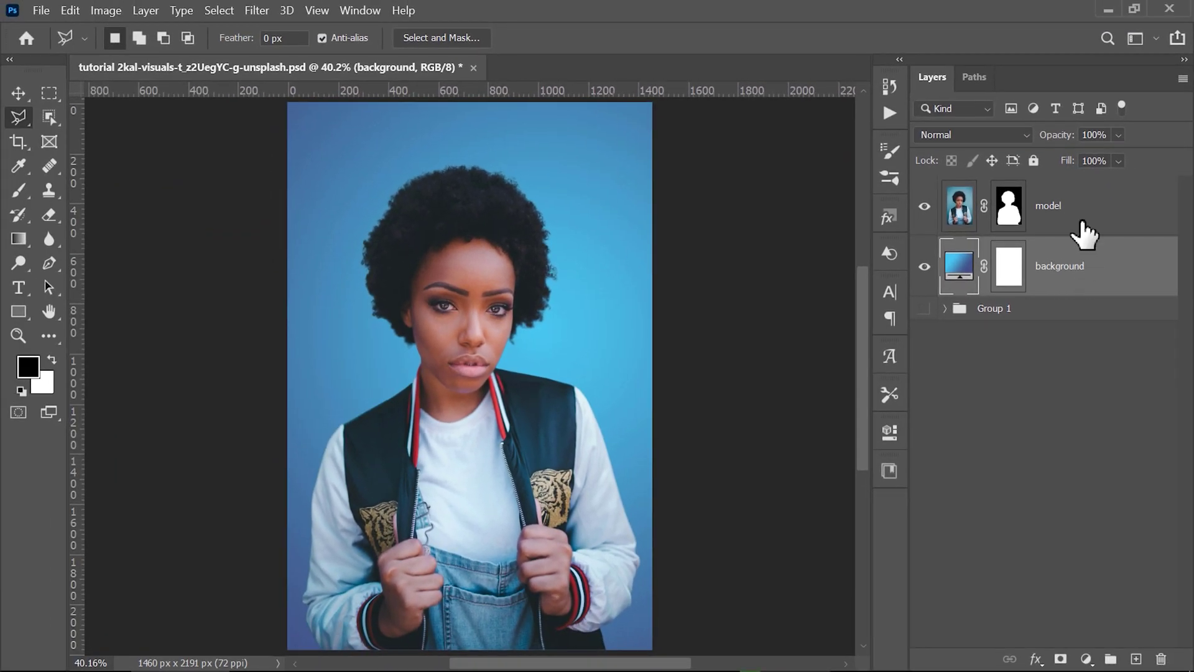
Convert the model layer into a smart object
right_click(1086, 215)
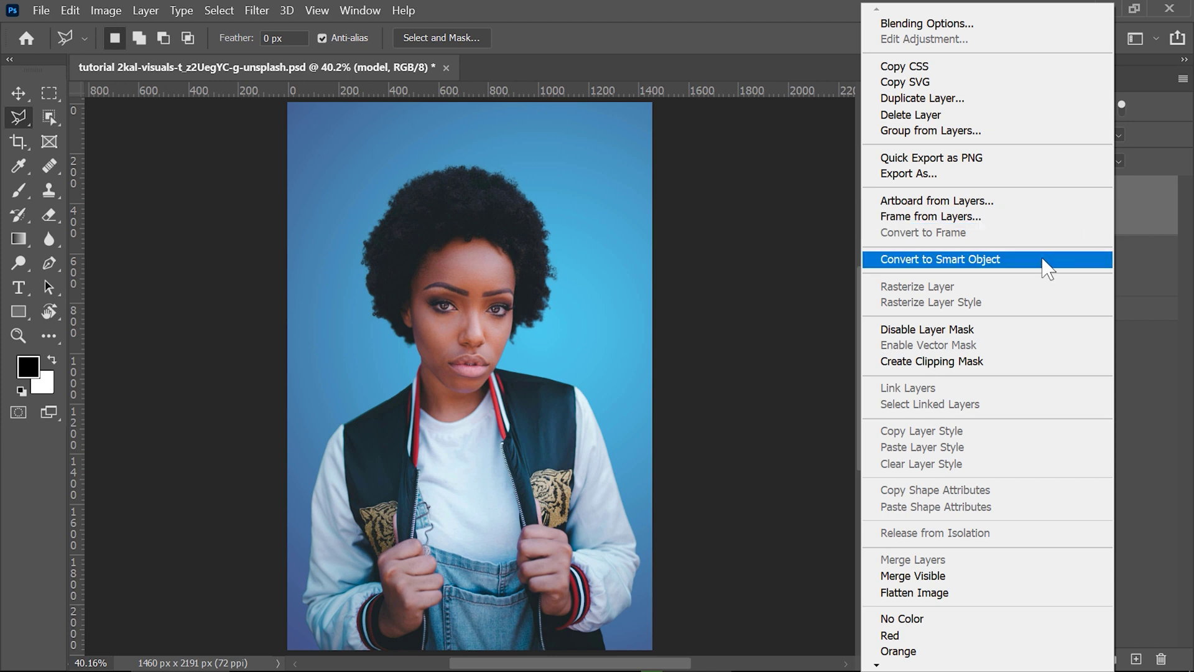
left_click(1048, 268)
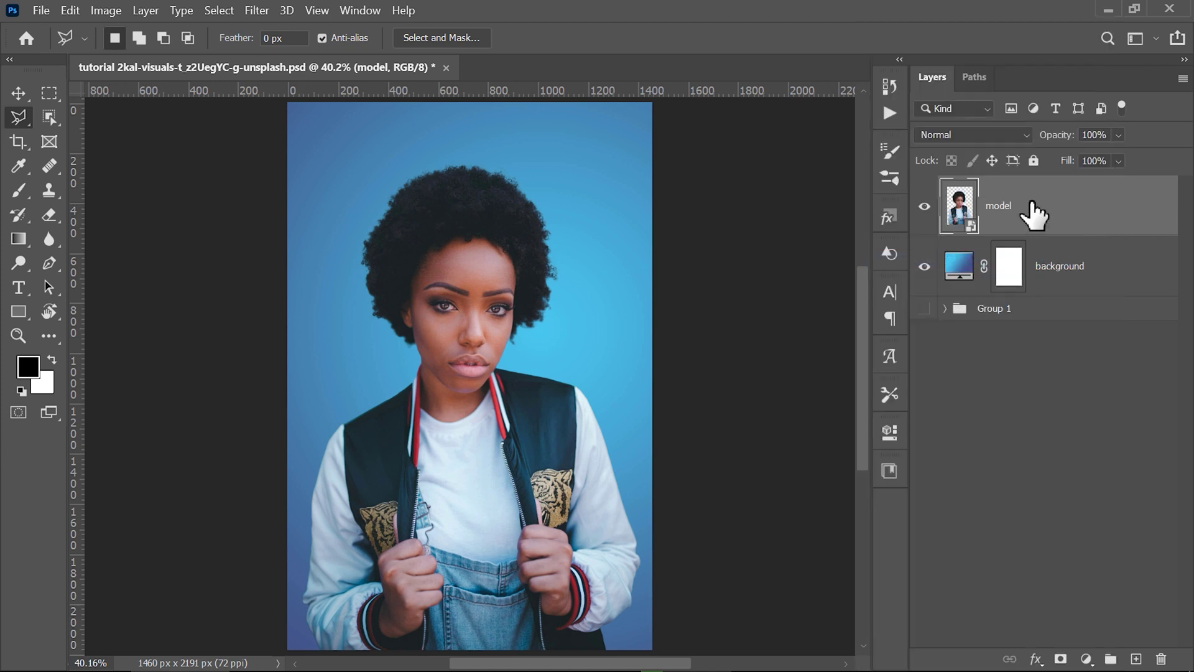
left_click(257, 10)
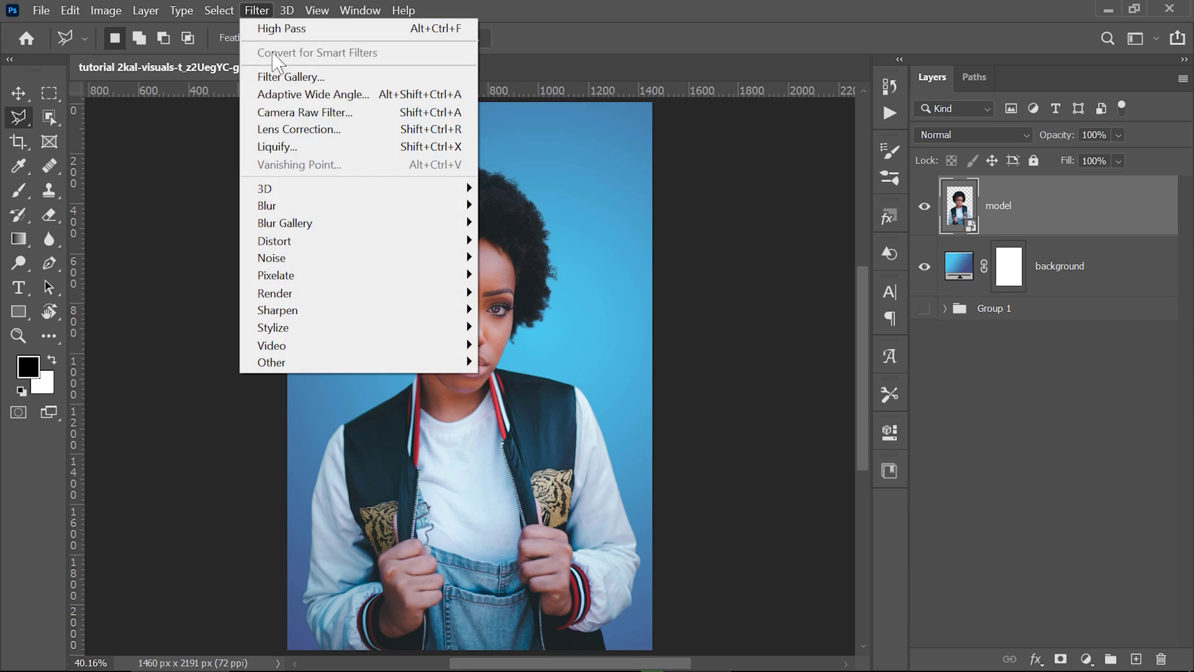
Choose Poster Edges in the Filter Gallery with edge thickness 3 and posterization 2
left_click(283, 77)
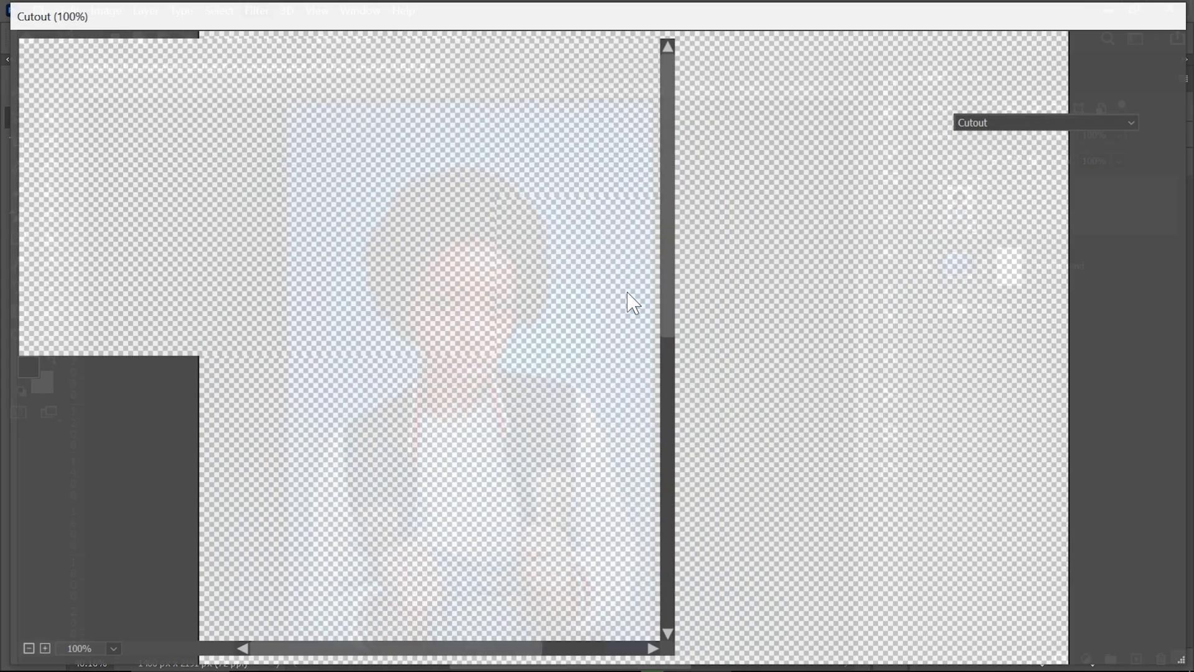
left_click(720, 283)
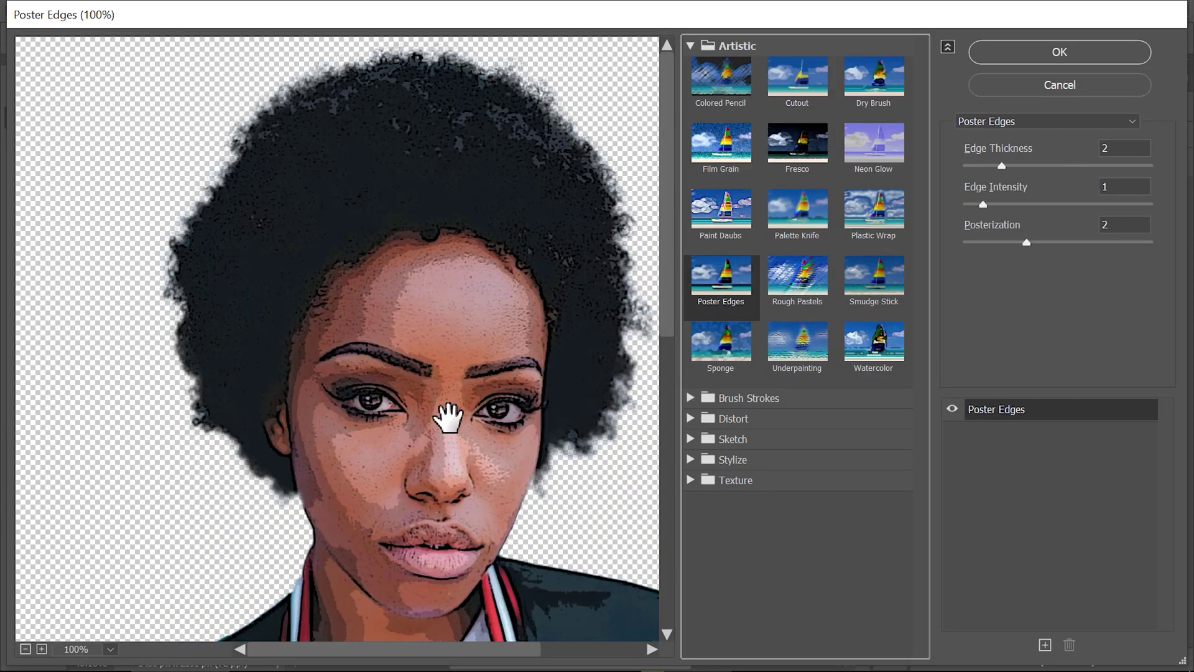
scroll(448, 417, "down", 2)
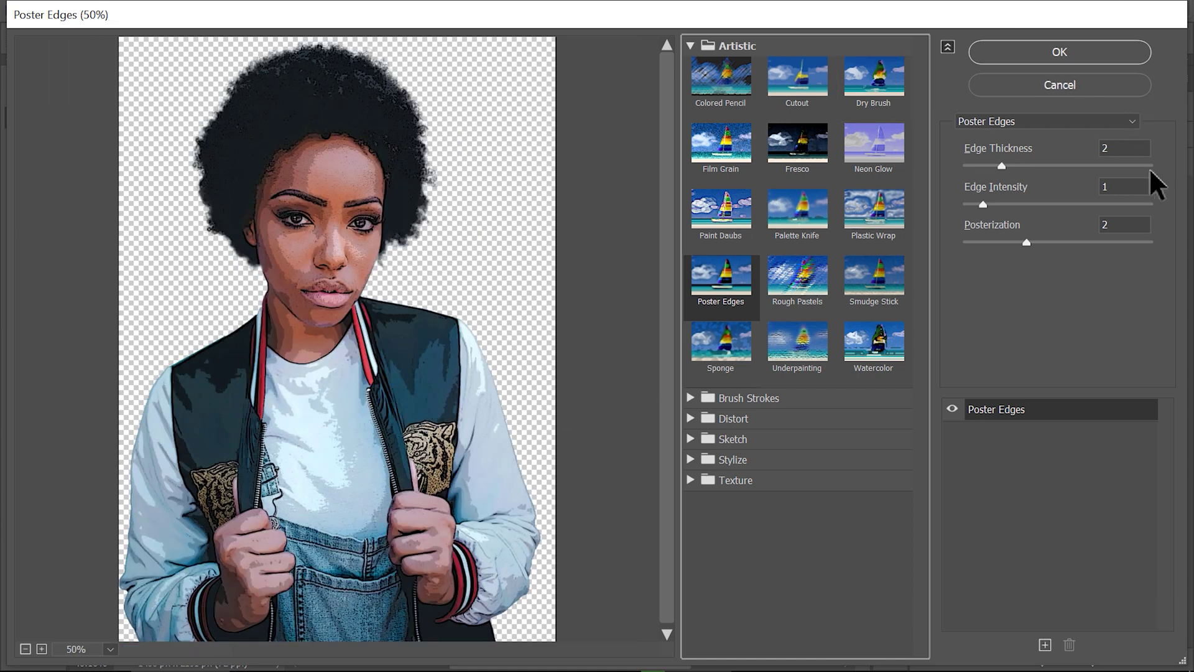
left_click(1138, 148)
left_click(1053, 164)
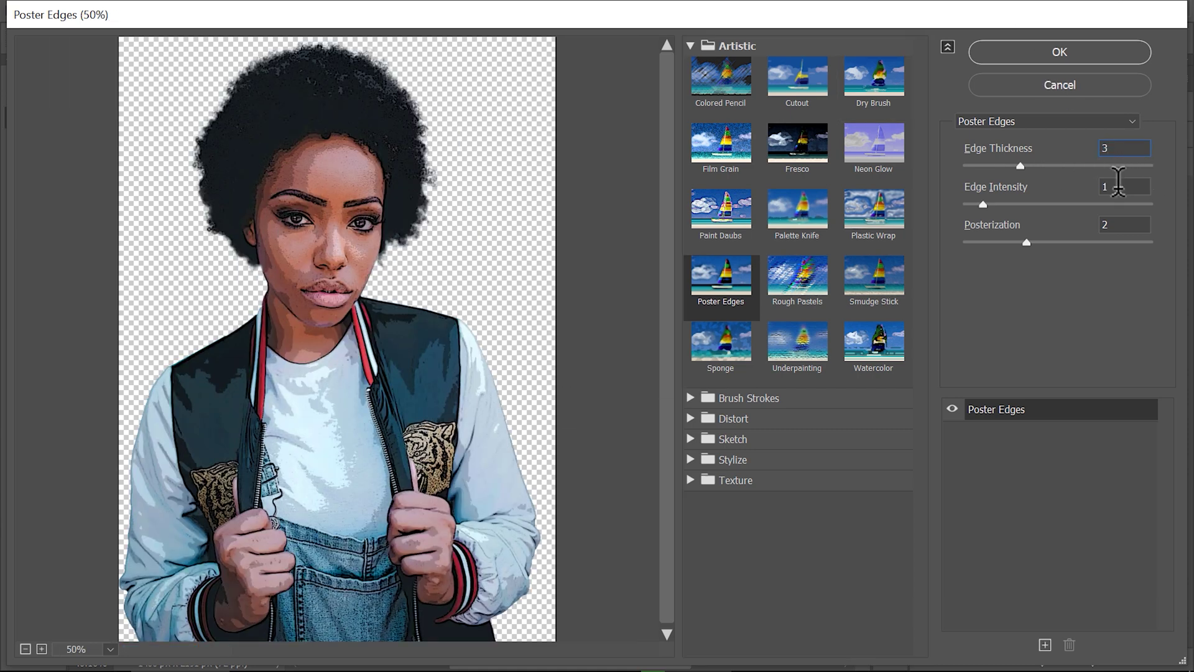
left_click(1133, 239)
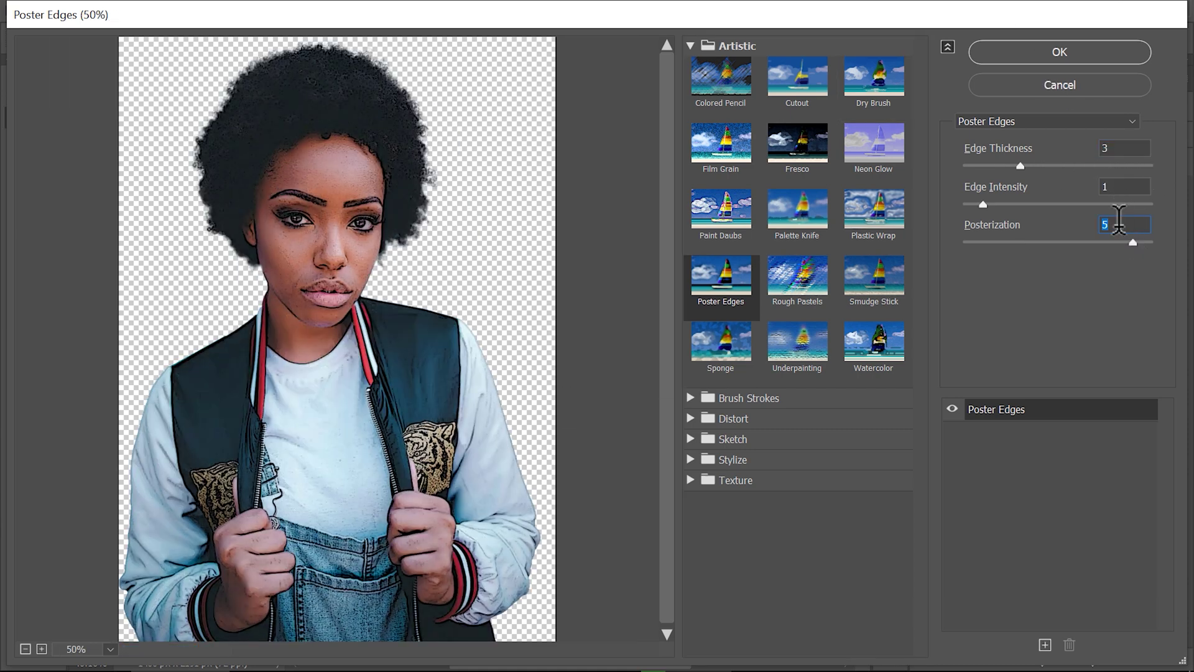
type("2")
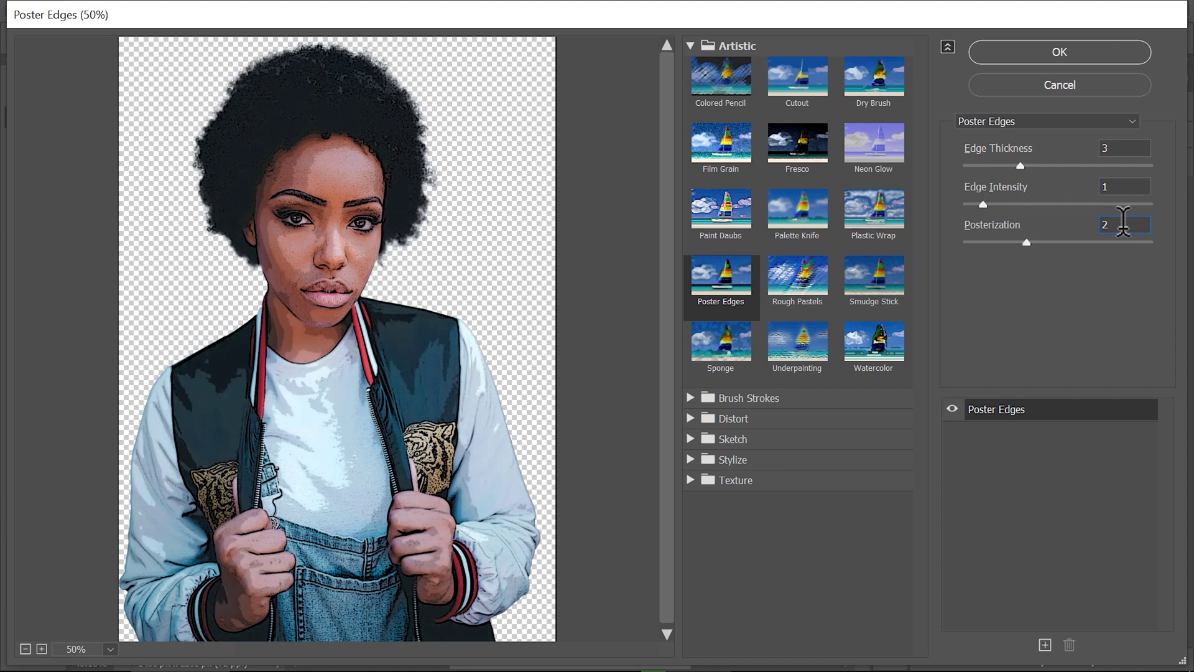
Zoom the preview onto the face, fine-tune posterization, and apply Poster Edges
key("ctrl+plus")
mouse_move(441, 302)
left_mouse_down()
mouse_move(376, 224)
mouse_move(440, 370)
left_mouse_up()
key("ctrl+plus")
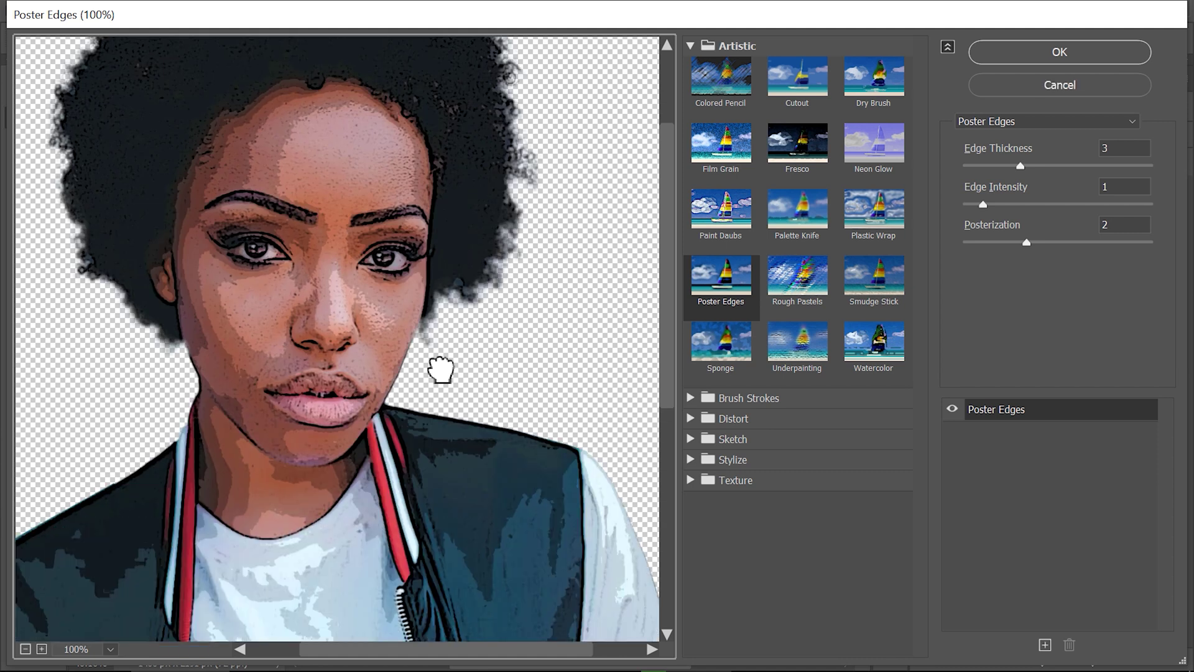
mouse_move(367, 267)
left_mouse_down()
mouse_move(410, 367)
mouse_move(413, 343)
left_mouse_up()
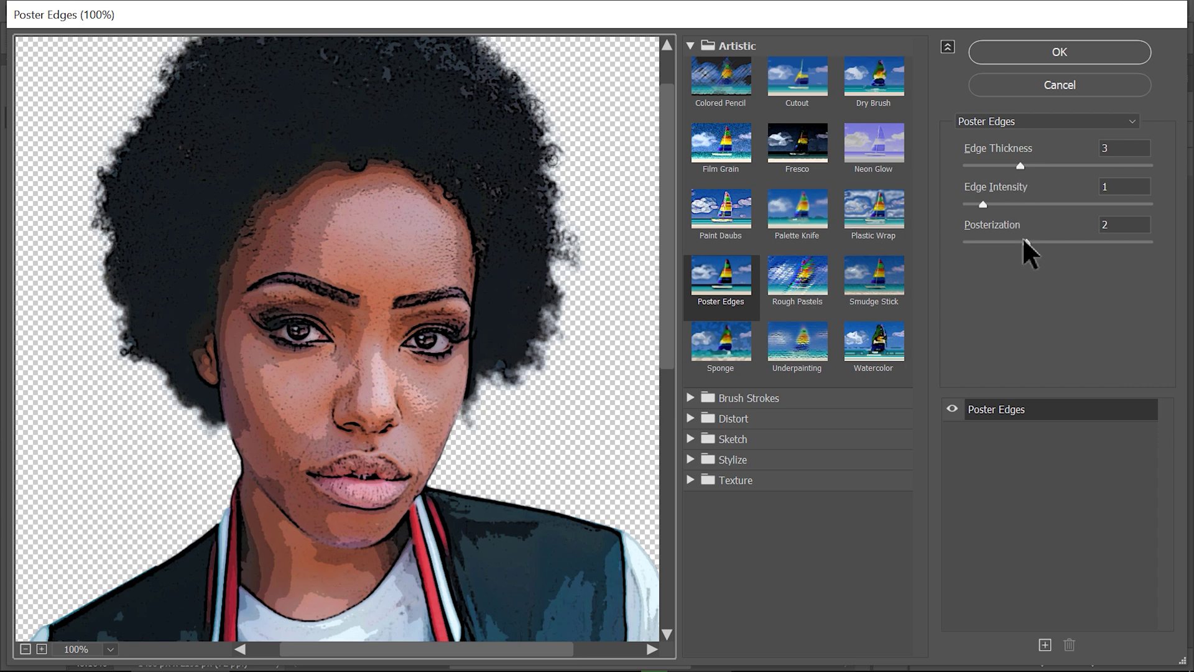
left_click_drag(1026, 242, 996, 244)
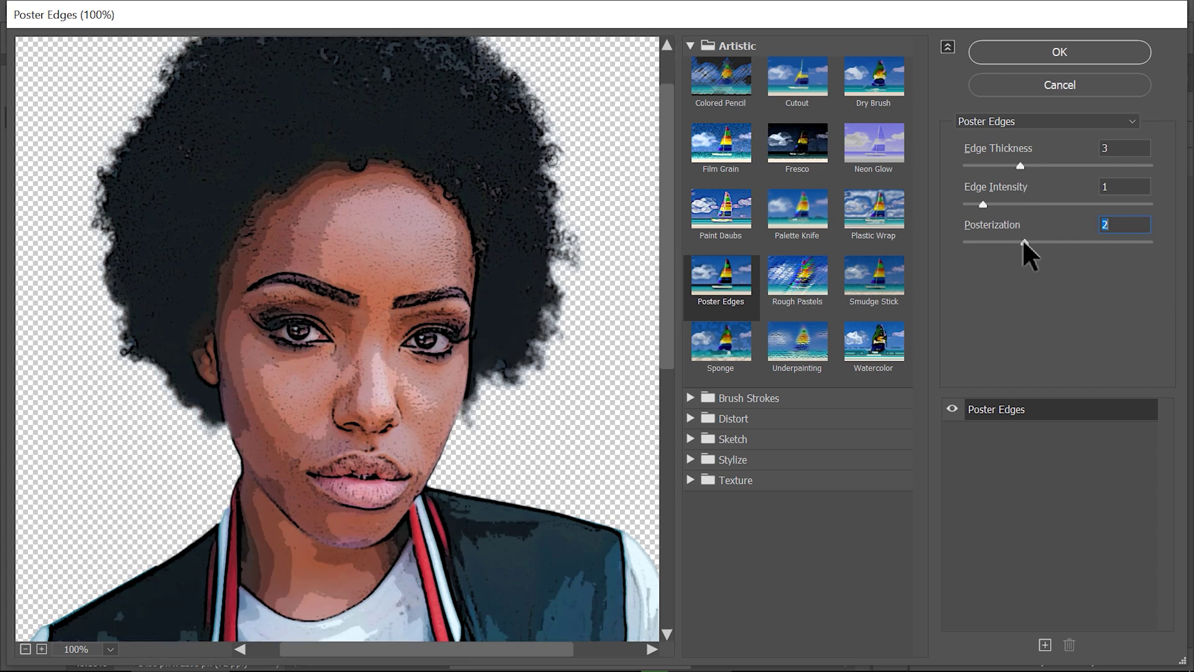
left_click(1048, 54)
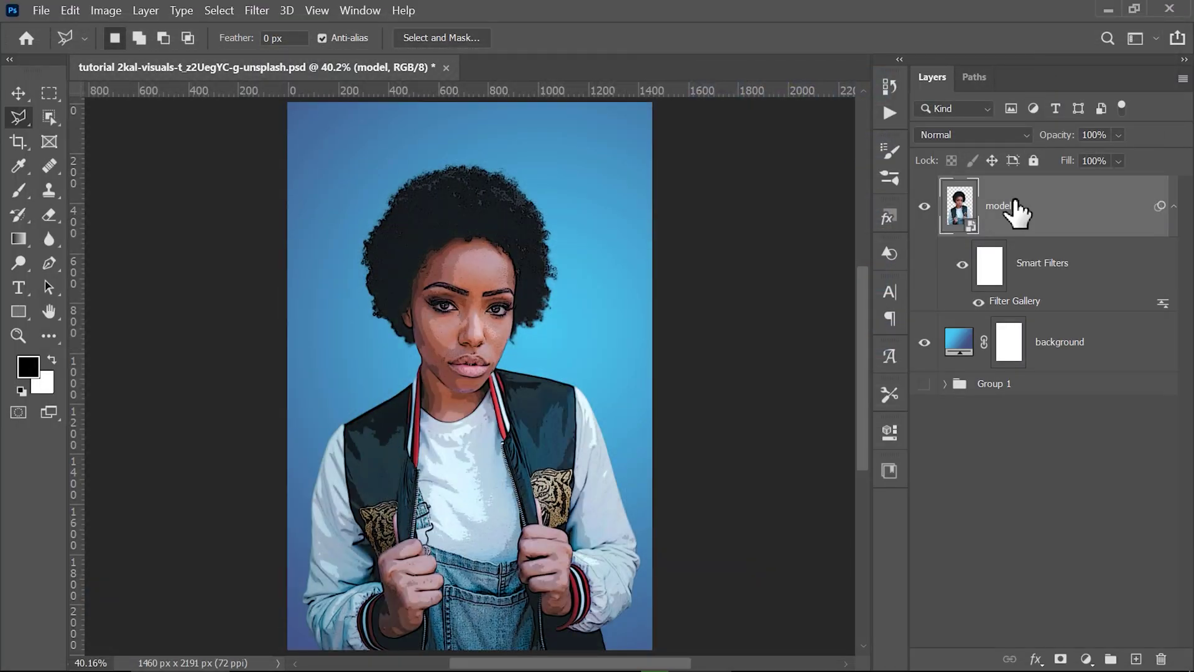
Apply Oil Paint to the model (stylization 5, cleanliness 3, scale 0.1, no lighting)
left_click(257, 10)
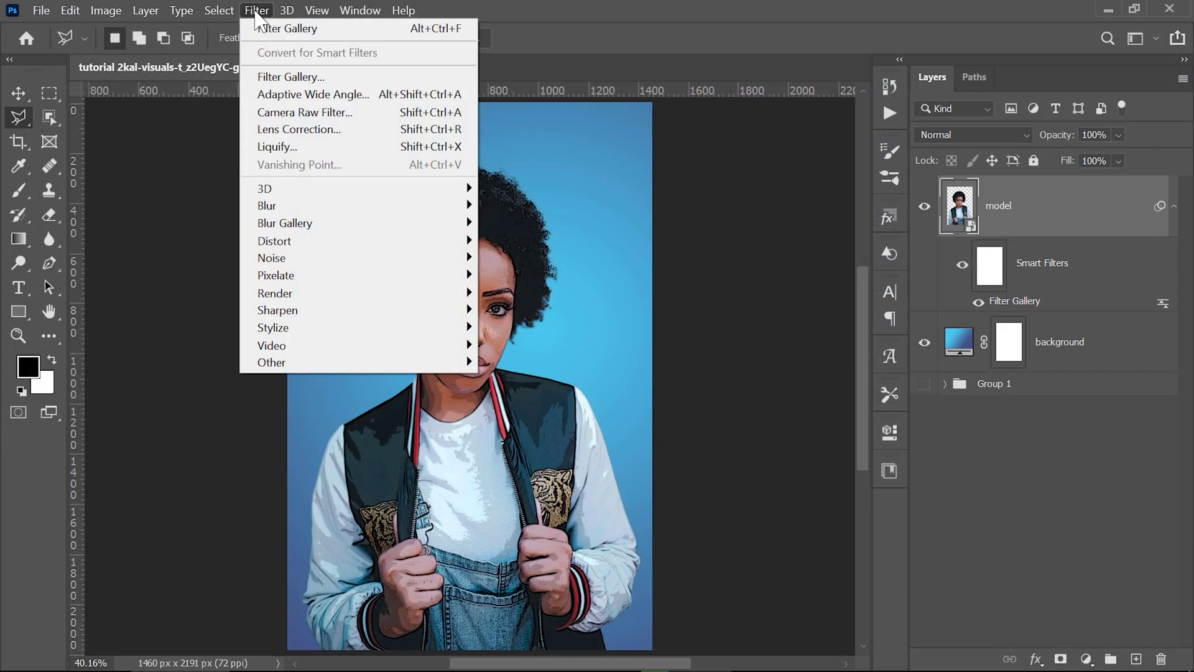
mouse_move(273, 327)
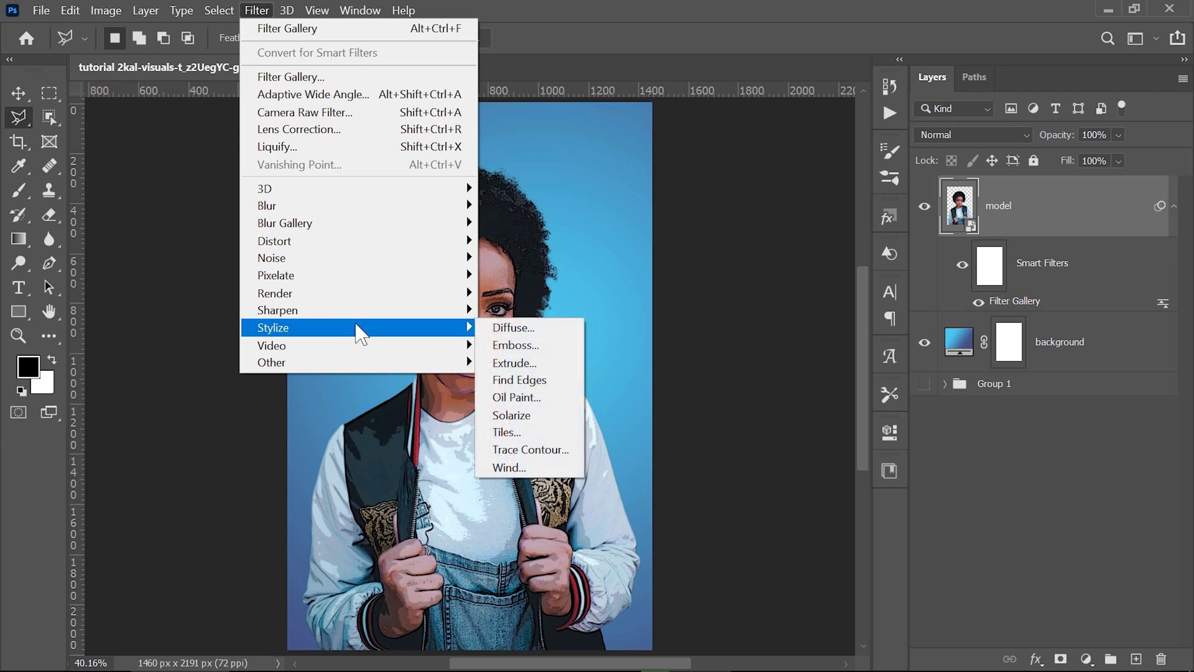
left_click(526, 398)
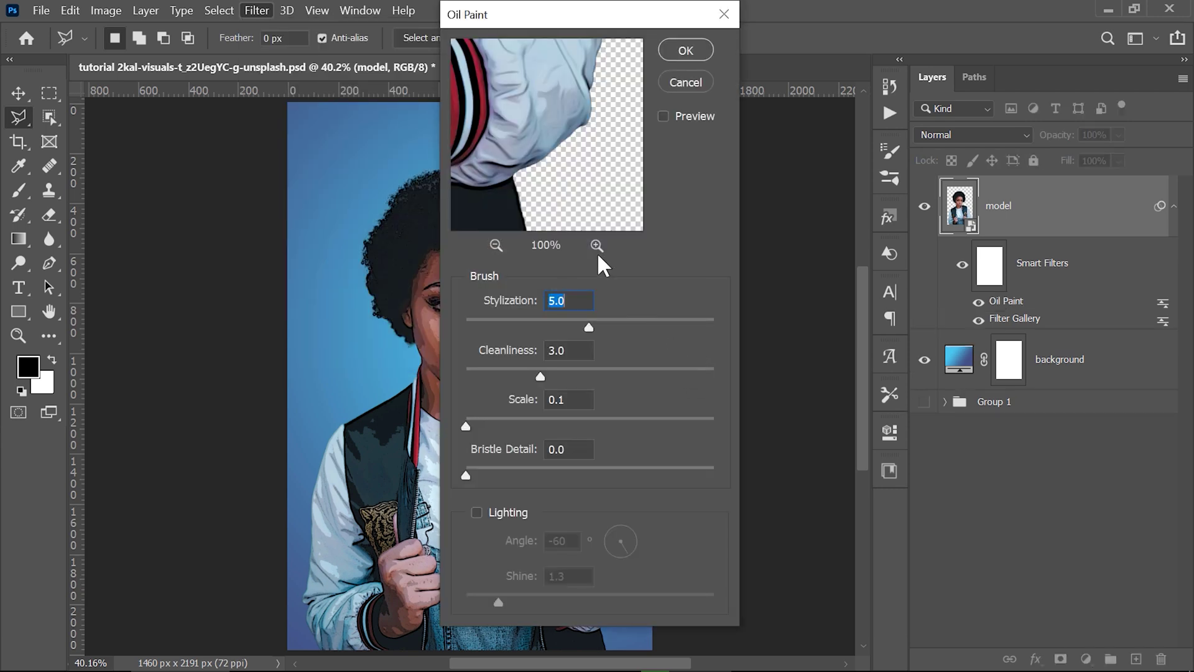
left_click(496, 245)
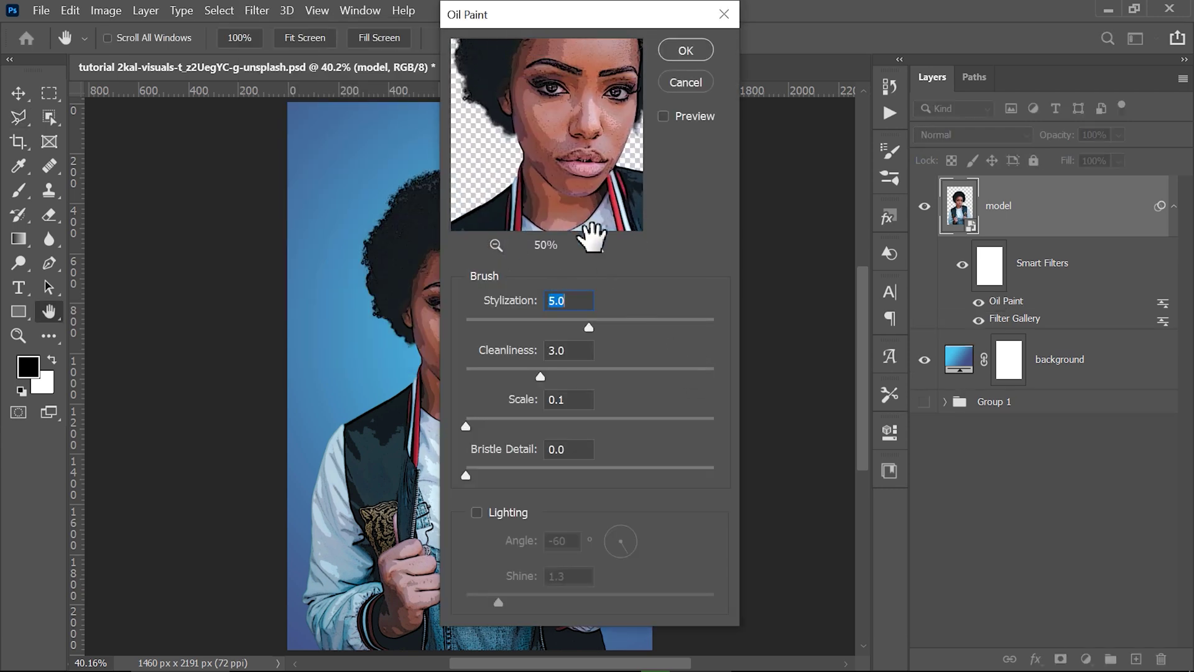
mouse_move(587, 226)
left_mouse_down()
mouse_move(554, 171)
mouse_move(540, 188)
left_mouse_up()
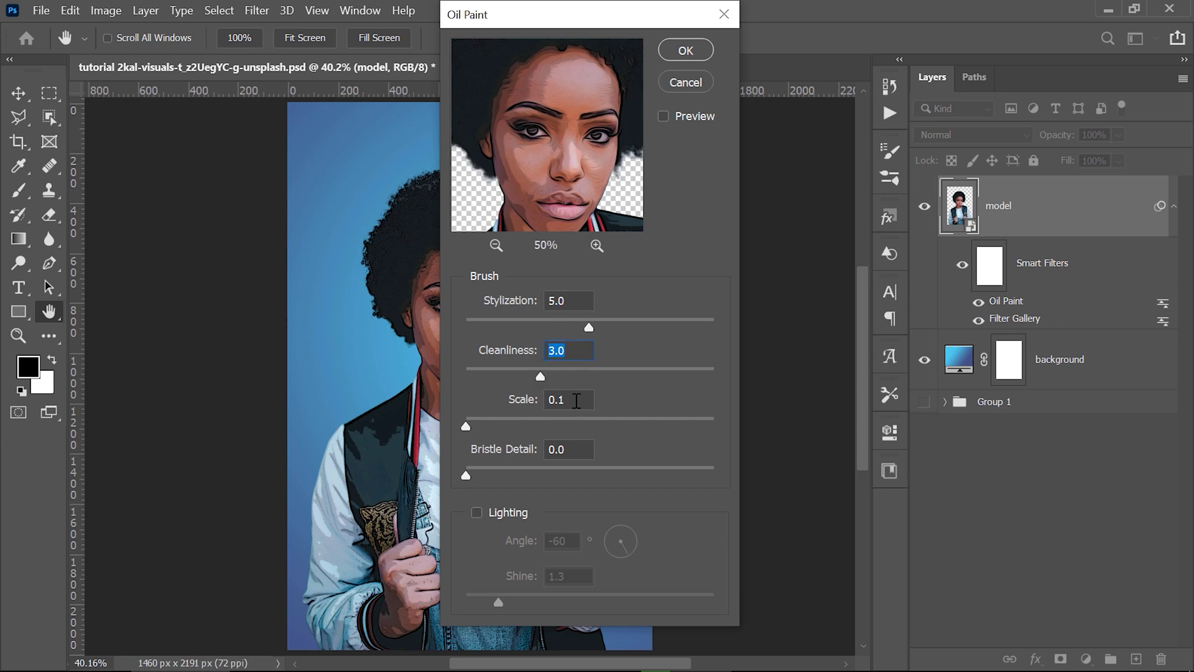
left_click_drag(586, 18, 585, 31)
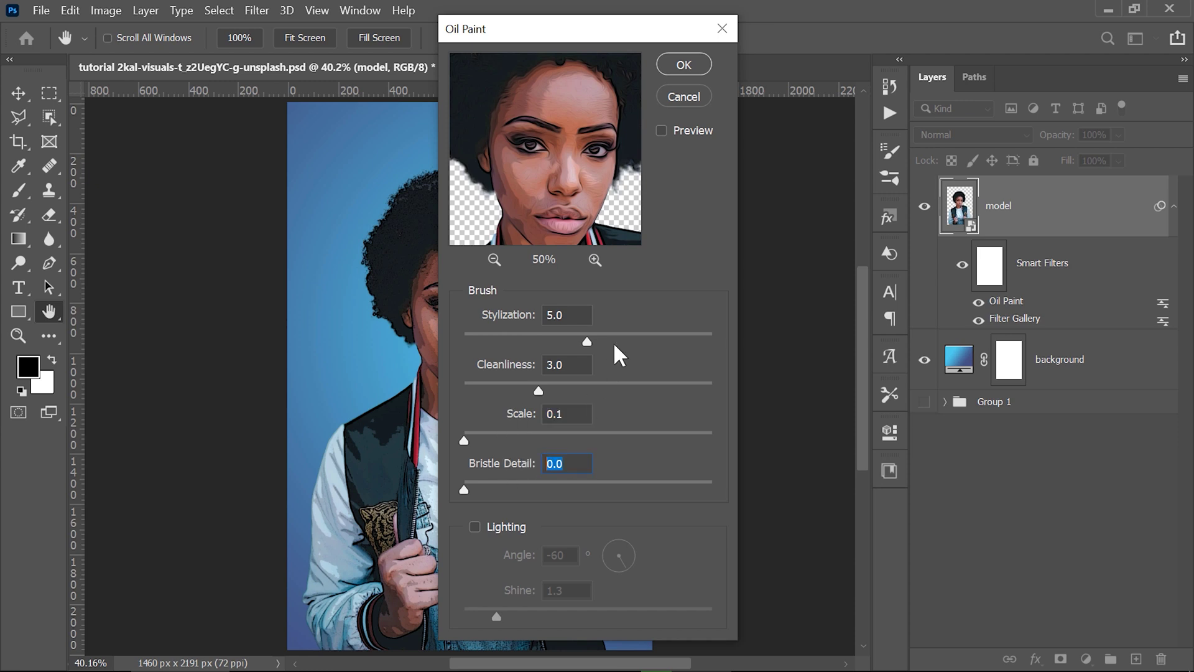
left_click(683, 65)
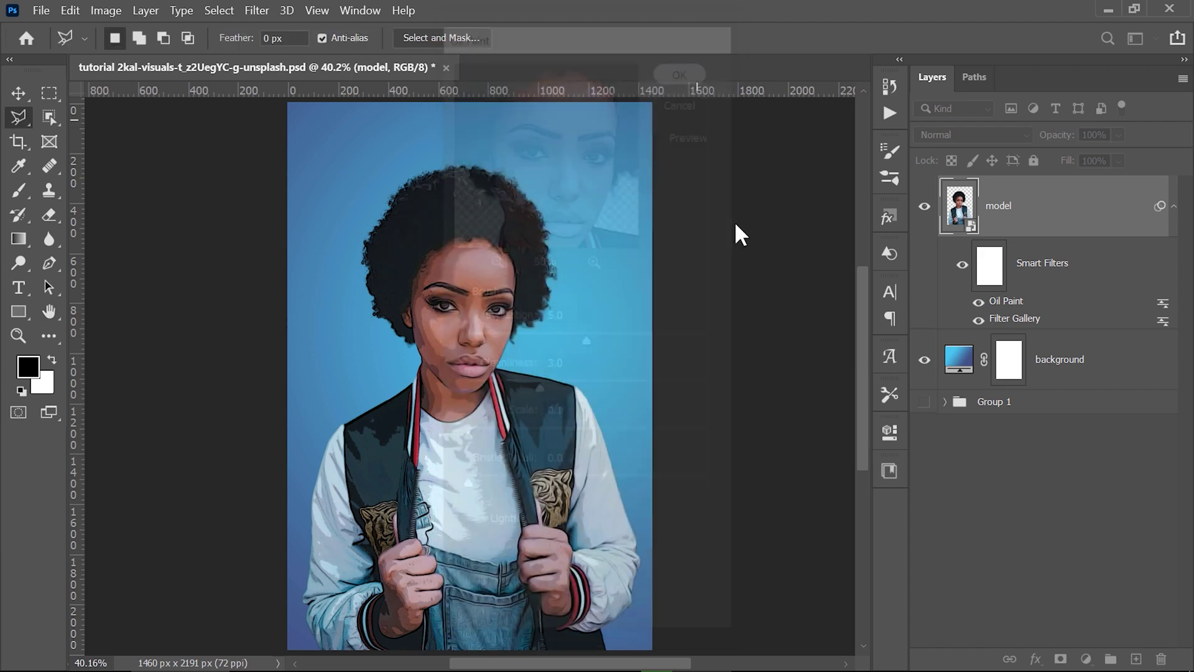
Add an Unsharp Mask of amount 100, radius 6, threshold 20, comparing the face via Preview
left_click(262, 13)
mouse_move(278, 310)
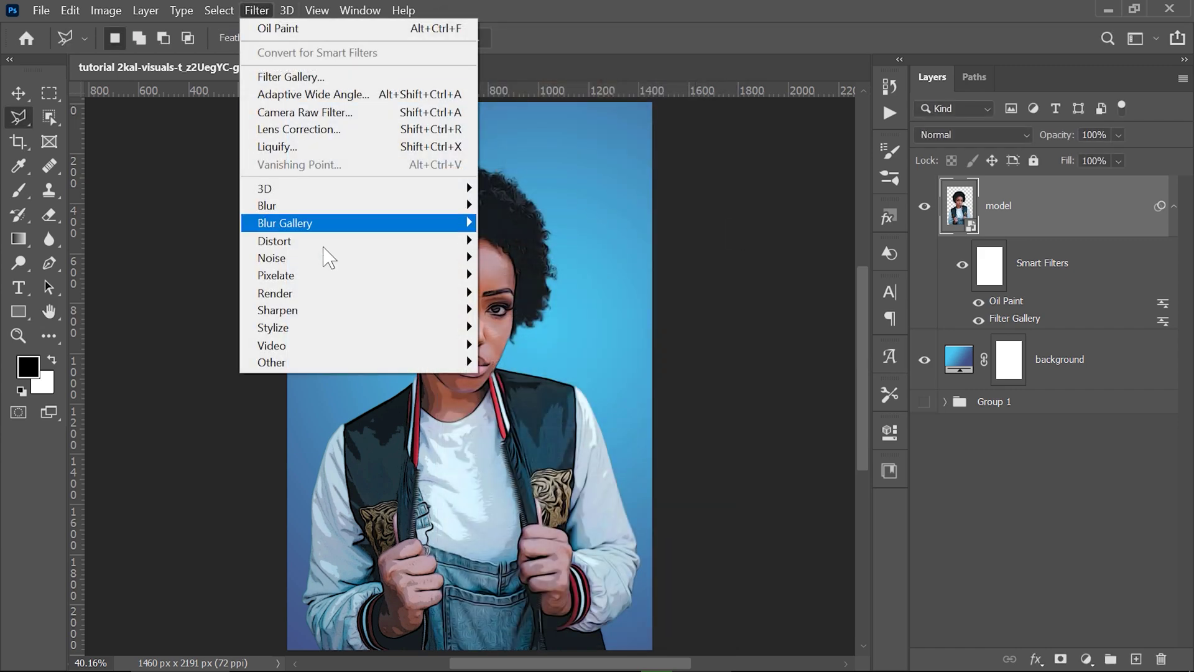
left_click(524, 397)
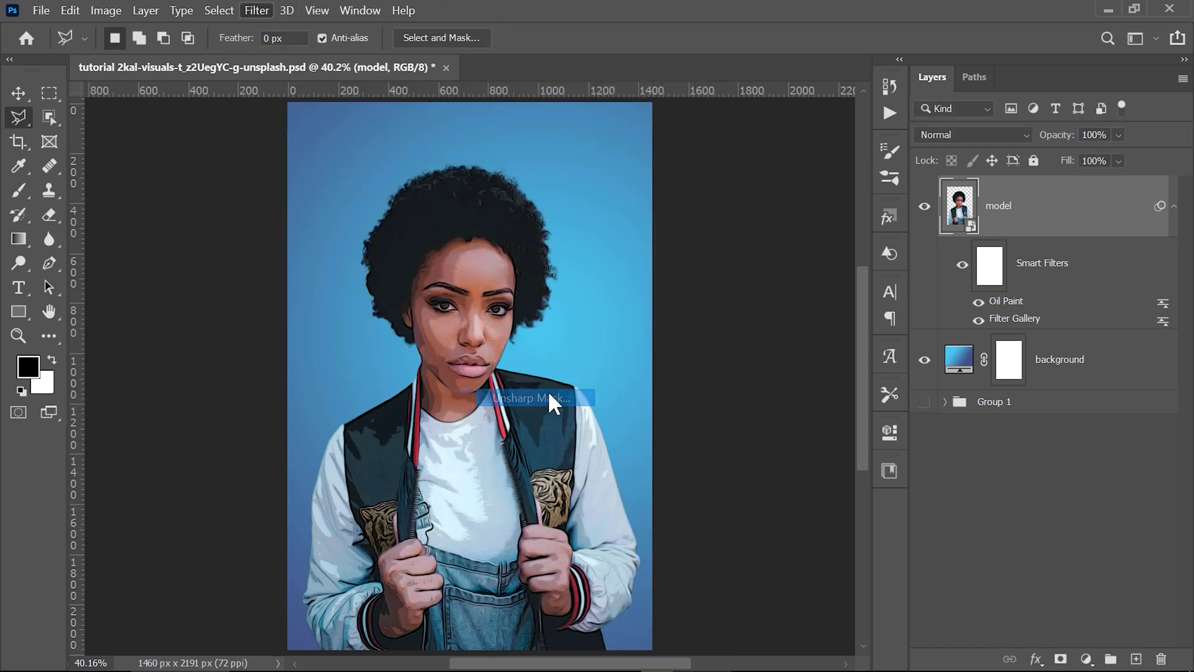
left_click(677, 437)
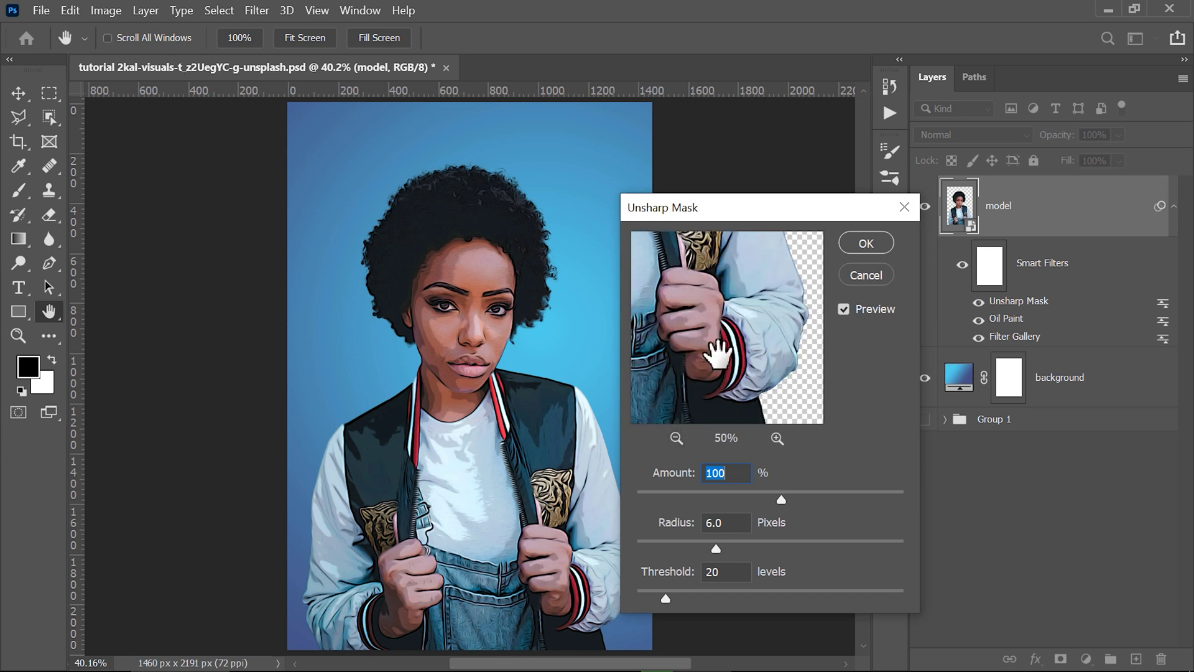
left_click_drag(716, 347, 774, 425)
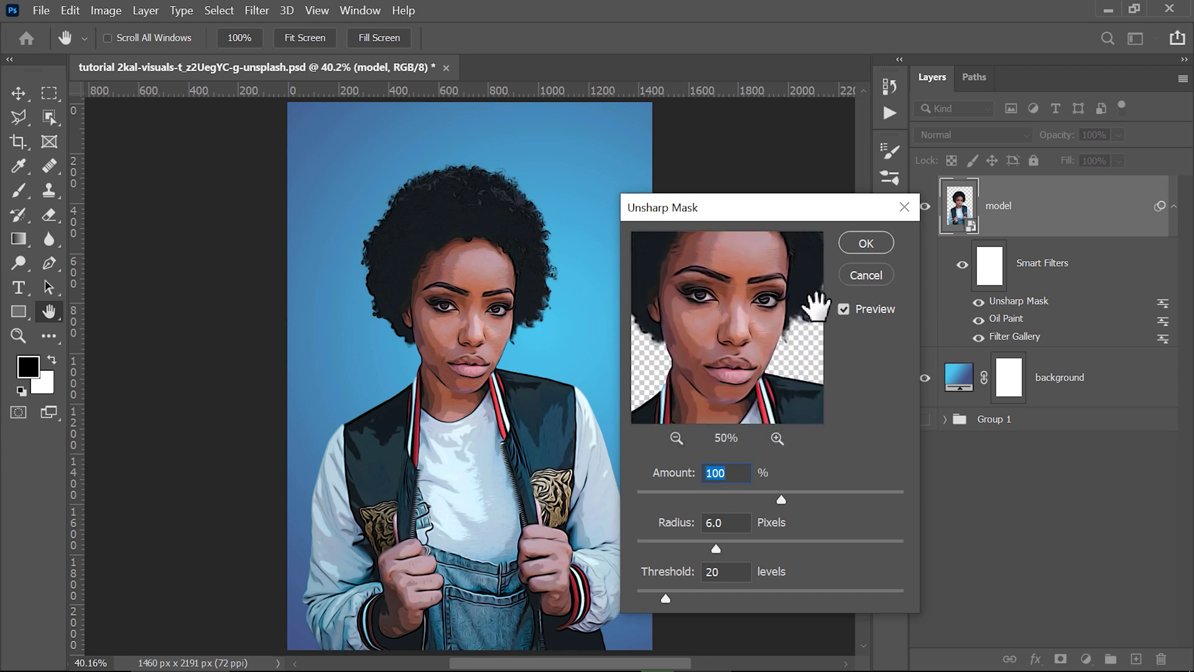
left_click(844, 310)
scroll(464, 319, "up", 1, "alt")
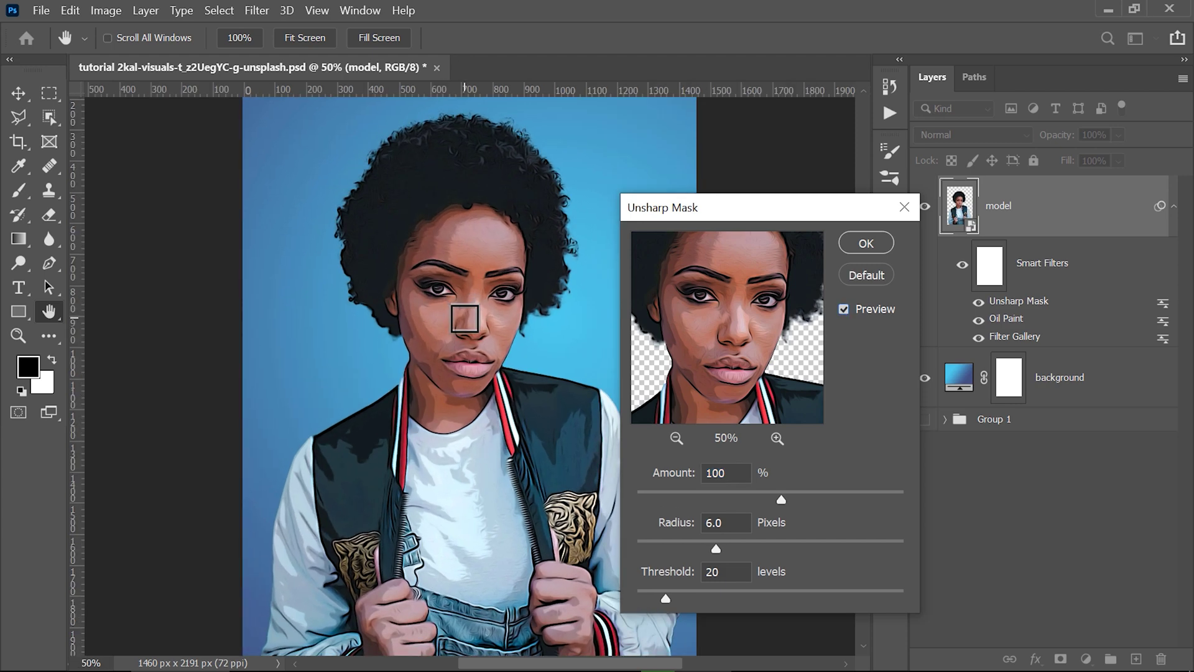
scroll(465, 318, "up", 2, "alt")
left_click(844, 310)
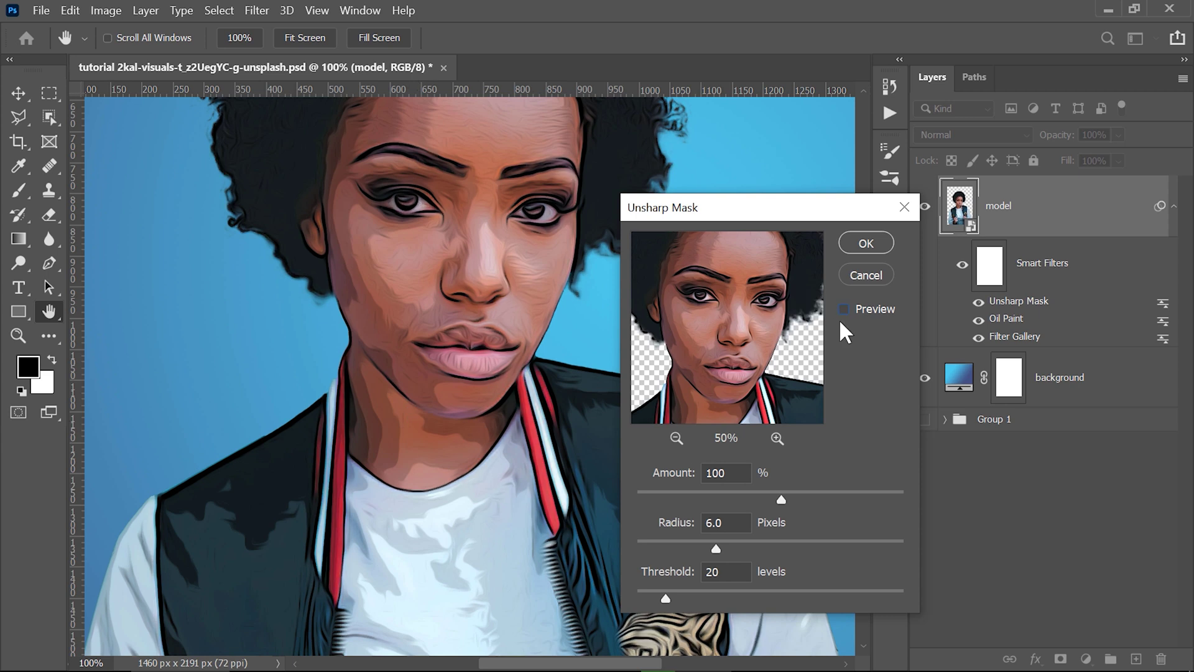
left_click(843, 309)
left_click(844, 309)
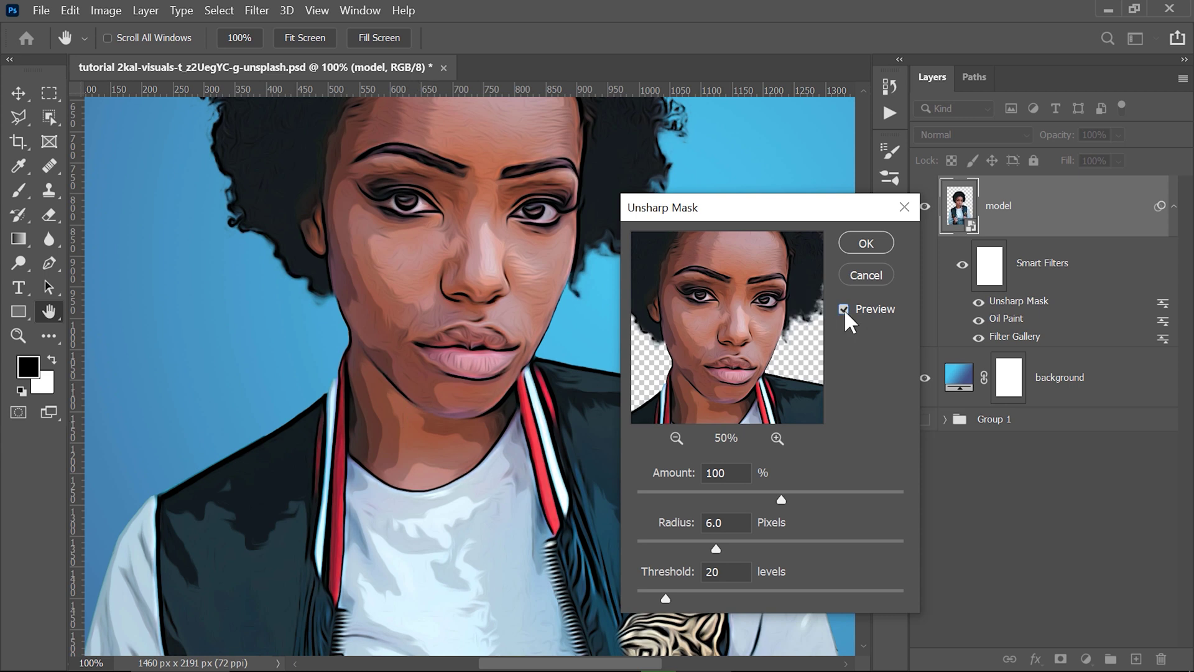
left_click(868, 243)
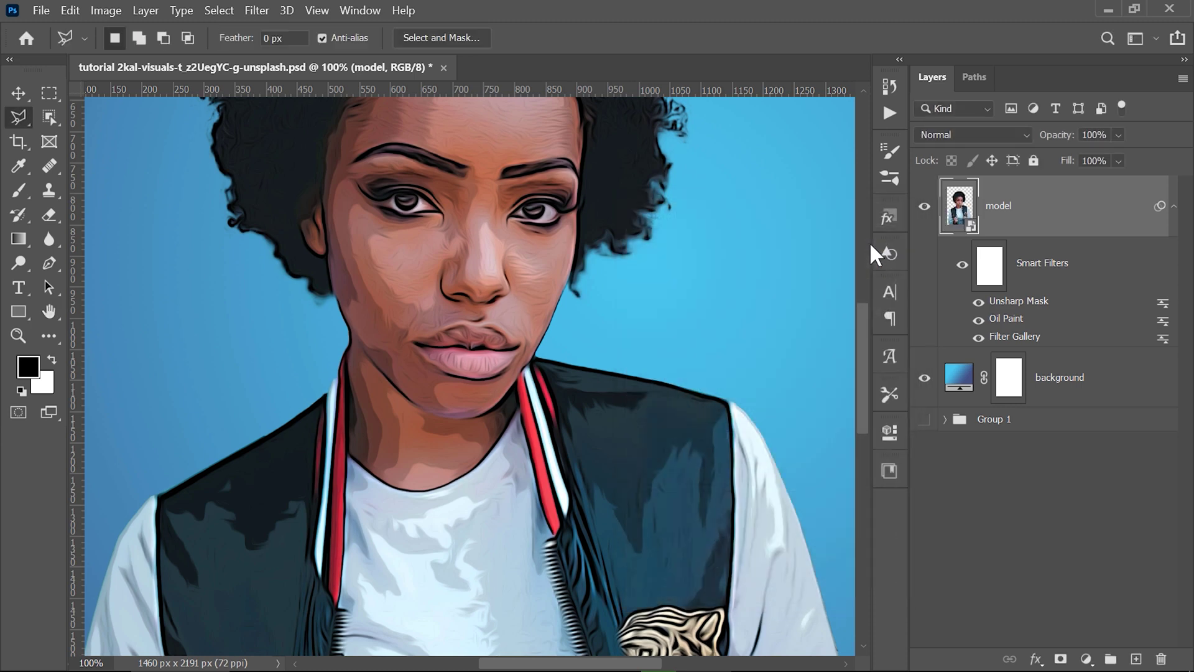
Duplicate the model layer and clear all smart filters from the 'model copy' layer
key("ctrl+0")
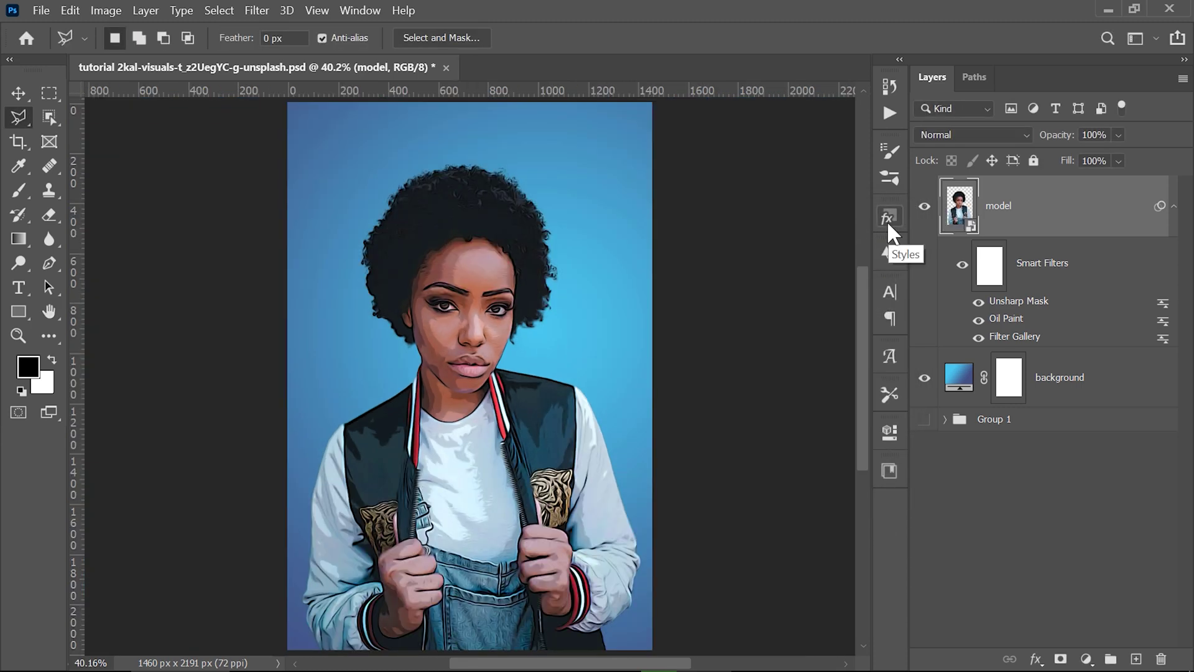
key("ctrl+plus")
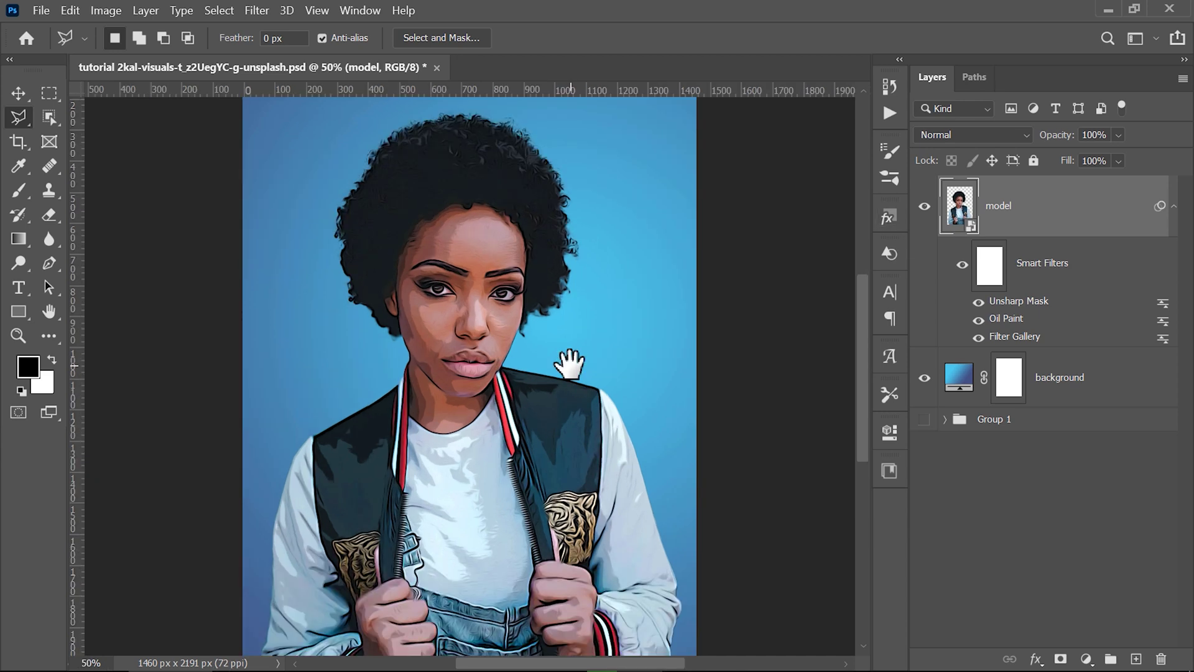
left_click_drag(569, 346, 574, 330)
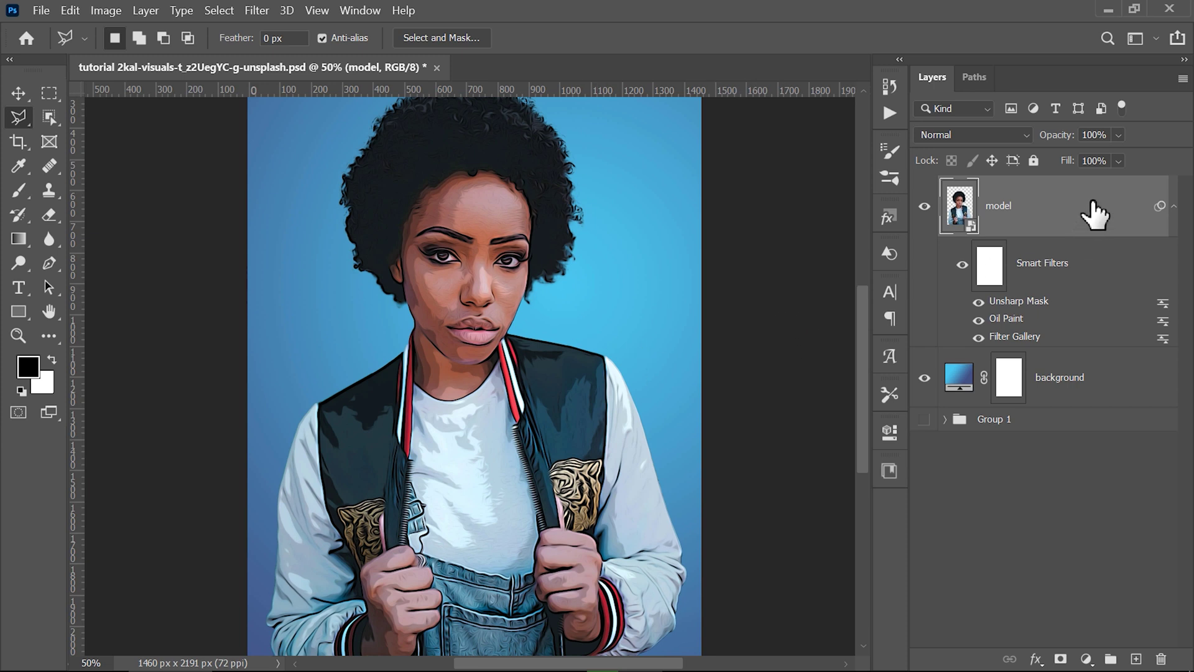
key("ctrl+j")
key("ctrl+j")
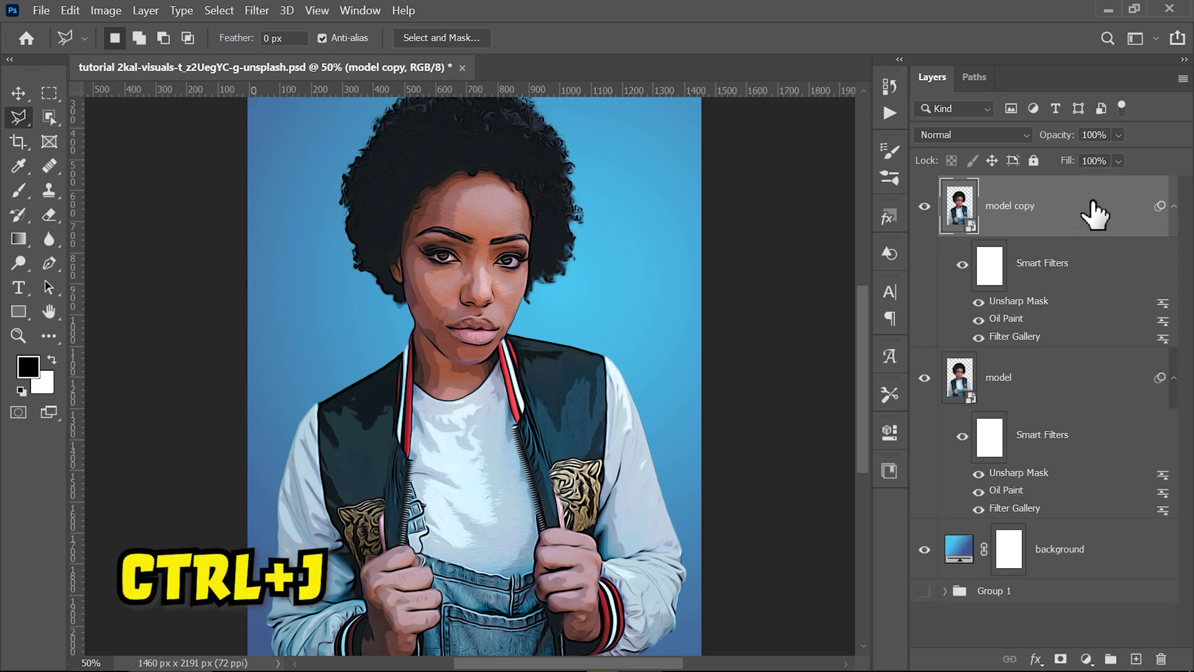
right_click(1104, 278)
left_click(1109, 326)
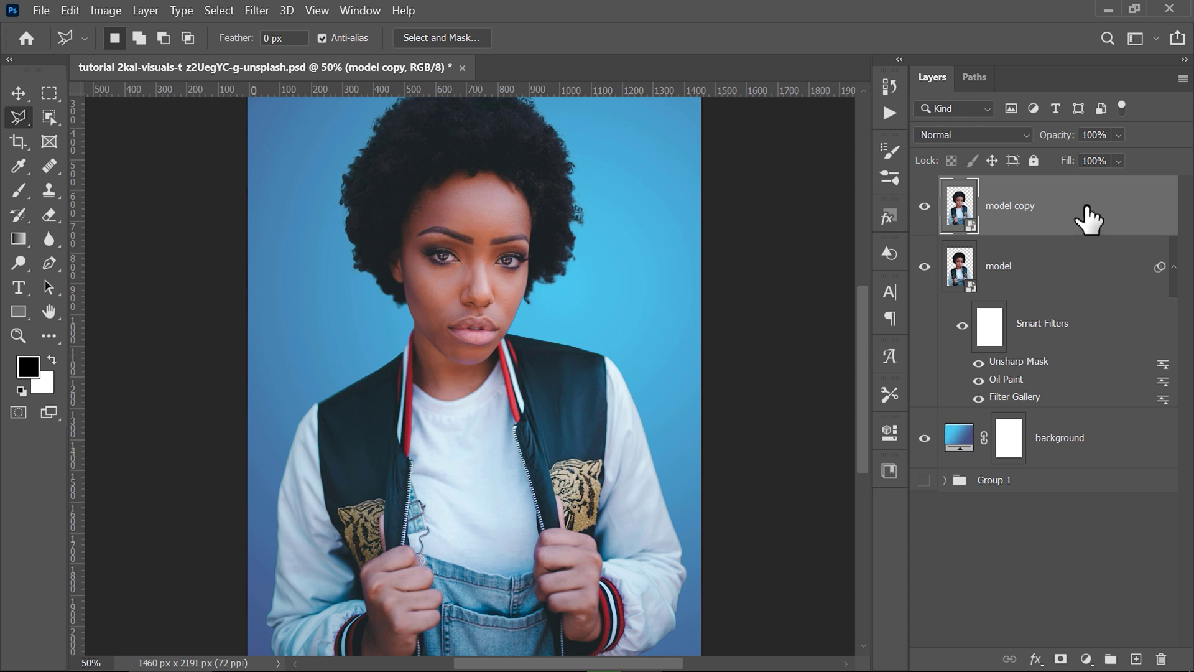
left_click(925, 207)
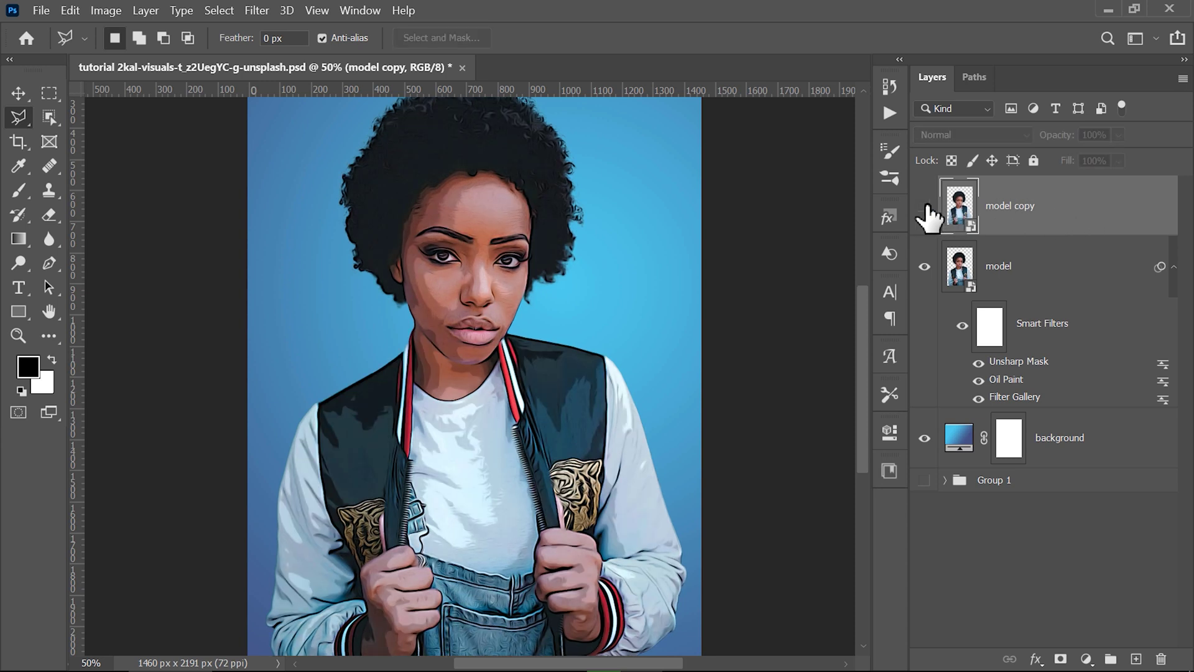
Apply a Filter Gallery Cutout to model copy: levels 5, edge simplicity 0, edge fidelity 1
left_click(257, 11)
left_click(271, 77)
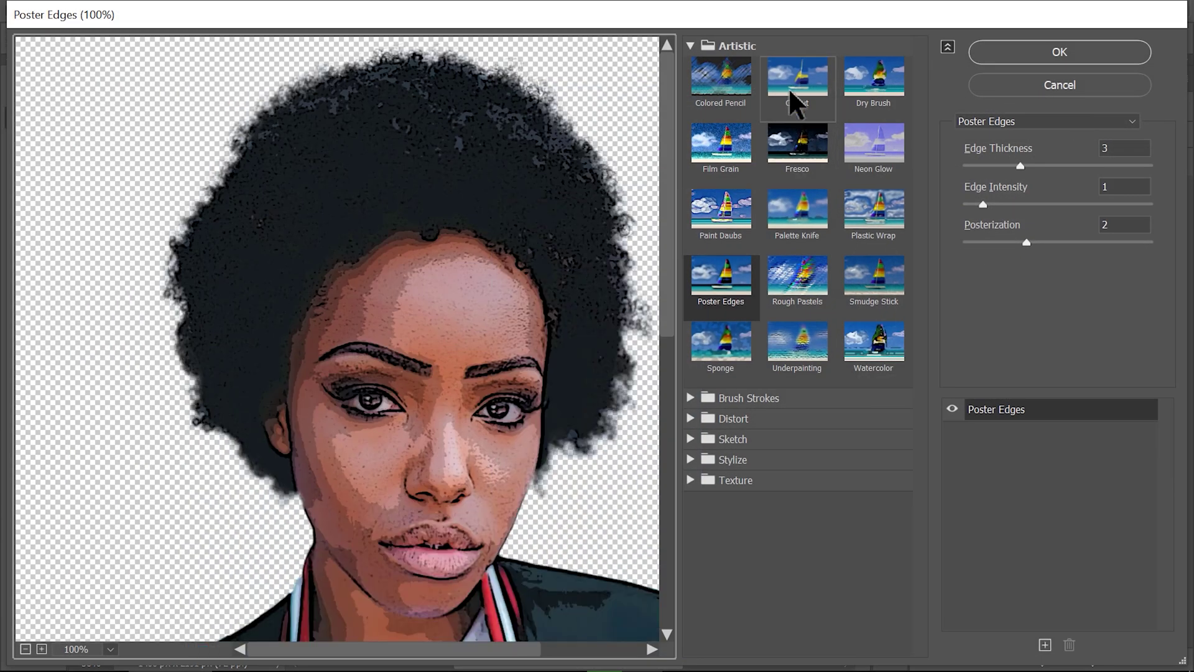
left_click(793, 87)
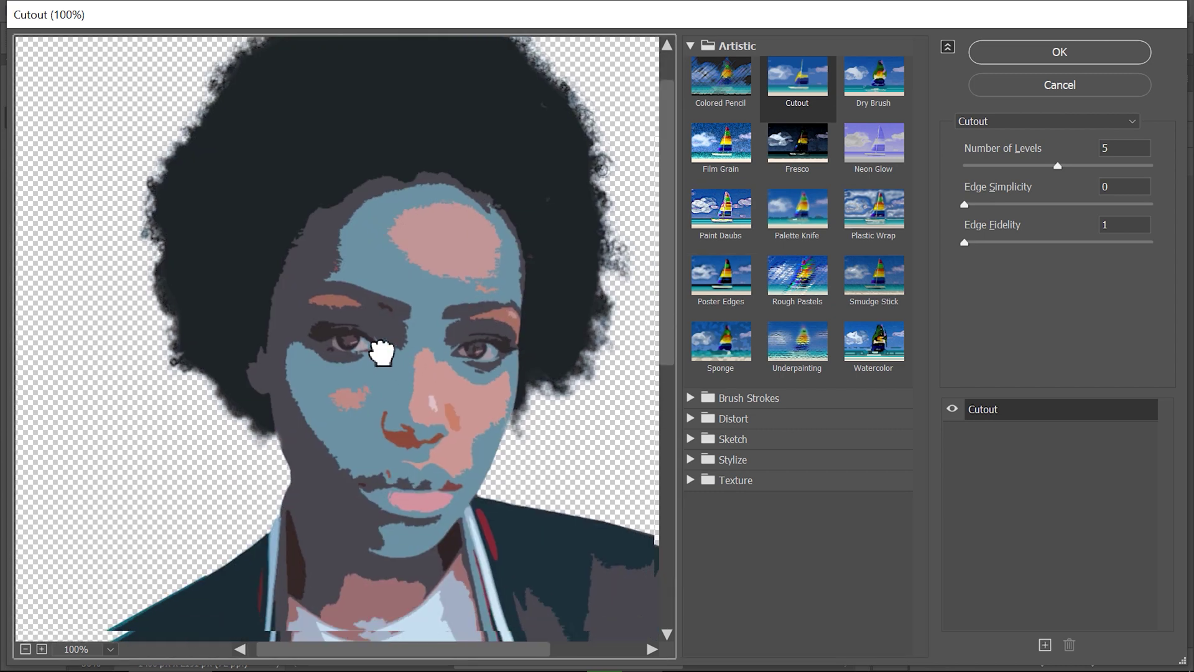
left_click_drag(382, 352, 373, 333)
key("ctrl+minus")
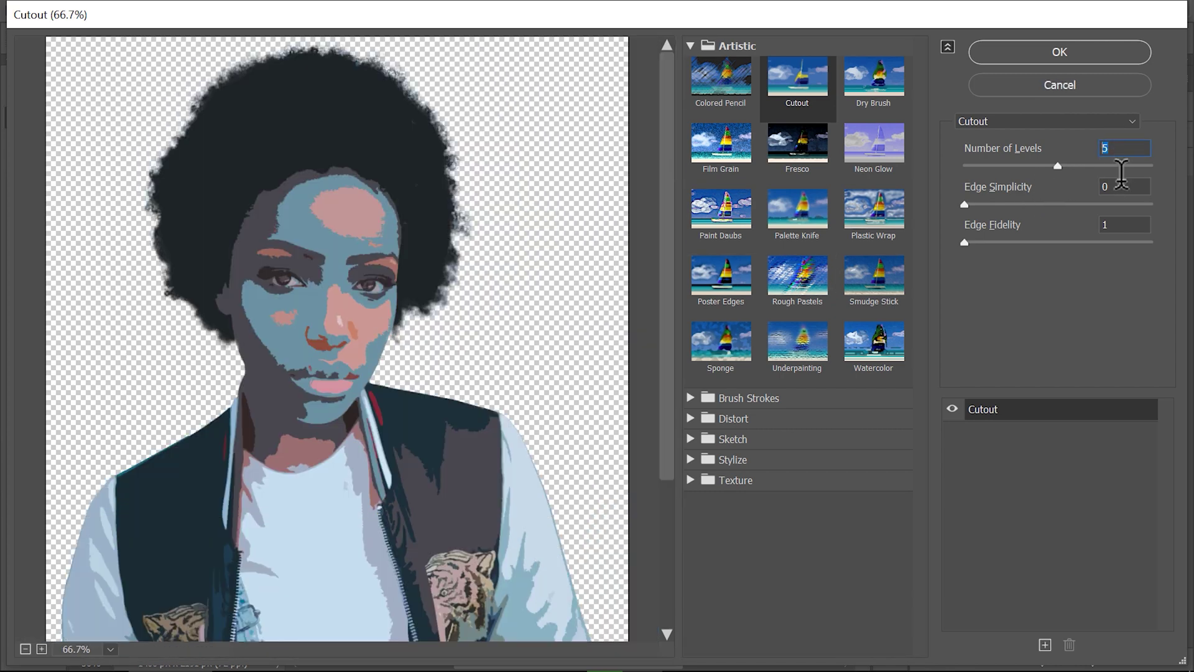
left_click(1119, 186)
left_click(1122, 224)
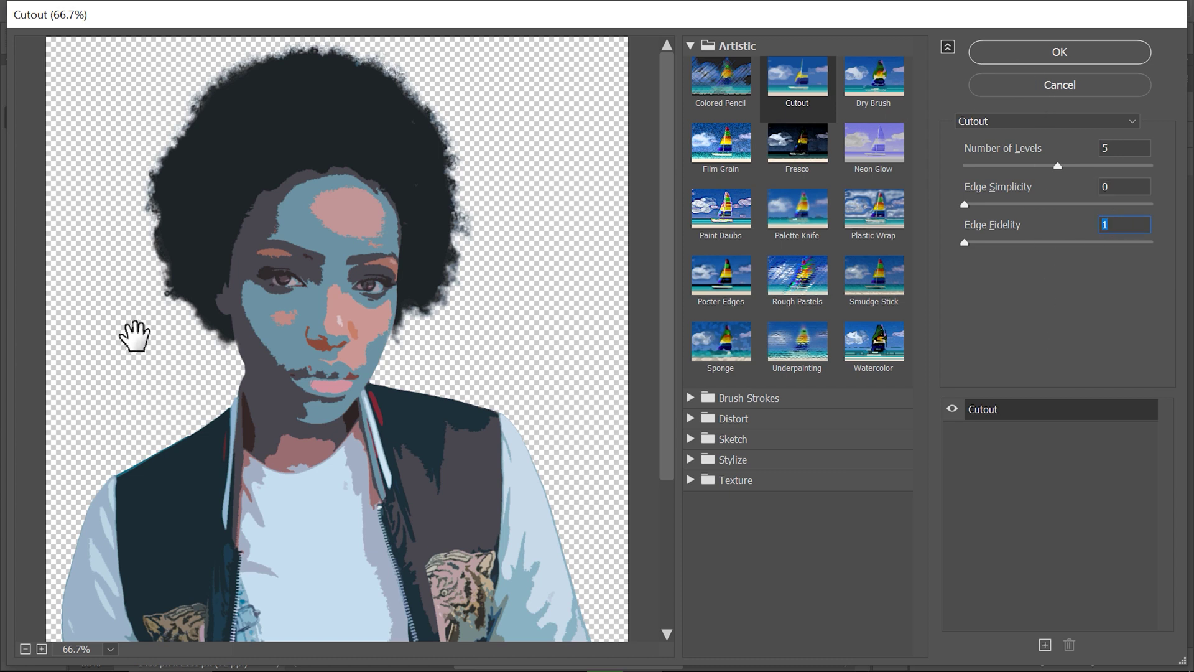
left_click(314, 320)
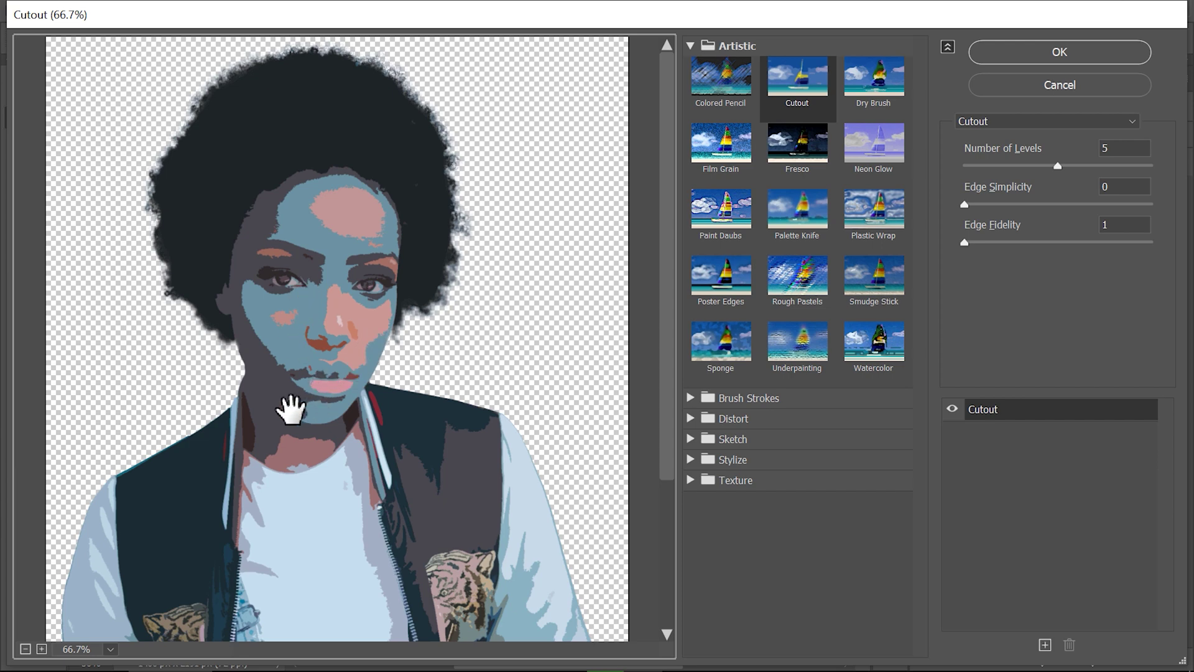
left_click(1042, 59)
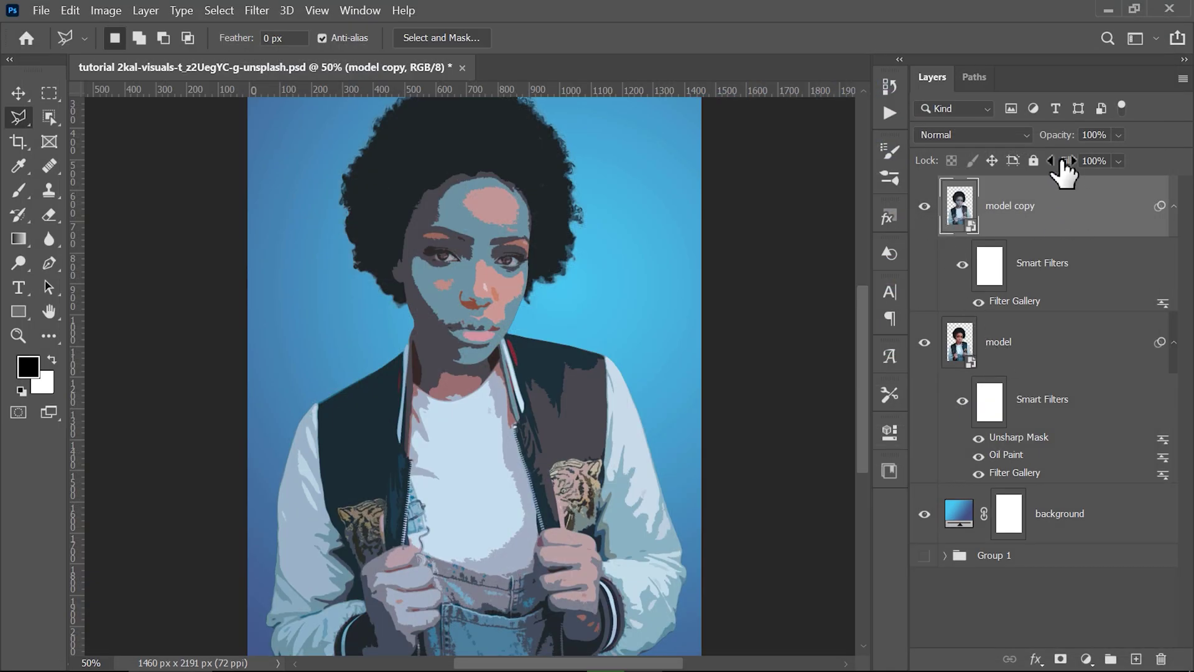
Hide the Cutout effect and add a Camera Raw filter with temperature 20
left_click_drag(1050, 144, 977, 161)
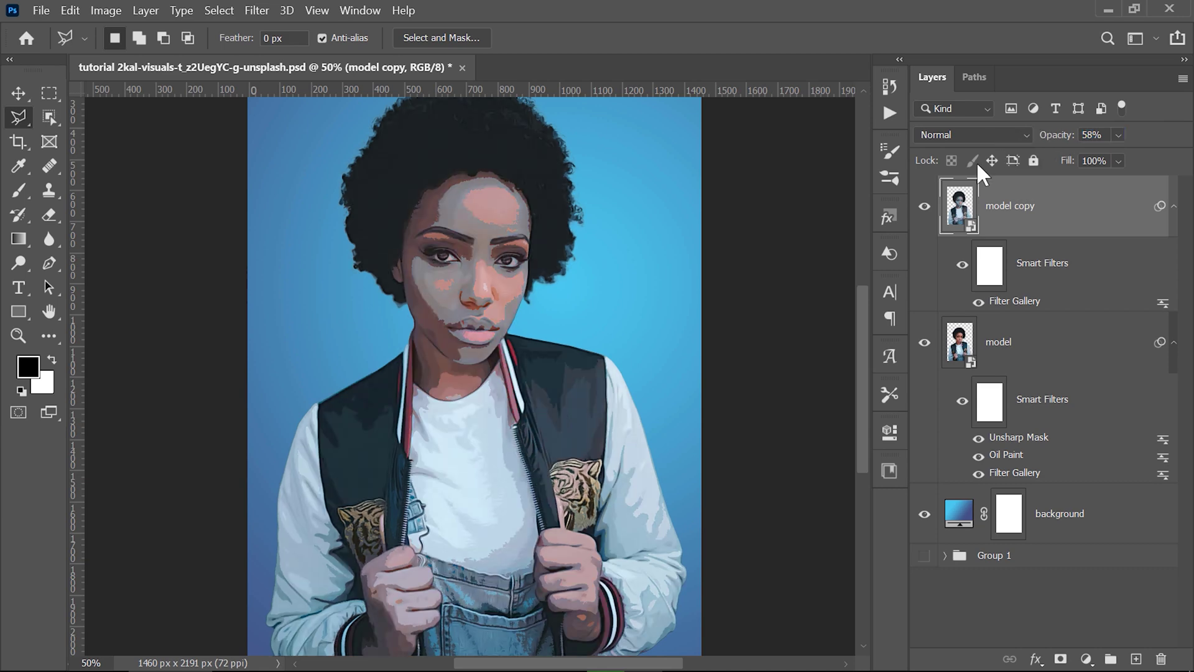
key("ctrl+z")
left_click(978, 301)
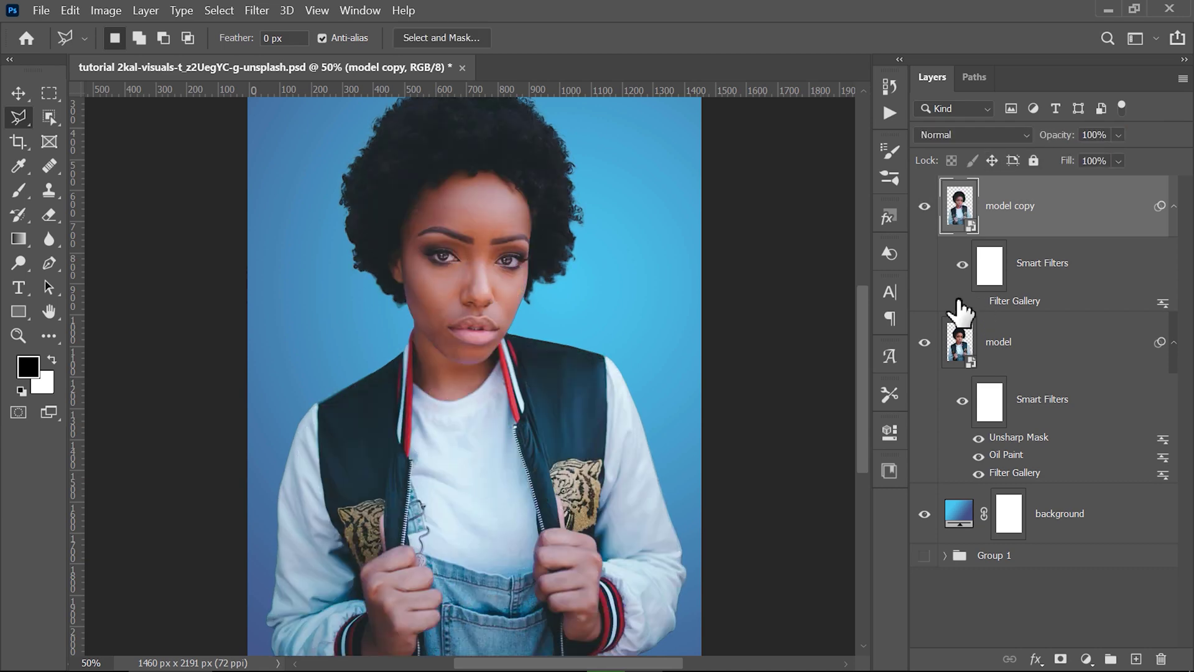
left_click(257, 10)
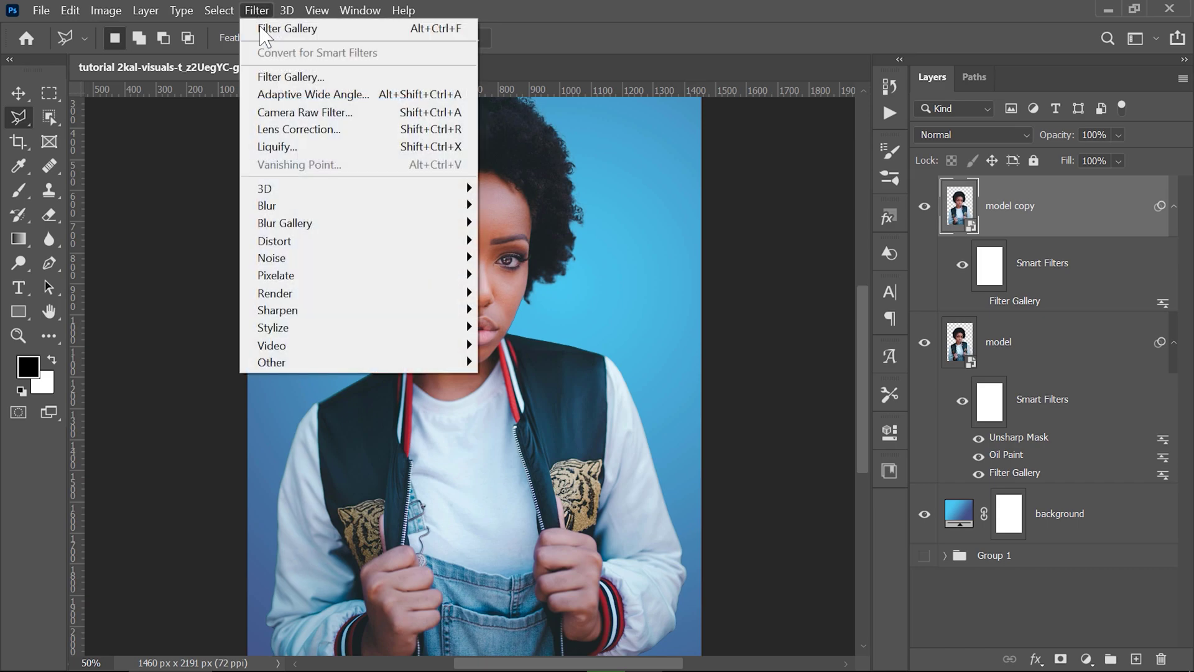
left_click(280, 112)
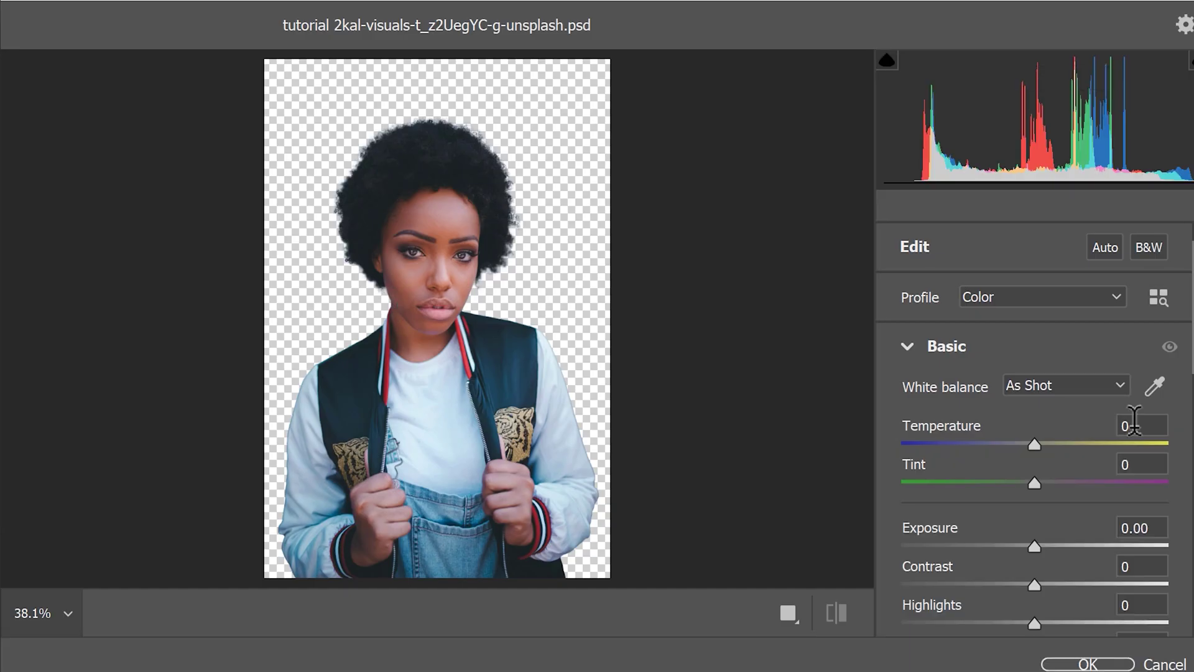
left_click(1132, 426)
type("20")
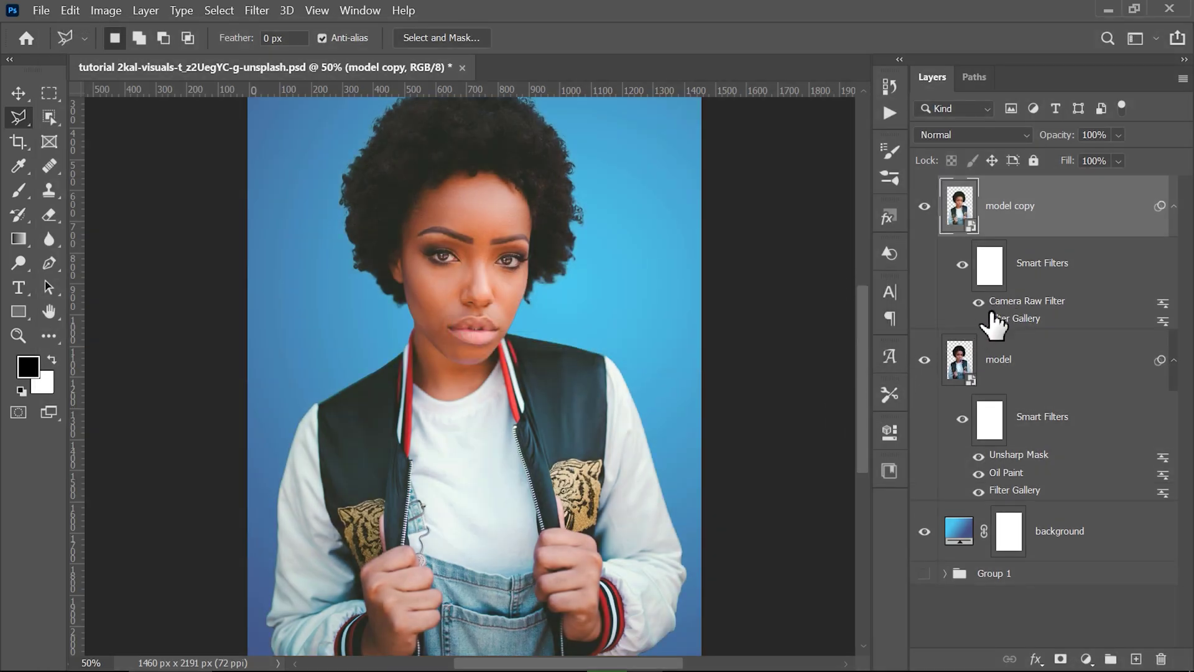
Move Camera Raw Filter beneath the Cutout effect and reapply the Cutout settings
double_click(1051, 302)
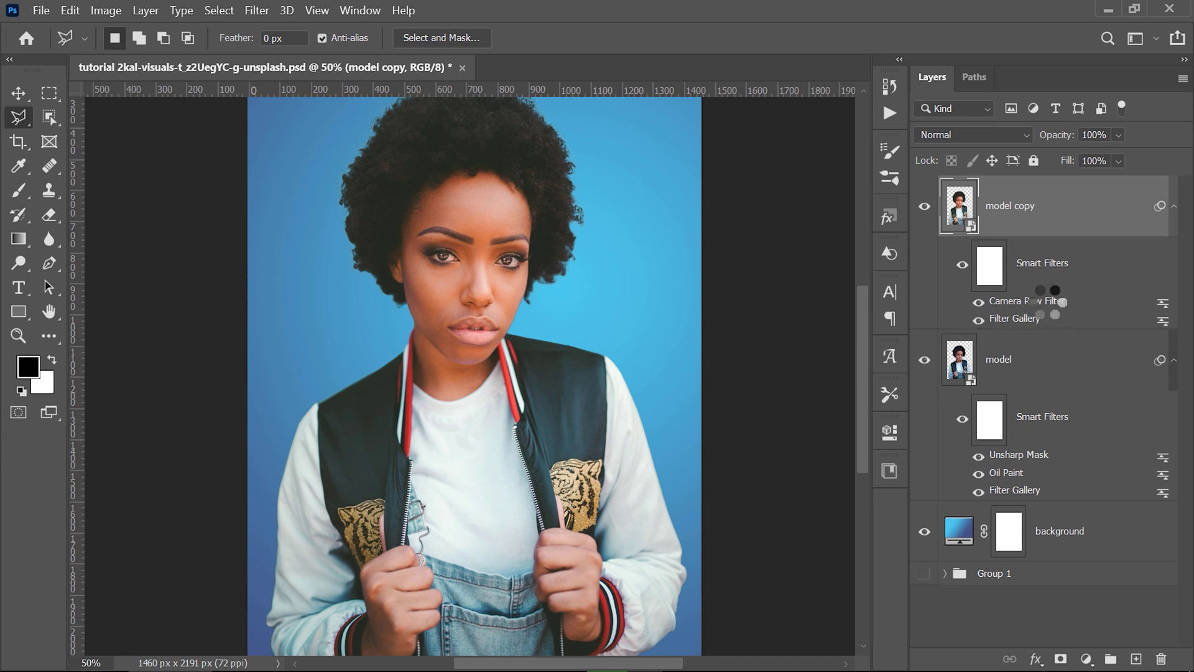
left_click_drag(1032, 305, 1030, 319)
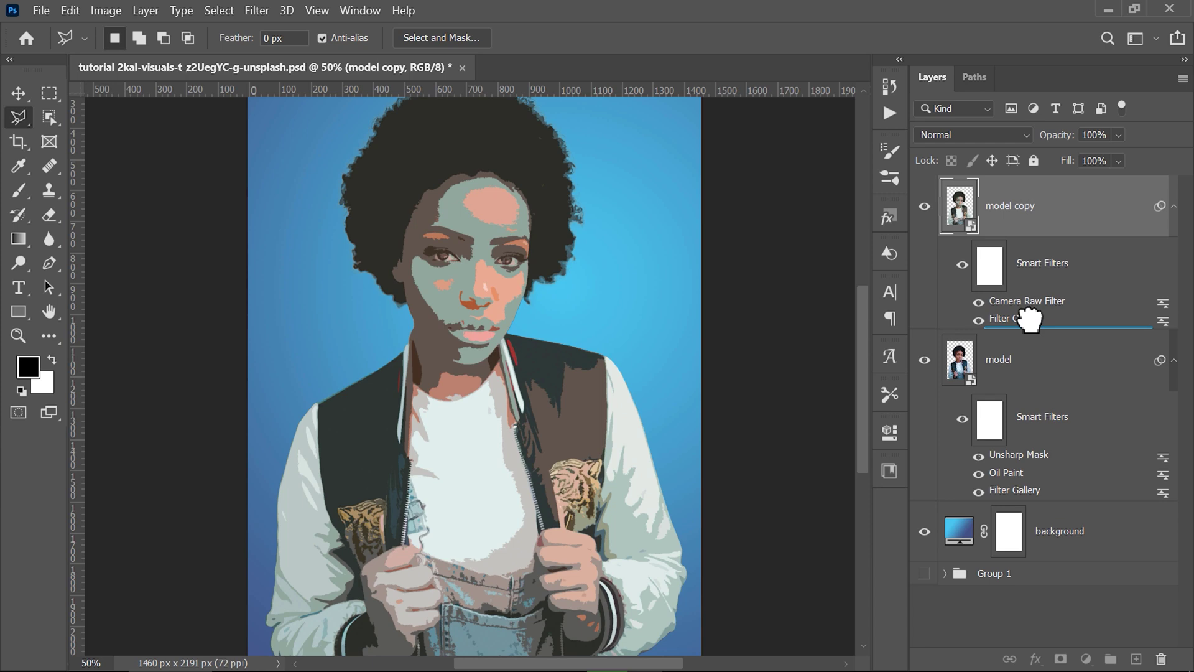
left_click_drag(1030, 318, 1028, 317)
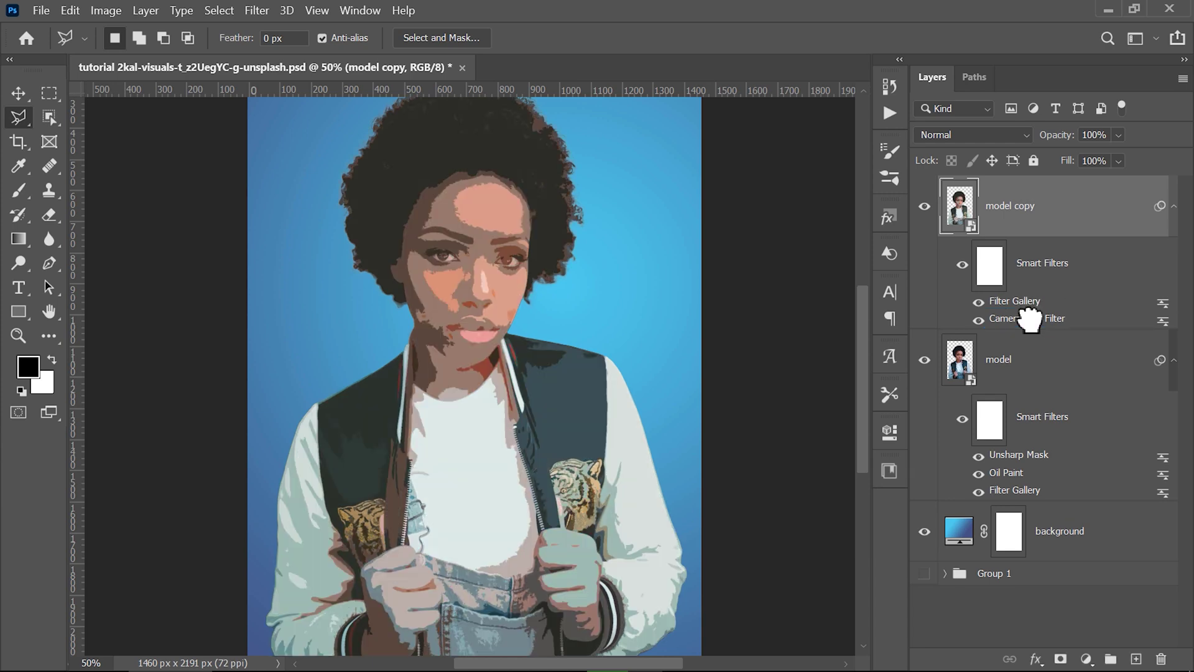
double_click(1013, 303)
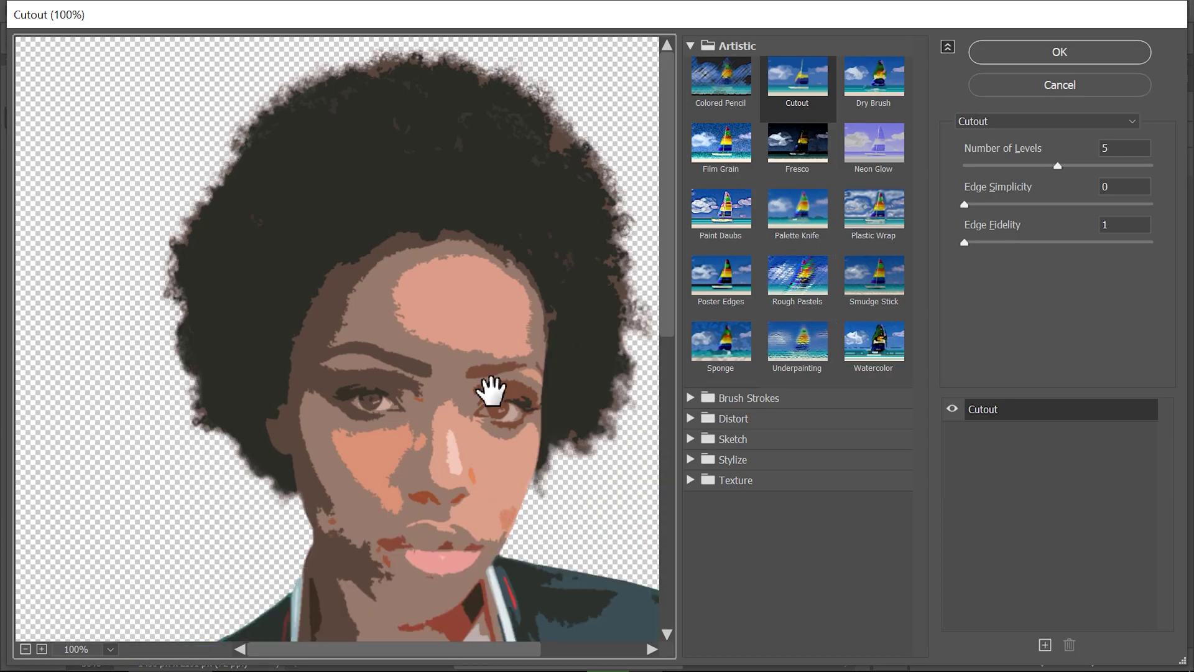
left_click_drag(487, 392, 384, 341)
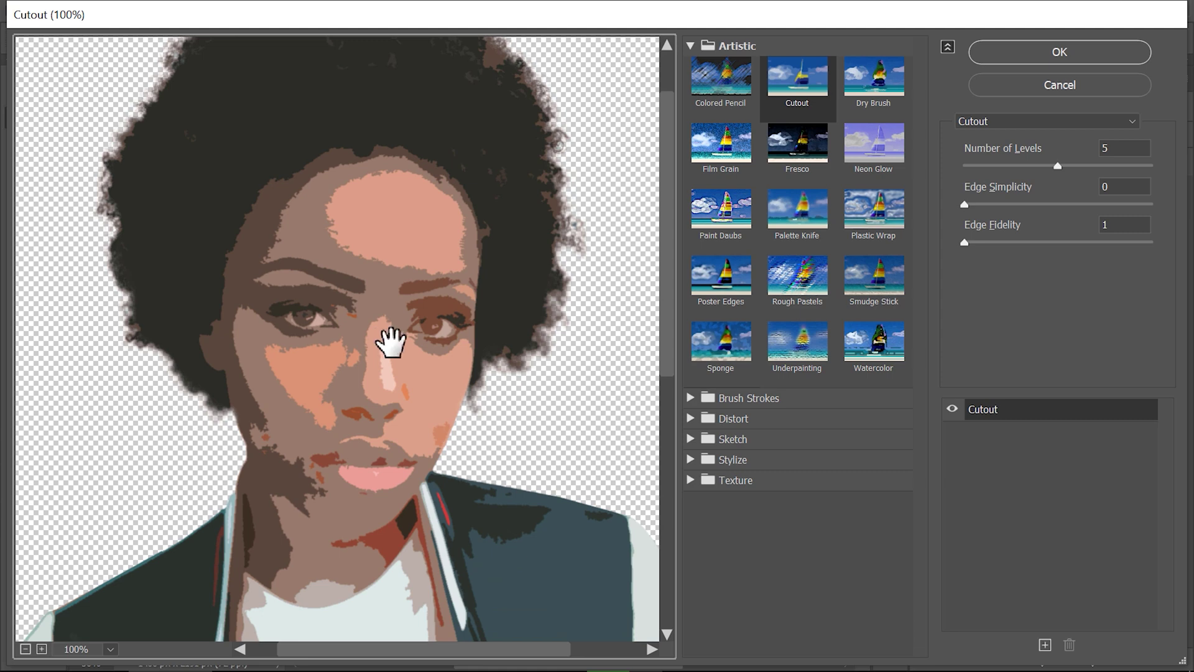
left_click(1048, 58)
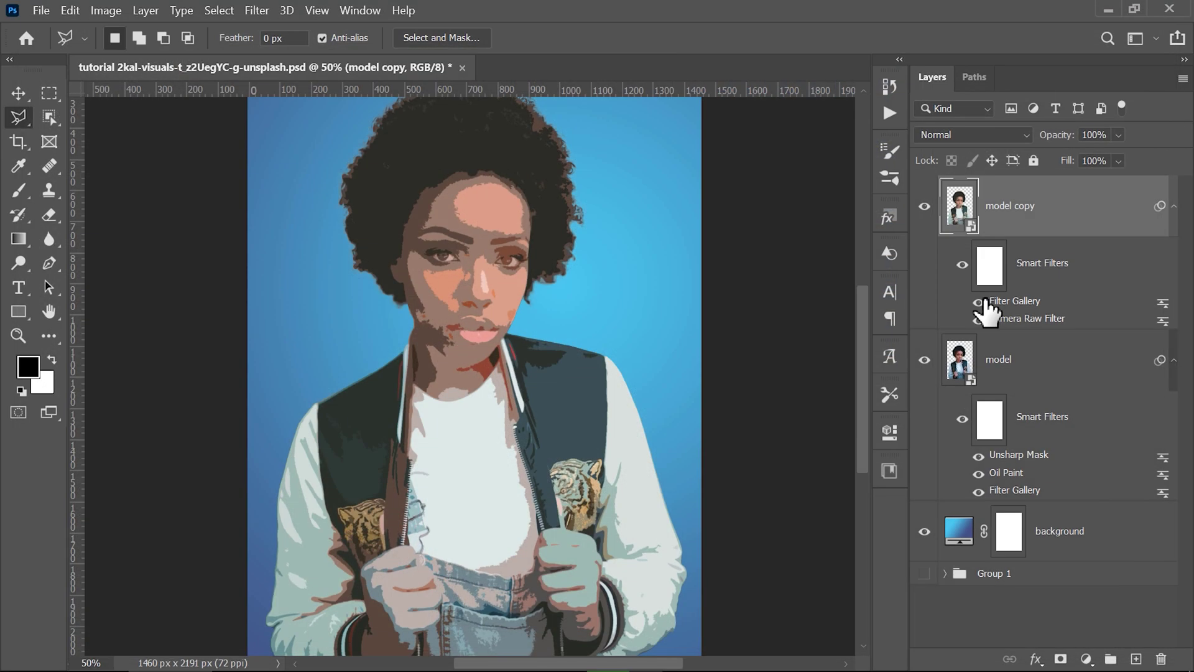
Set the model copy layer to 50% opacity and toggle its visibility to compare
left_click_drag(1053, 142, 998, 146)
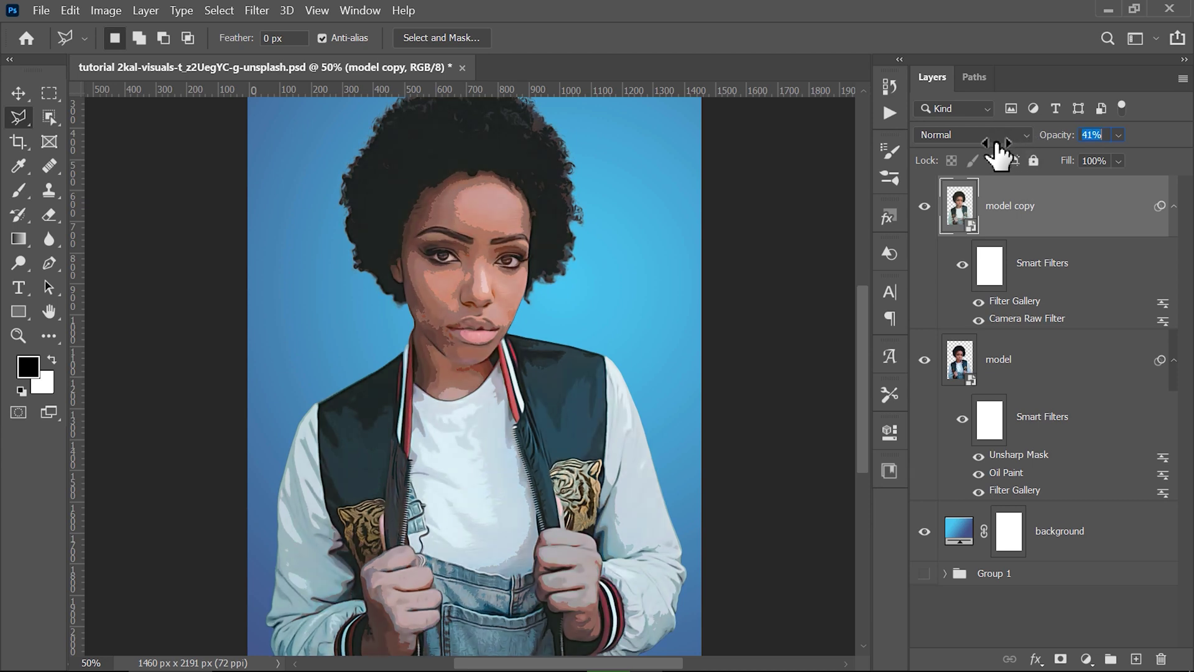
key("5")
left_click(924, 207)
left_click(924, 206)
left_click(925, 207)
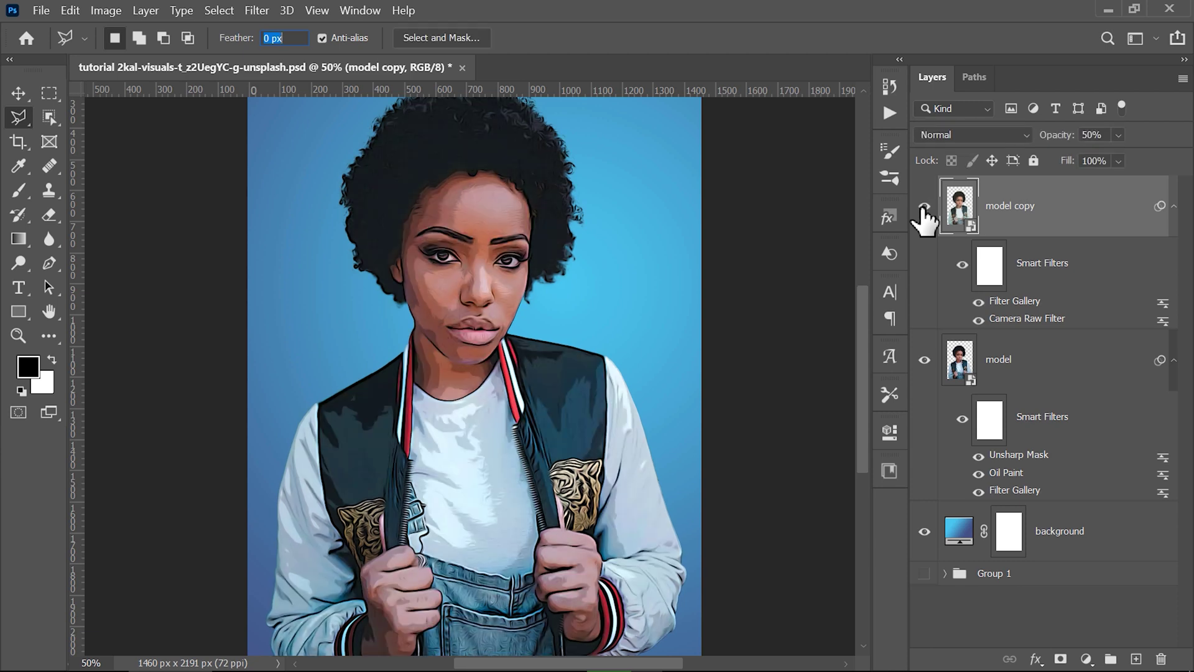
left_click(925, 206)
left_click(924, 207)
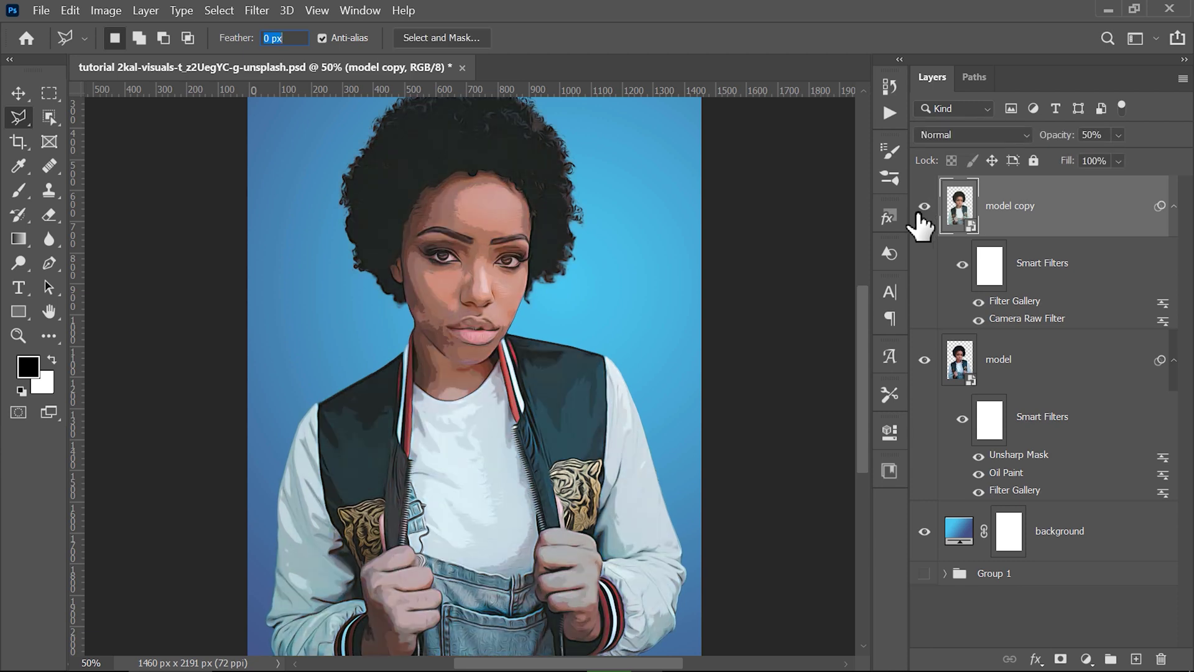
Adjust the view and target the model copy's smart filter mask
left_click_drag(864, 305, 857, 362)
key("m")
scroll(555, 533, "up", 3)
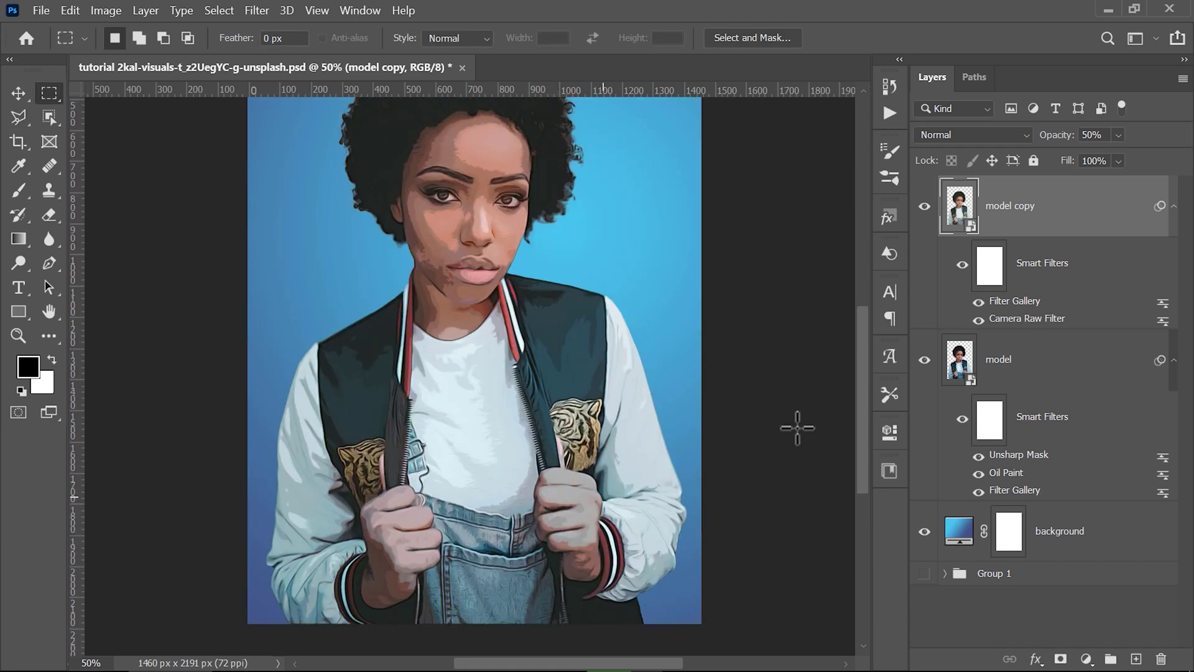
left_click_drag(864, 347, 868, 337)
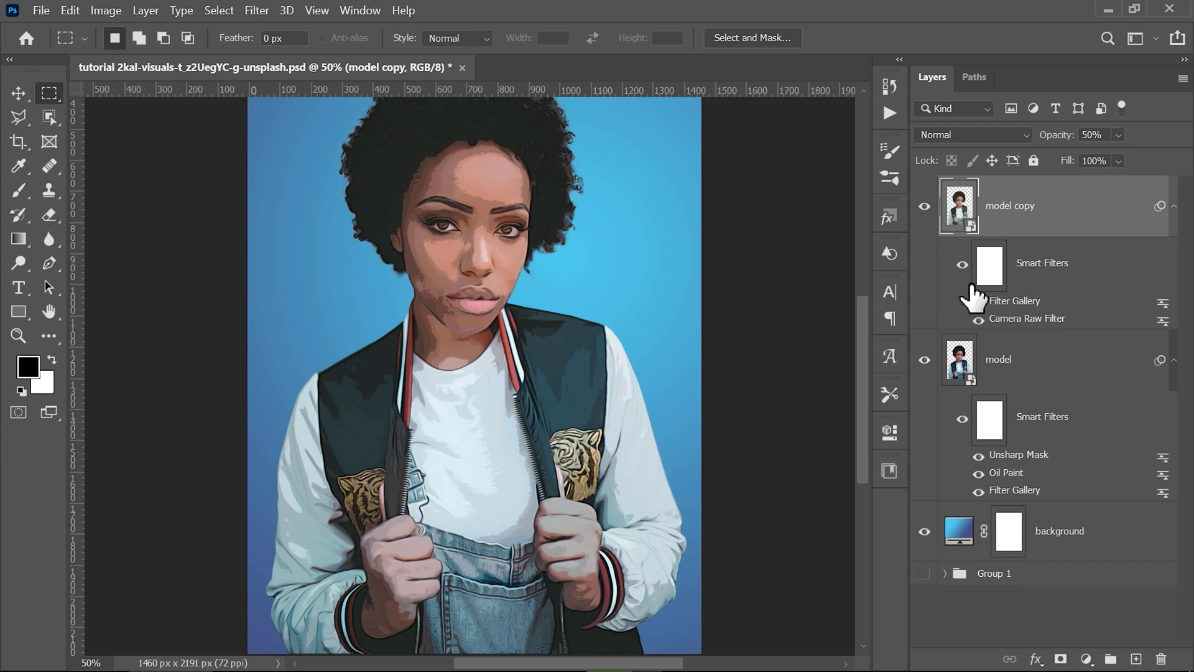
left_click(988, 271)
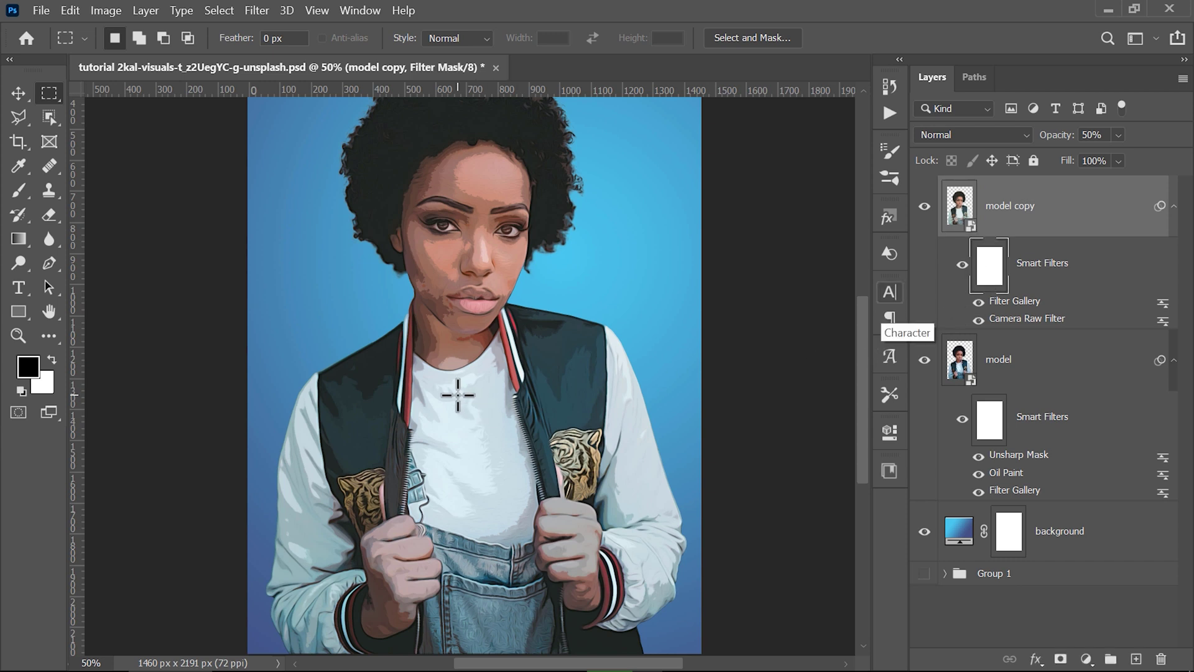
Paint black on the filter mask over both hands with a soft brush at 20% flow
key("b")
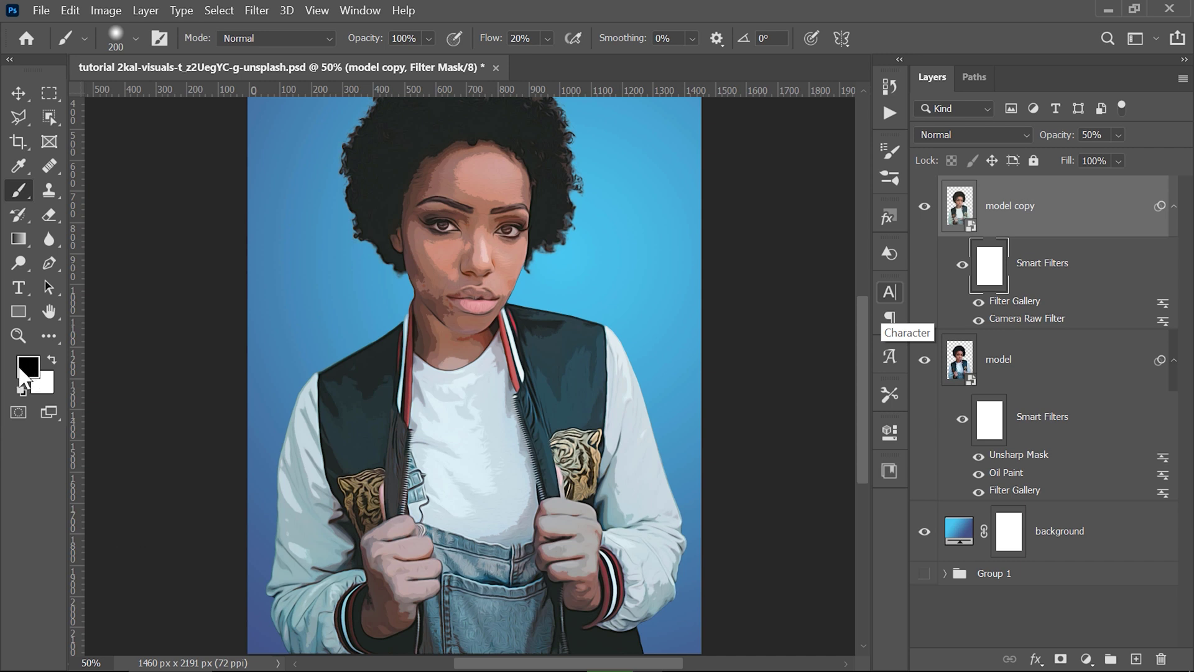
left_click(392, 43)
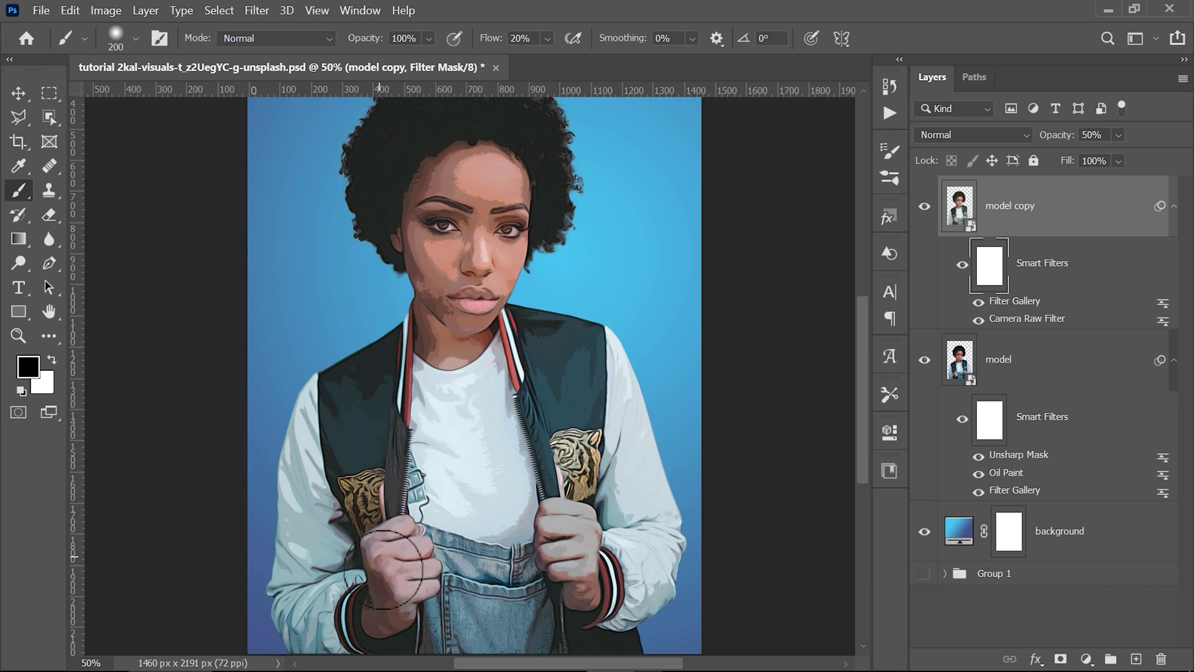
left_click_drag(396, 562, 407, 579)
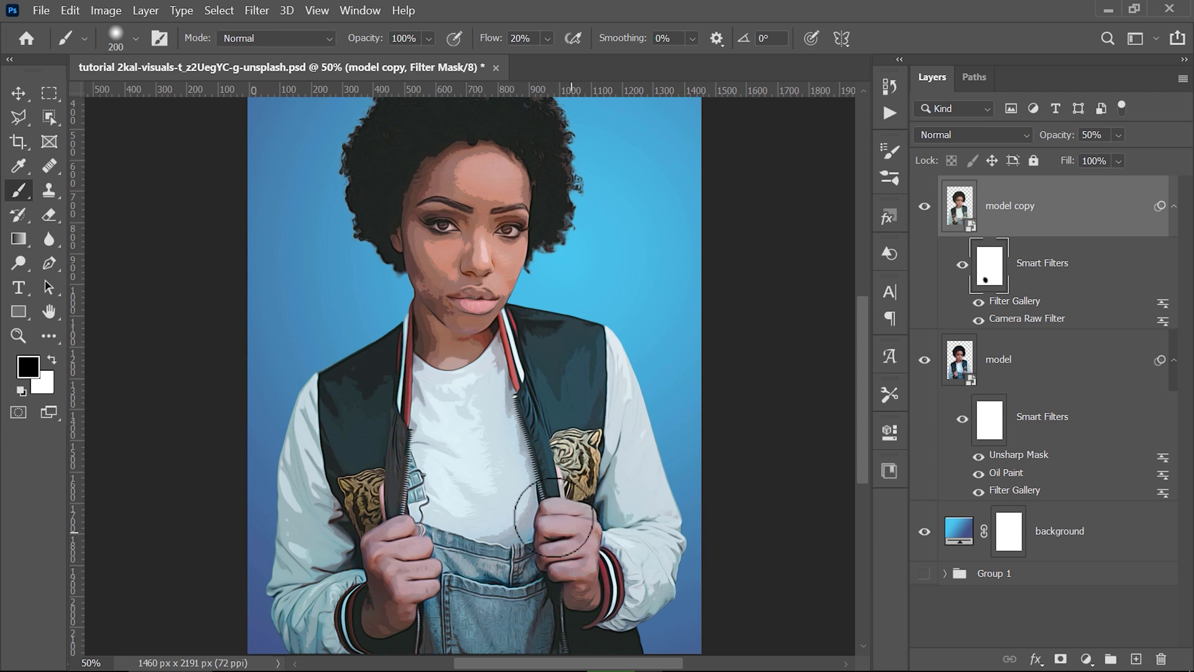
left_click_drag(576, 541, 565, 550)
left_click(1101, 205)
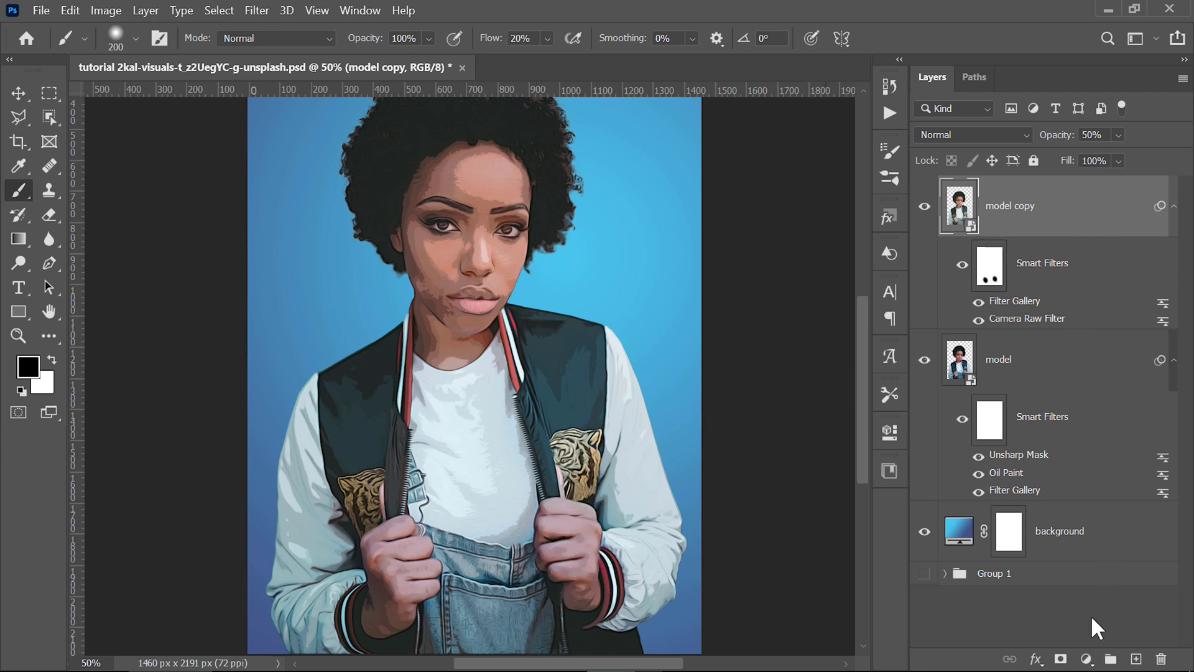
left_click(1086, 659)
Add a Hue/Saturation layer targeting Reds sampled from the skin, with Saturation +30
left_click(1110, 476)
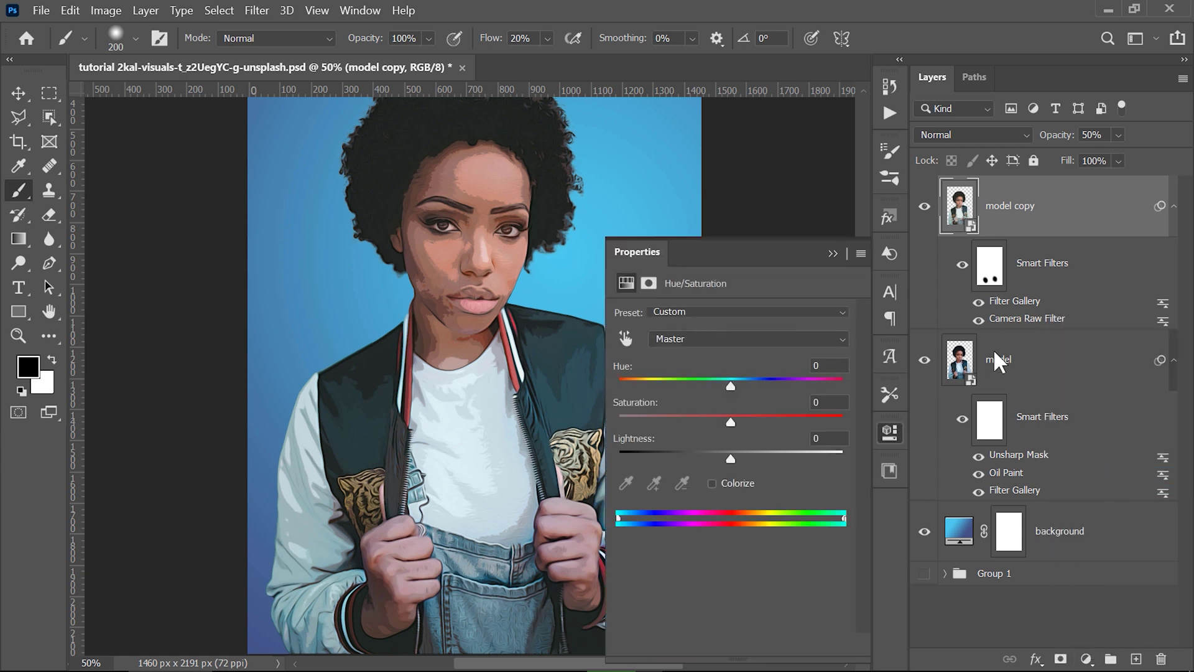
left_click(621, 335)
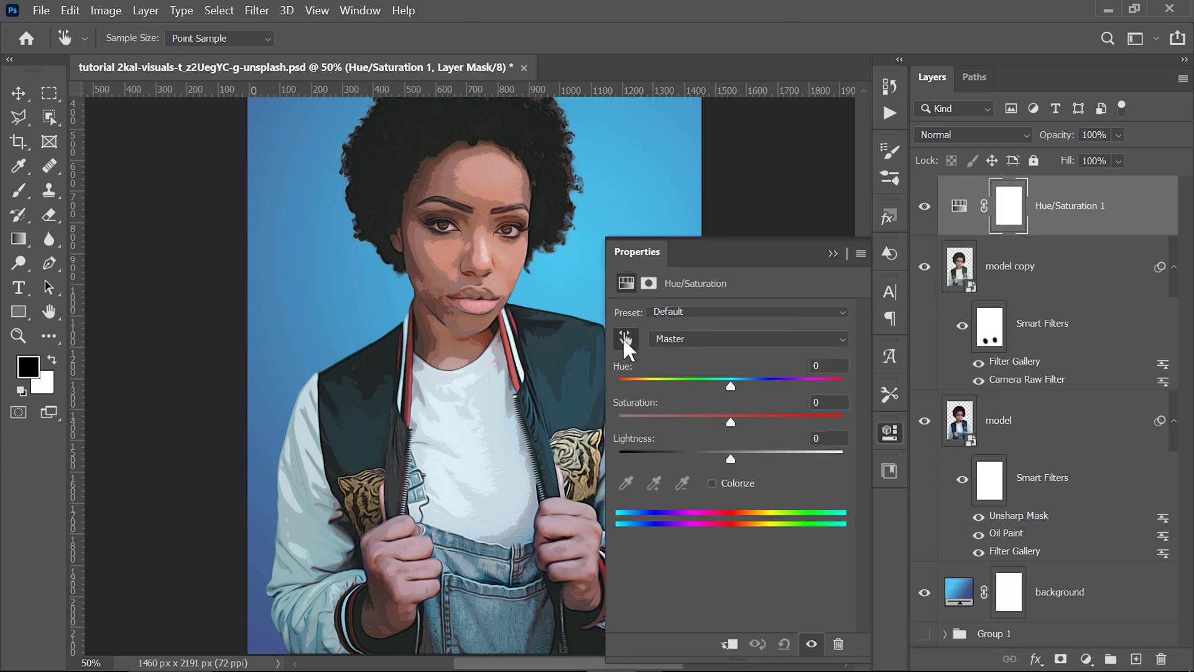
left_click(478, 178)
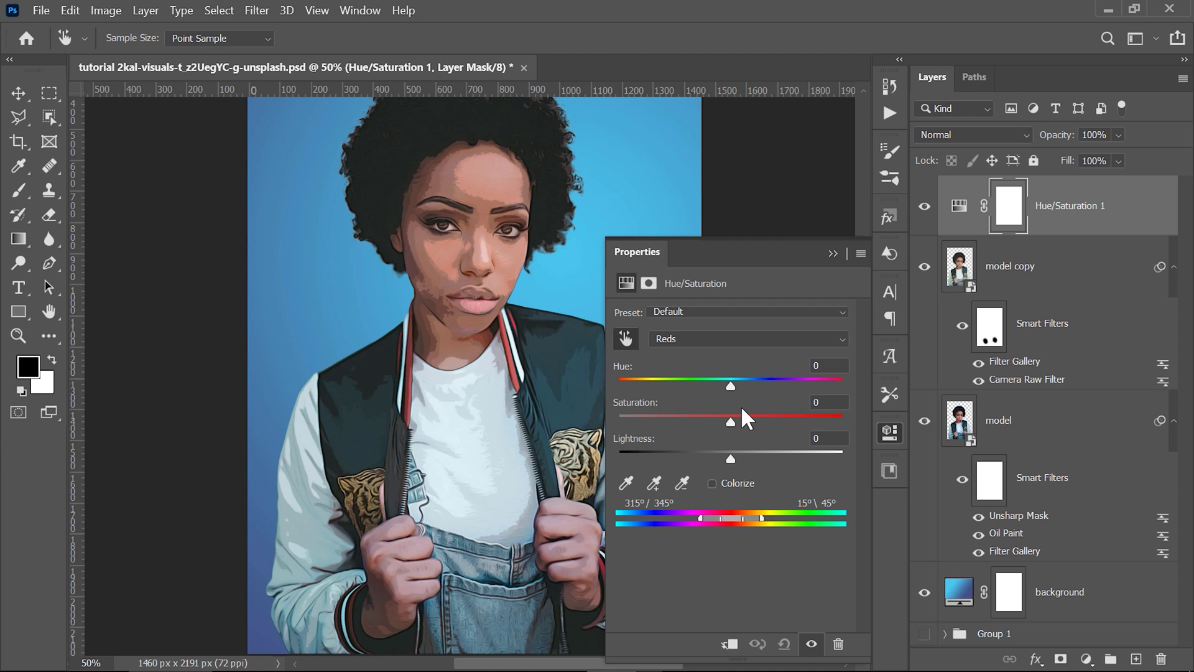
left_click_drag(731, 422, 764, 427)
type("30")
left_click(890, 432)
left_click(959, 209)
key("b")
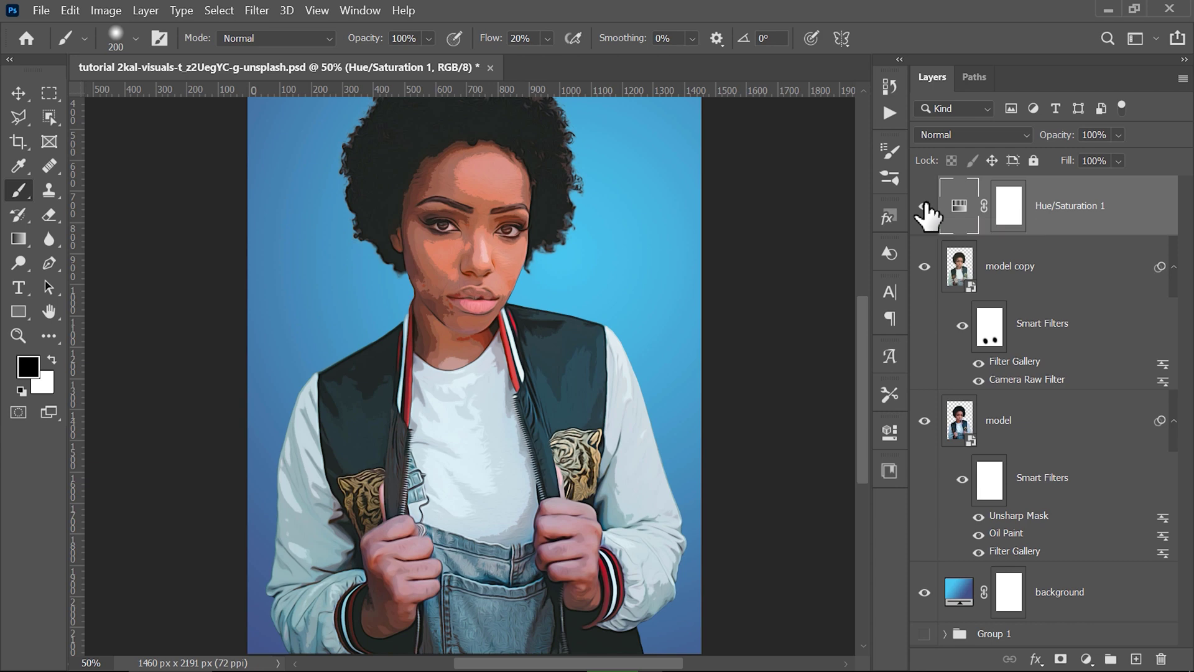
key("ctrl+0")
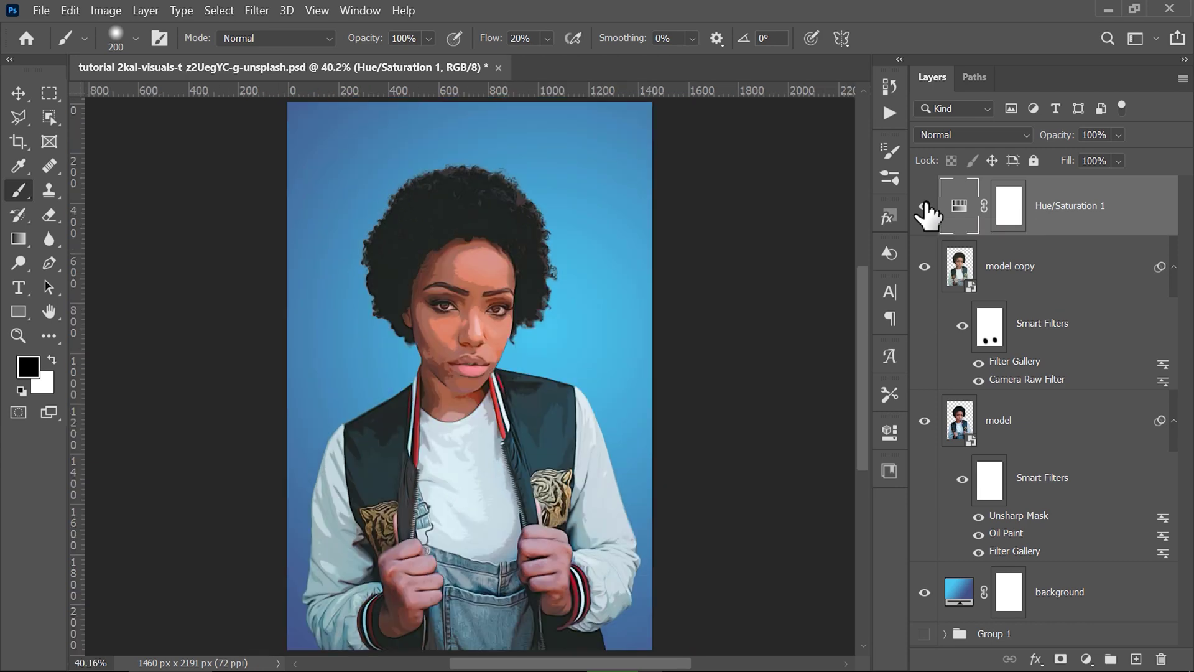
Create a new layer named Grain in Overlay mode, filled with 50% gray
left_click(145, 10)
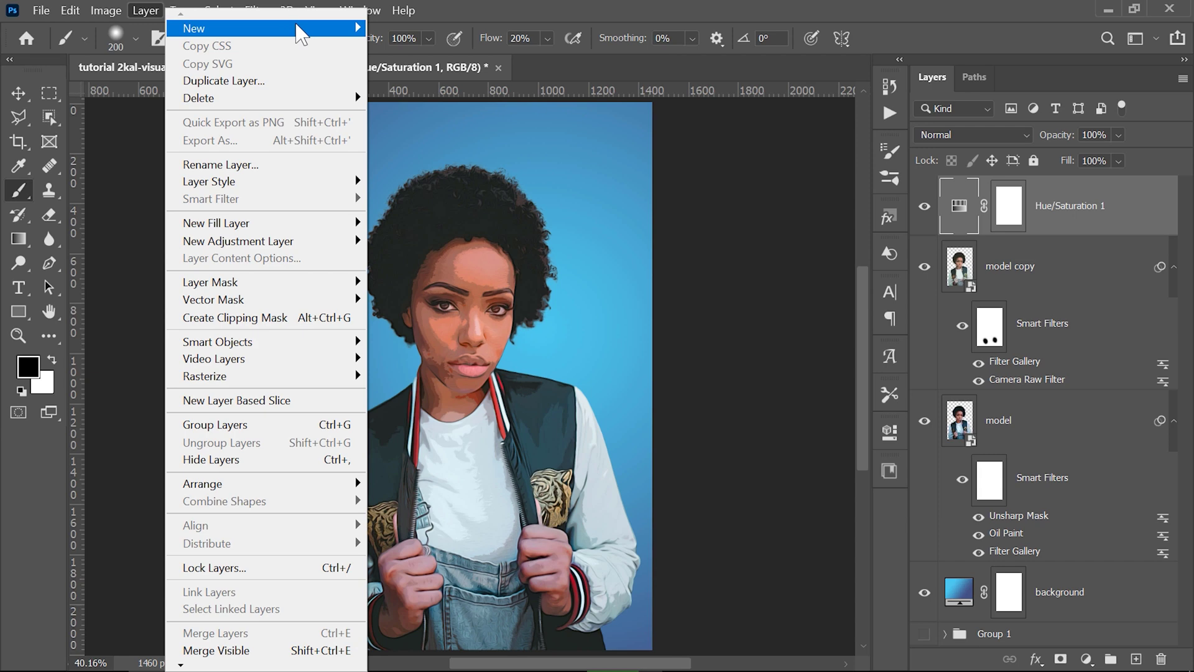
mouse_move(262, 28)
left_click(385, 31)
type("Grain")
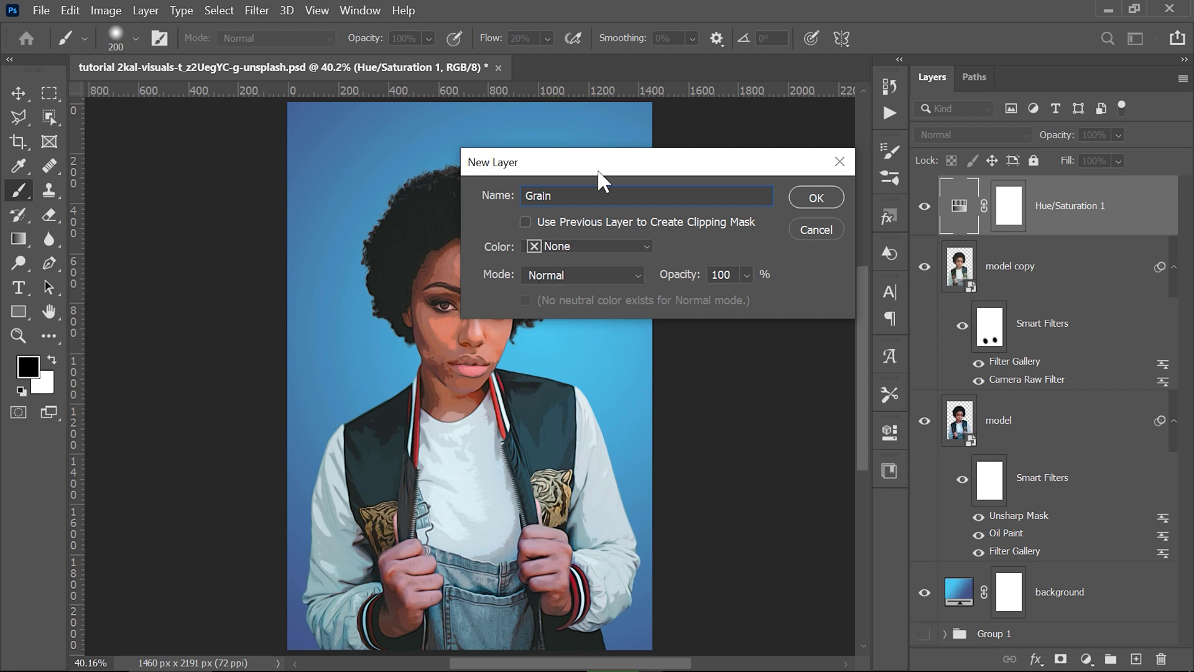
left_click(617, 274)
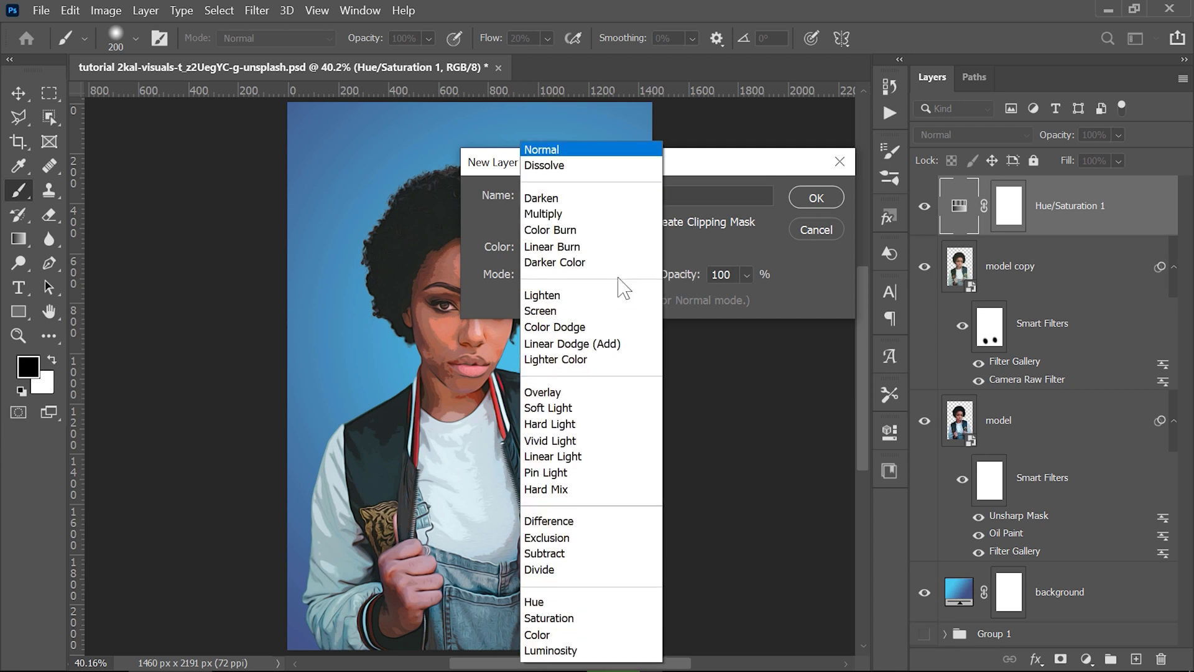
left_click(578, 393)
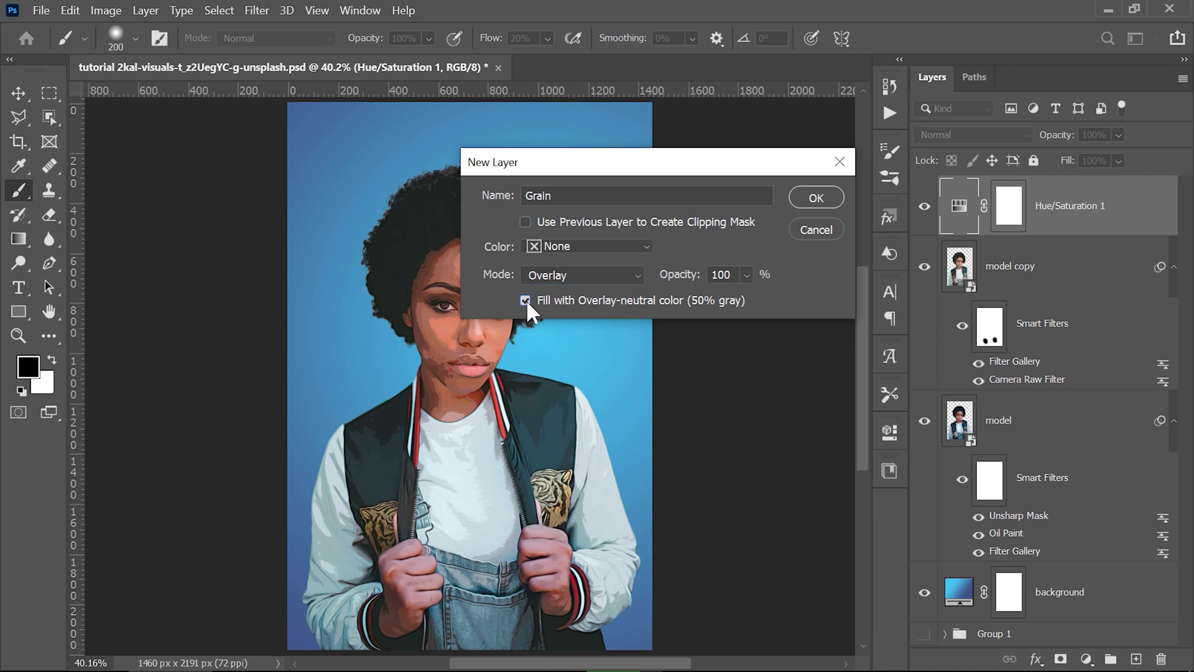
left_click(802, 197)
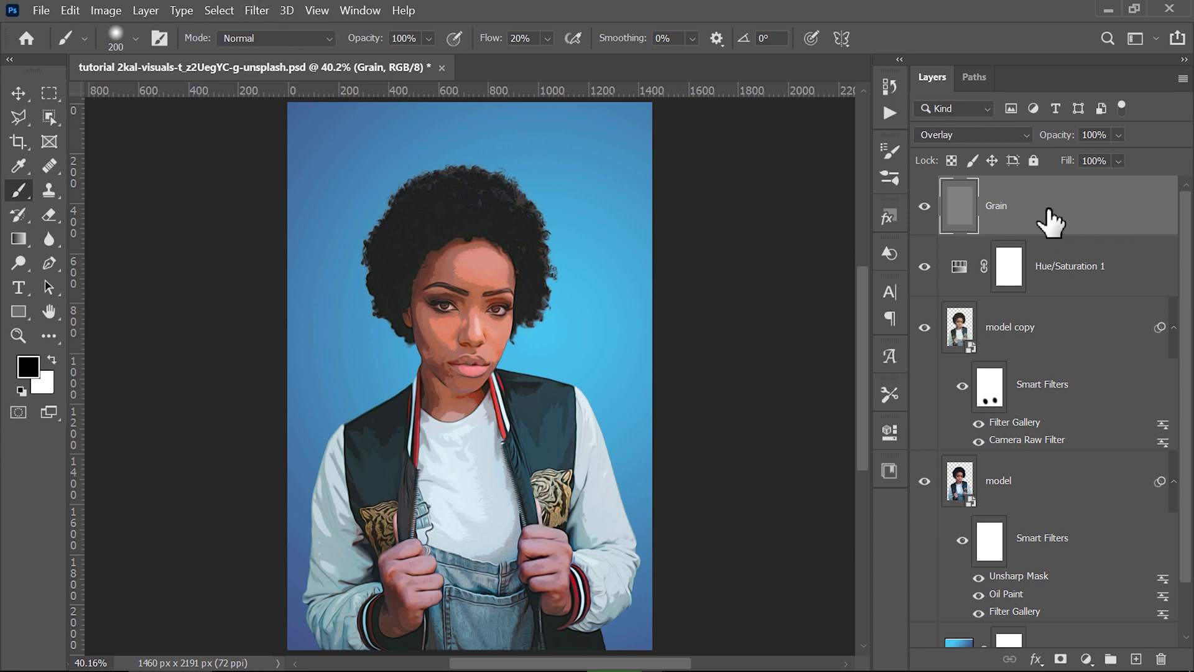
right_click(1049, 211)
Make Grain a smart object and add Field Blur noise: amount 100, size 50, roughness 50
left_click(968, 259)
left_click(257, 10)
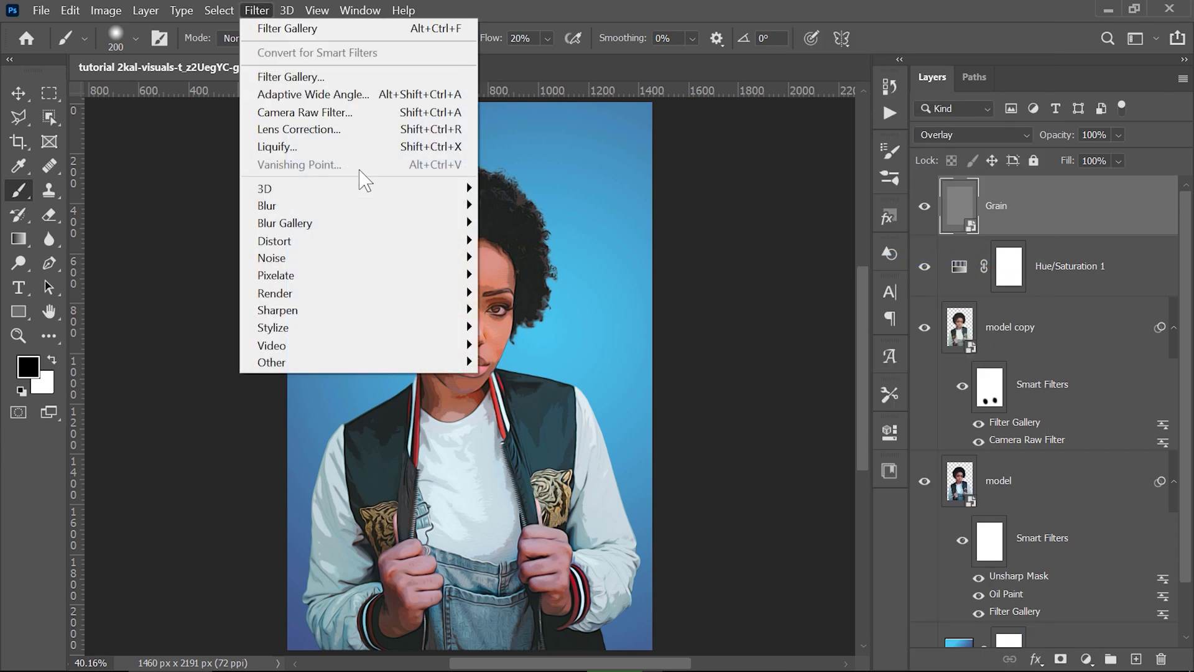
mouse_move(284, 223)
left_click(487, 223)
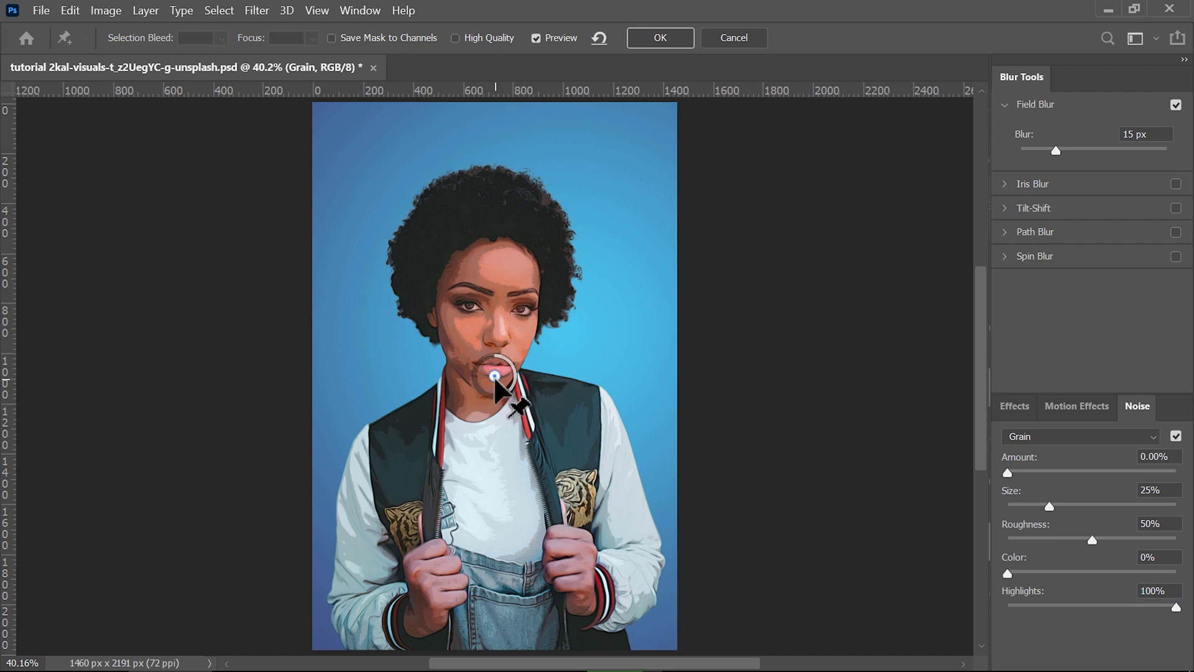
left_click_drag(497, 376, 725, 380)
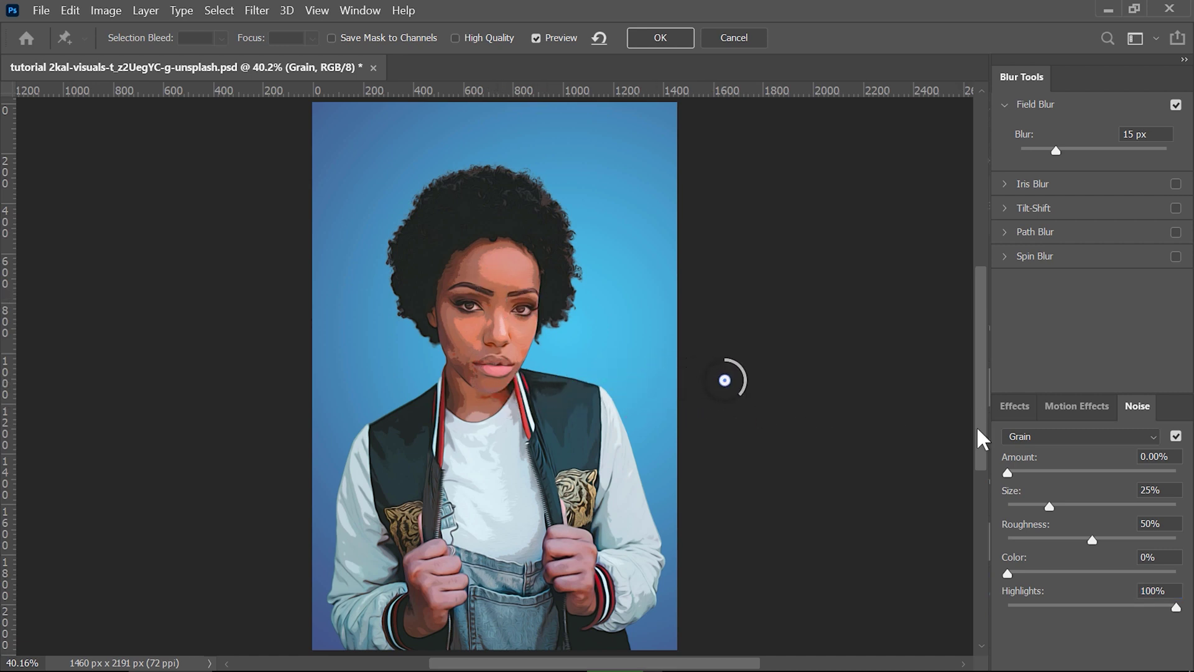
type("10")
type("0")
key("Tab")
type("50")
key("Tab")
type("50")
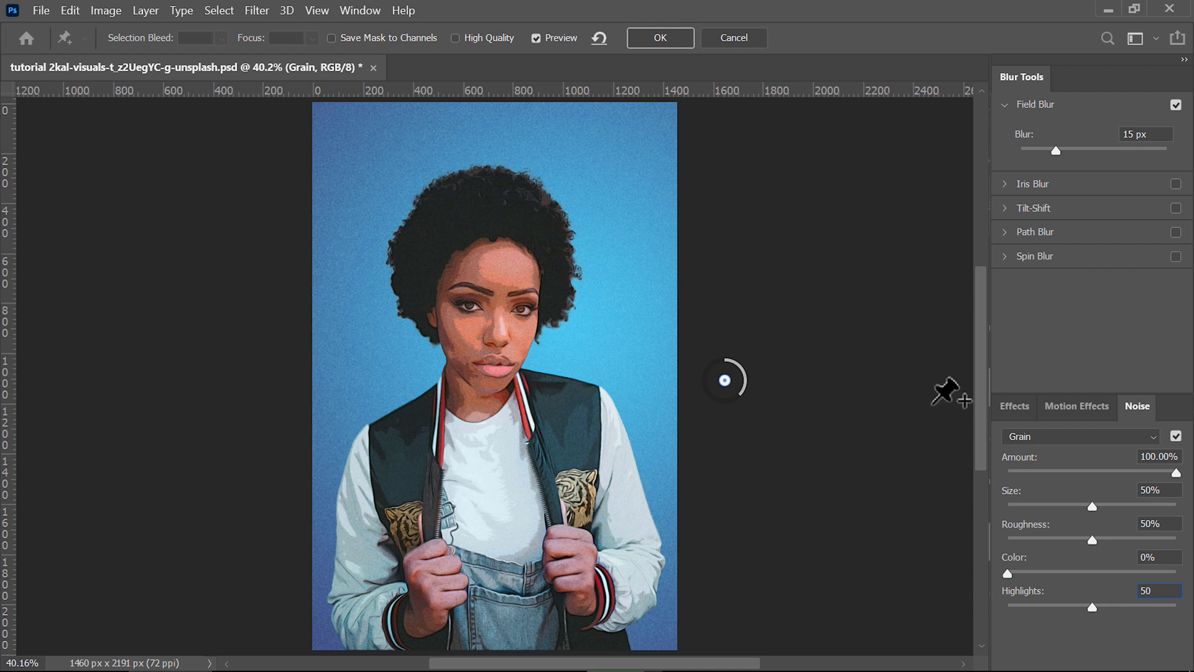
left_click(670, 36)
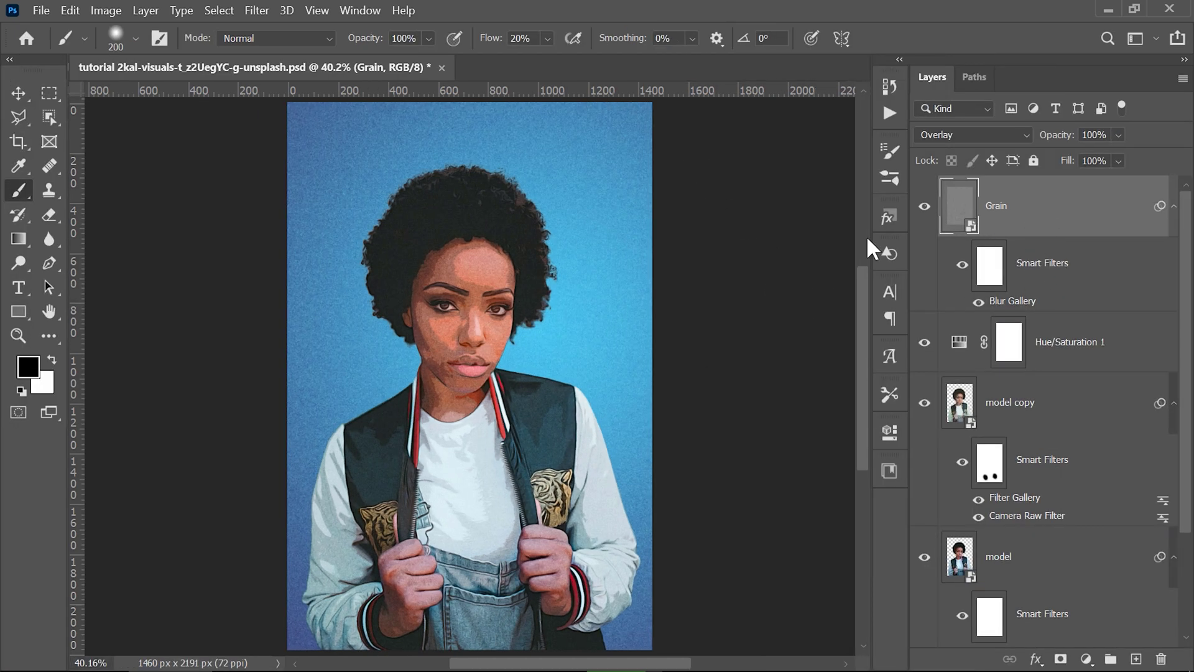
Zoom in to inspect the grain, then set the Grain layer's opacity to 30%
key("z")
left_click_drag(511, 201, 530, 215)
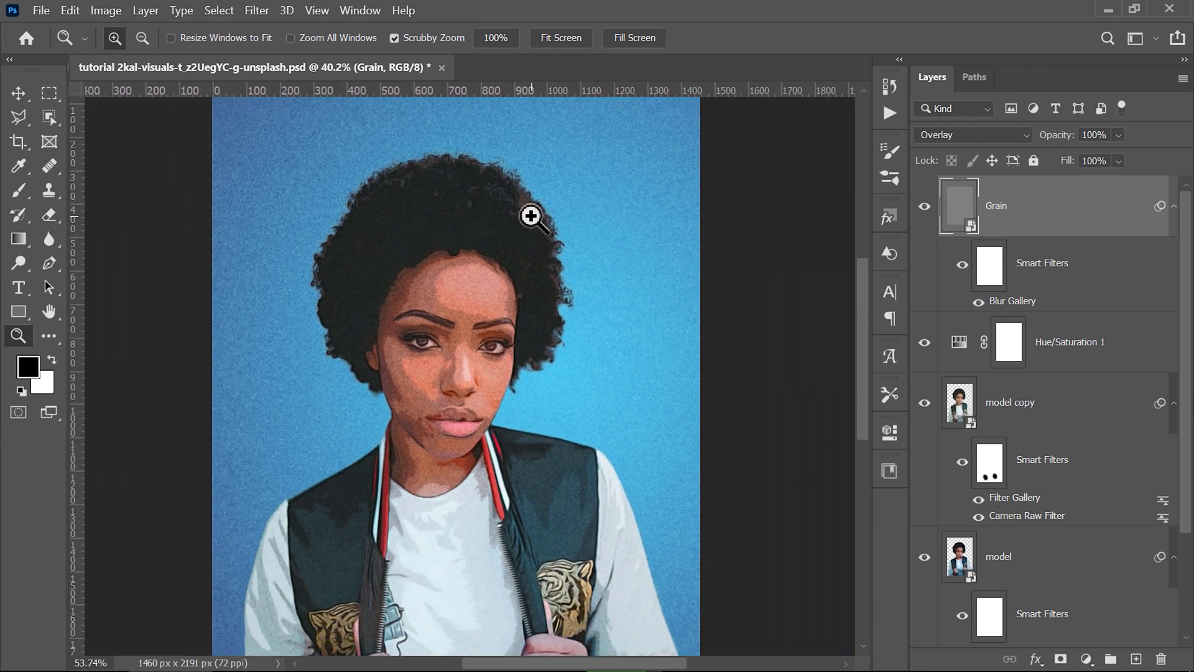
key("b")
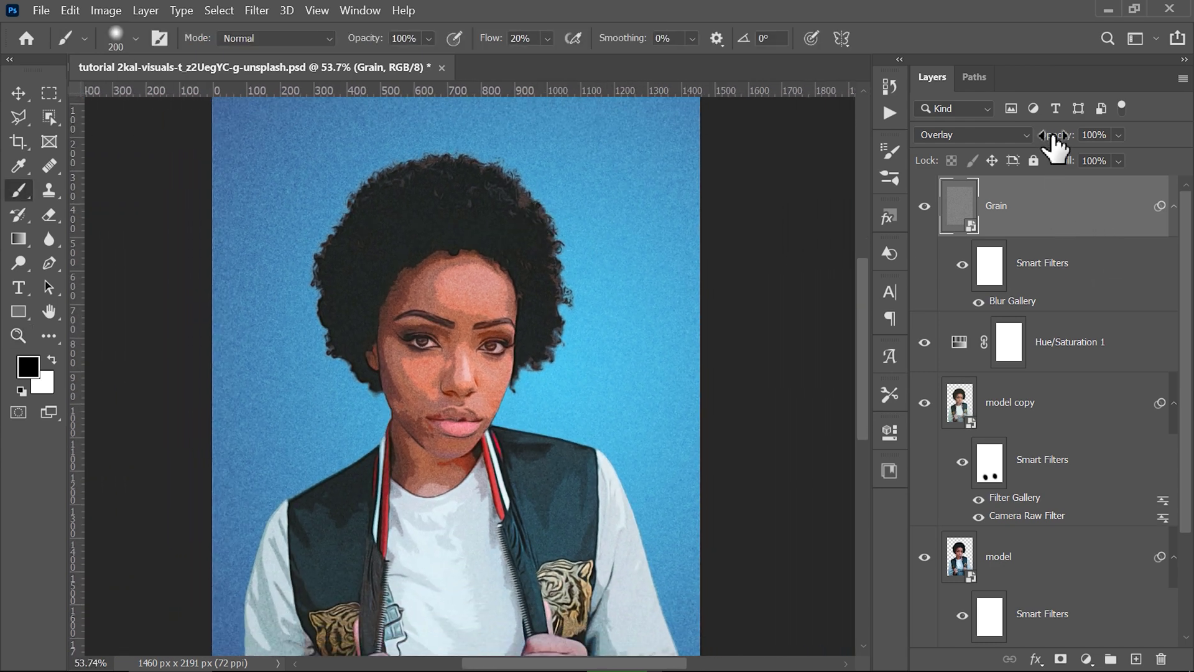
left_click_drag(1056, 140, 1012, 138)
left_click(1104, 133)
type("30")
key("Return")
key("ctrl+0")
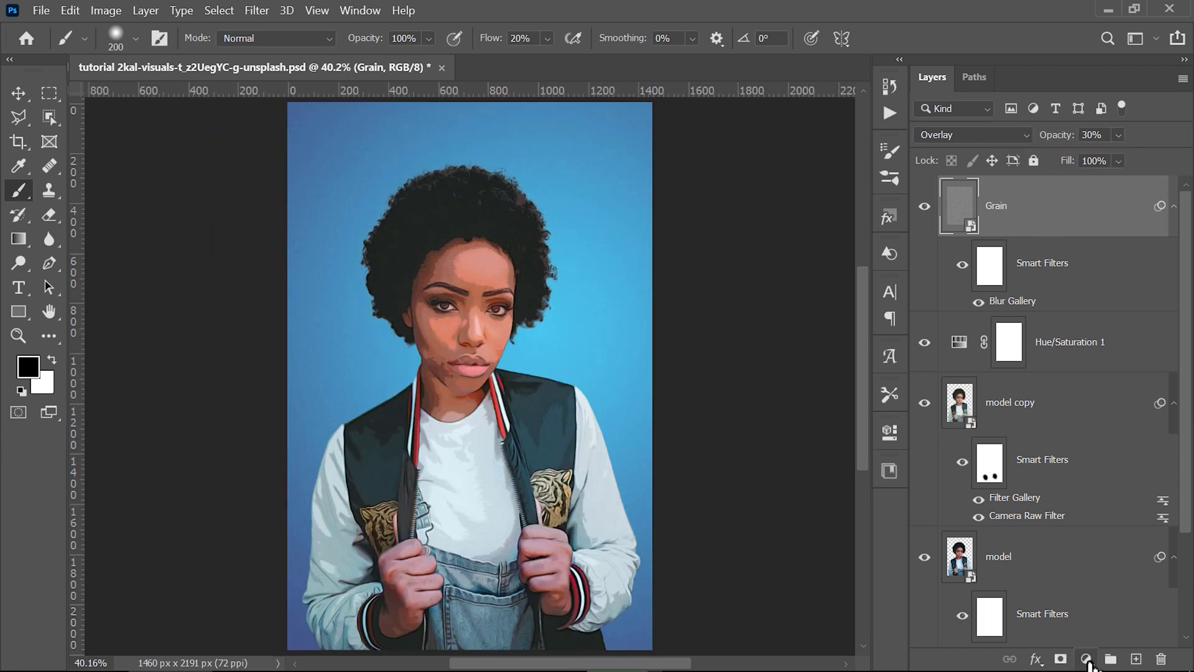
left_click(1087, 659)
Add a Curves adjustment with an S-curve lifting highlights and deepening shadows
left_click(1112, 420)
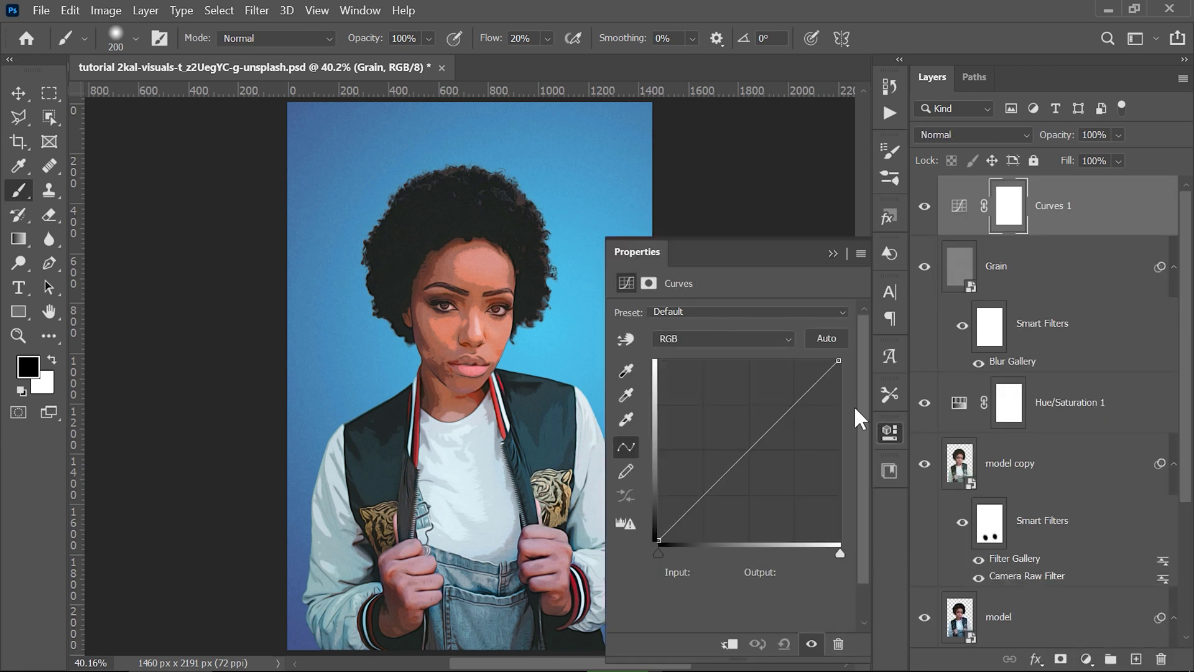
left_click_drag(794, 403, 789, 399)
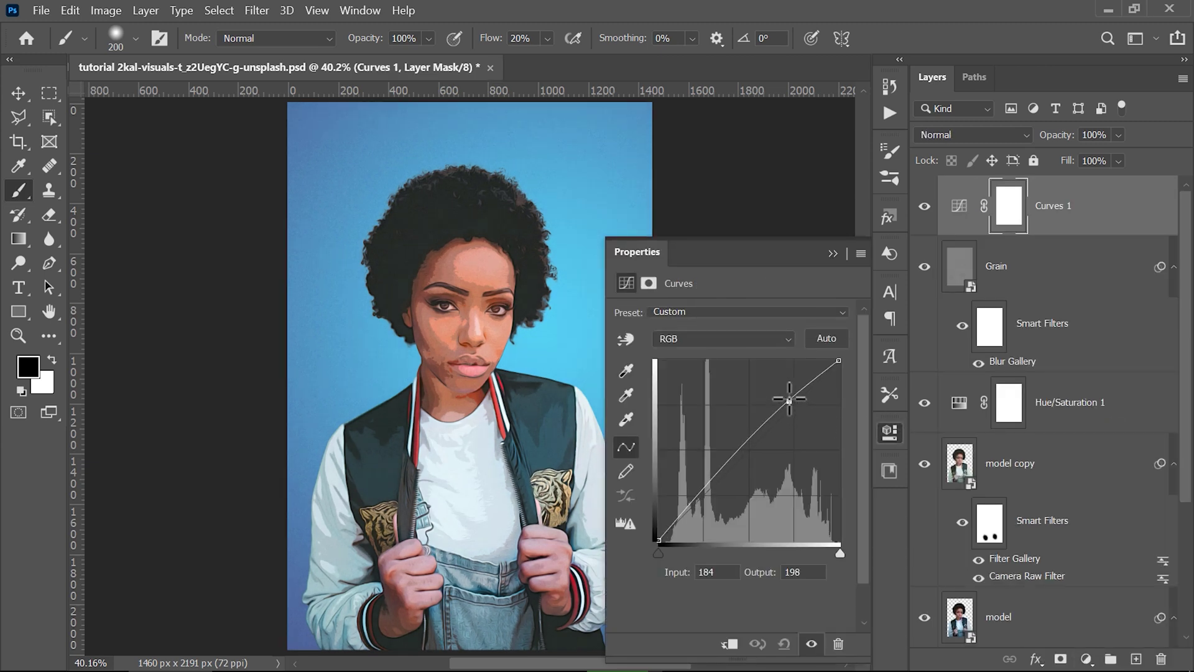
left_click_drag(707, 490, 709, 499)
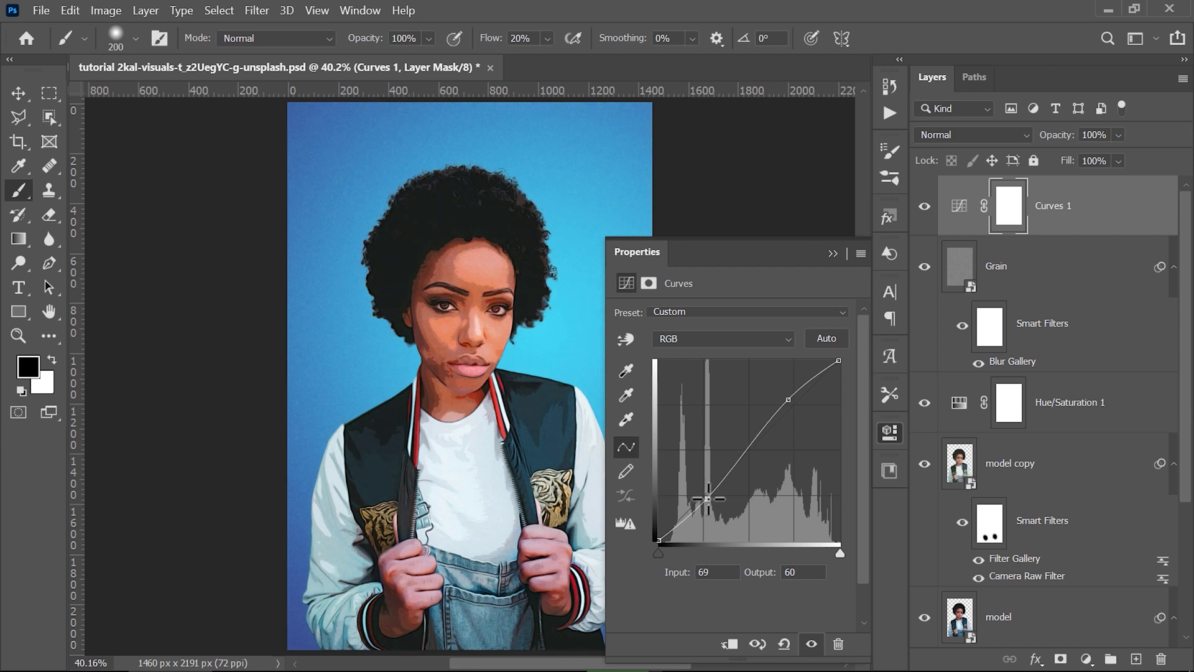
left_click(890, 433)
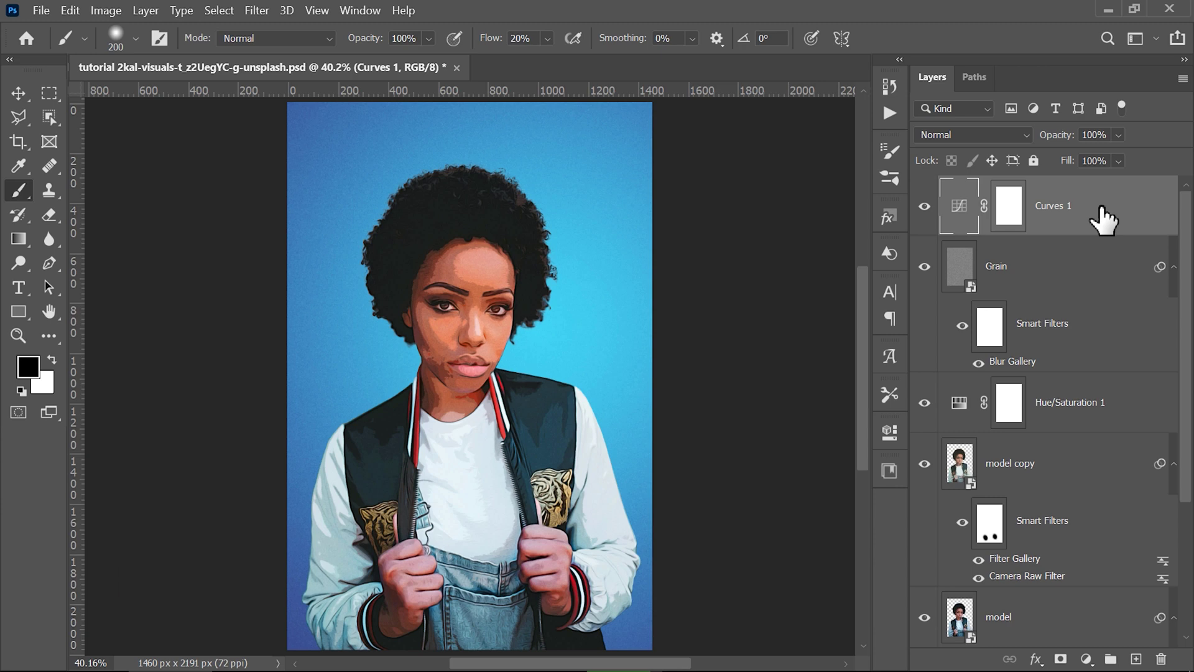
key("ctrl+shift+alt+e")
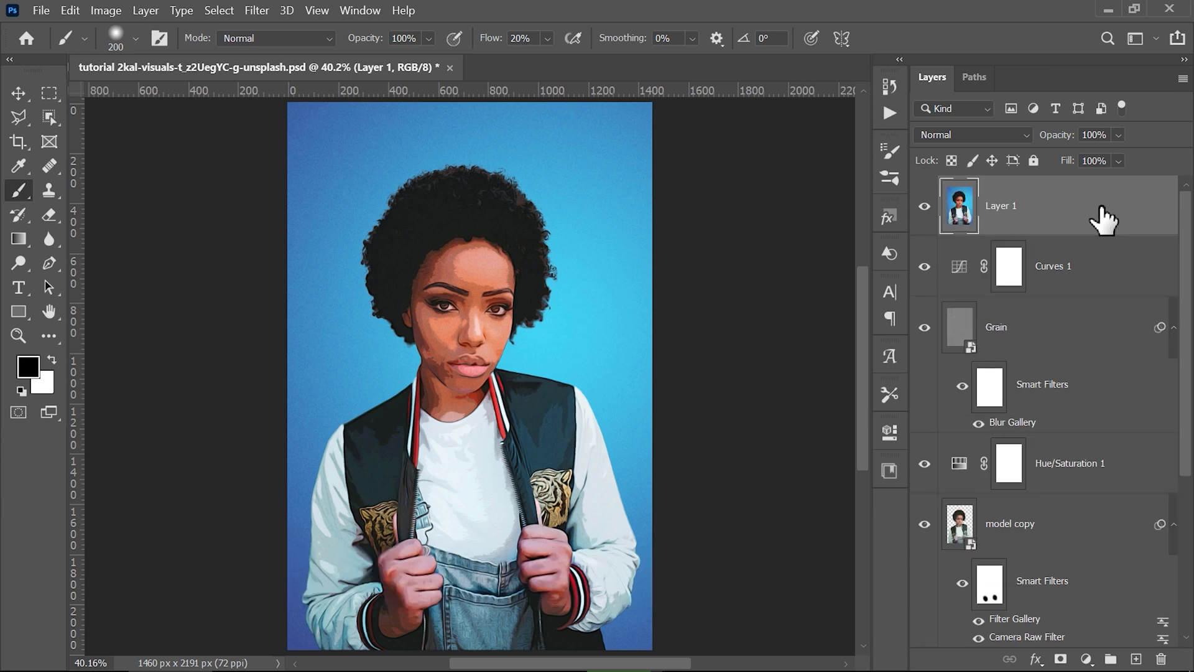
Desaturate merged Layer 1, blend it as Overlay, and duplicate it as Linear Light
key("ctrl+shift+u")
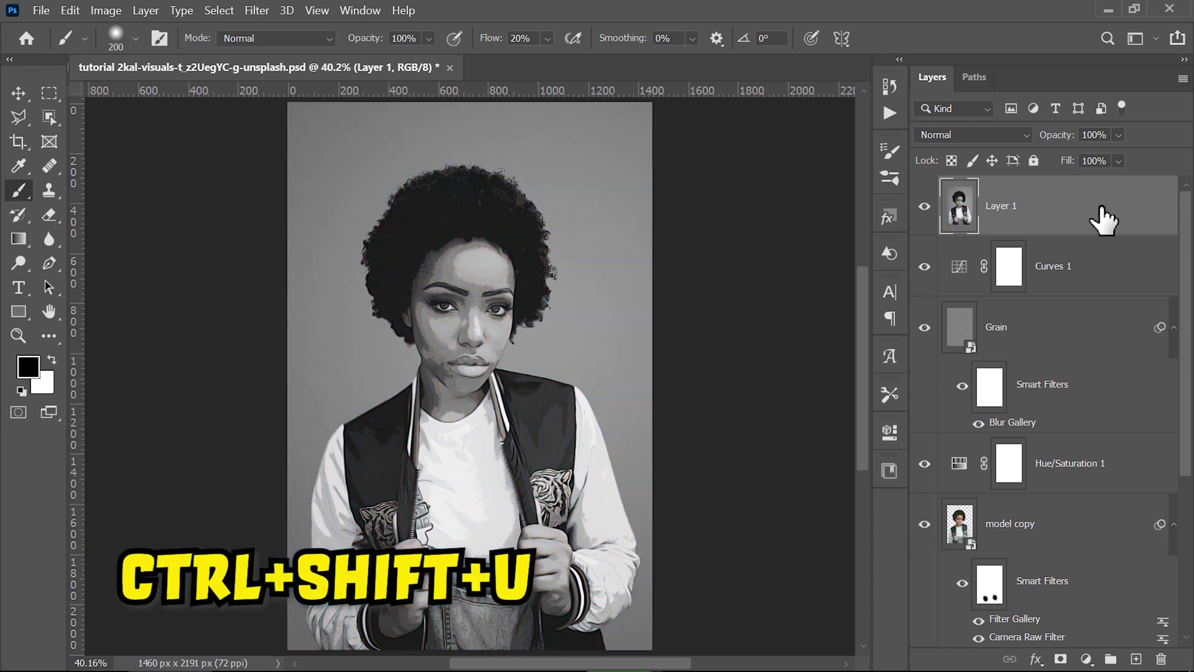
left_click(1005, 135)
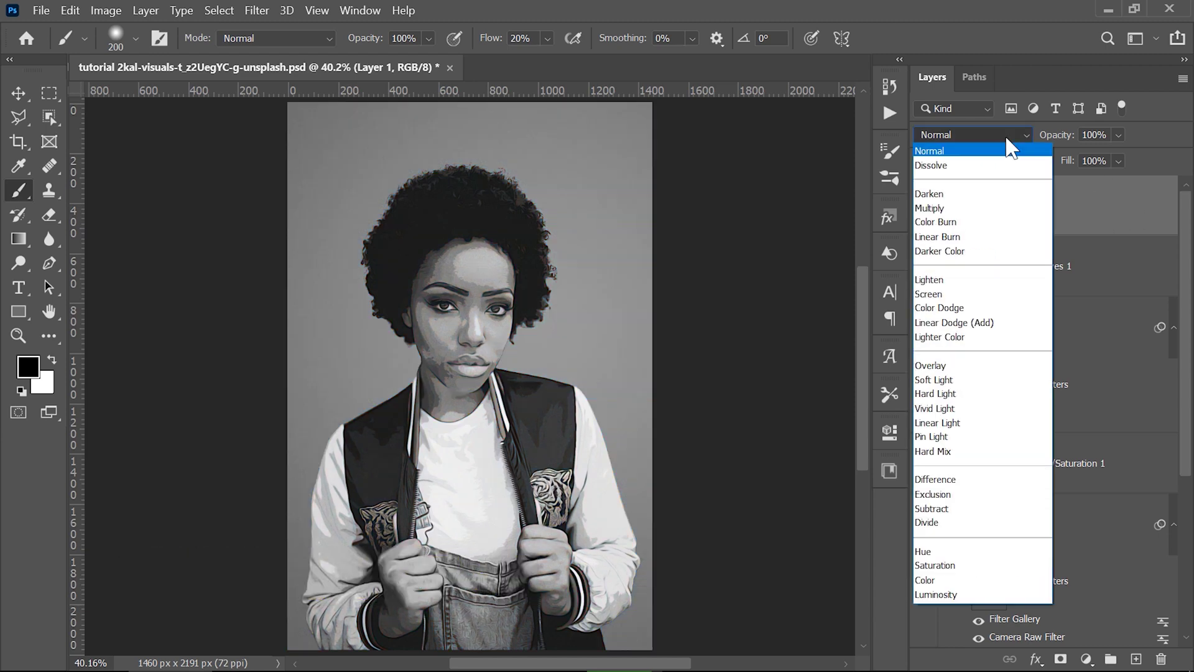
left_click(952, 367)
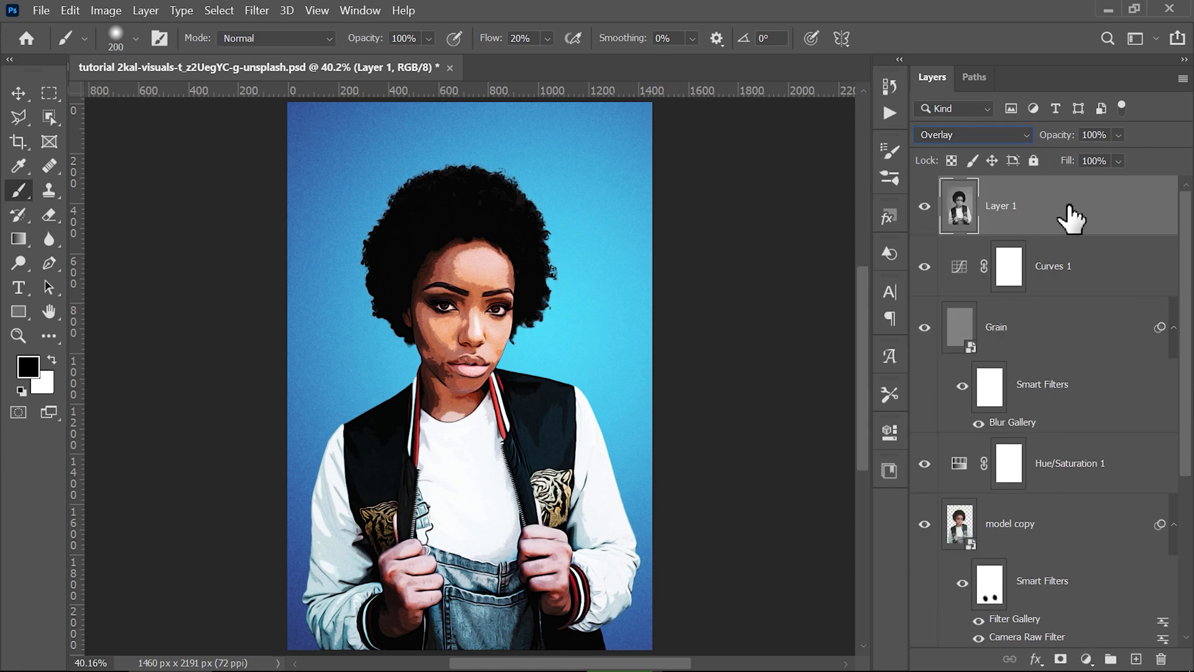
key("ctrl+j")
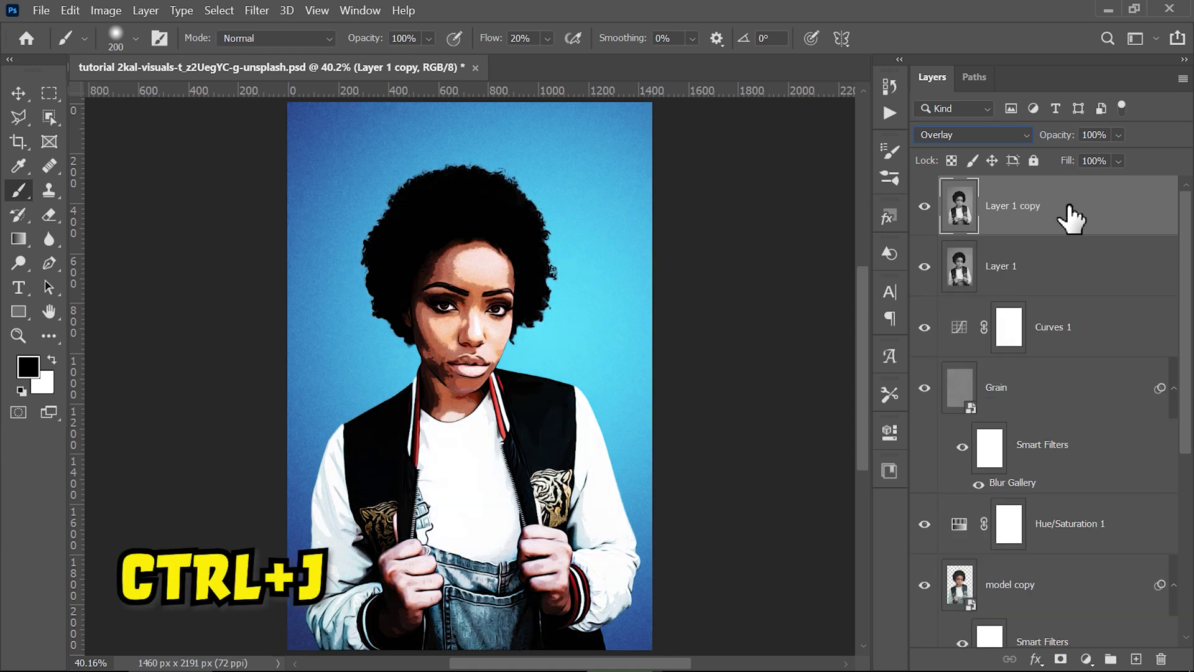
left_click(995, 134)
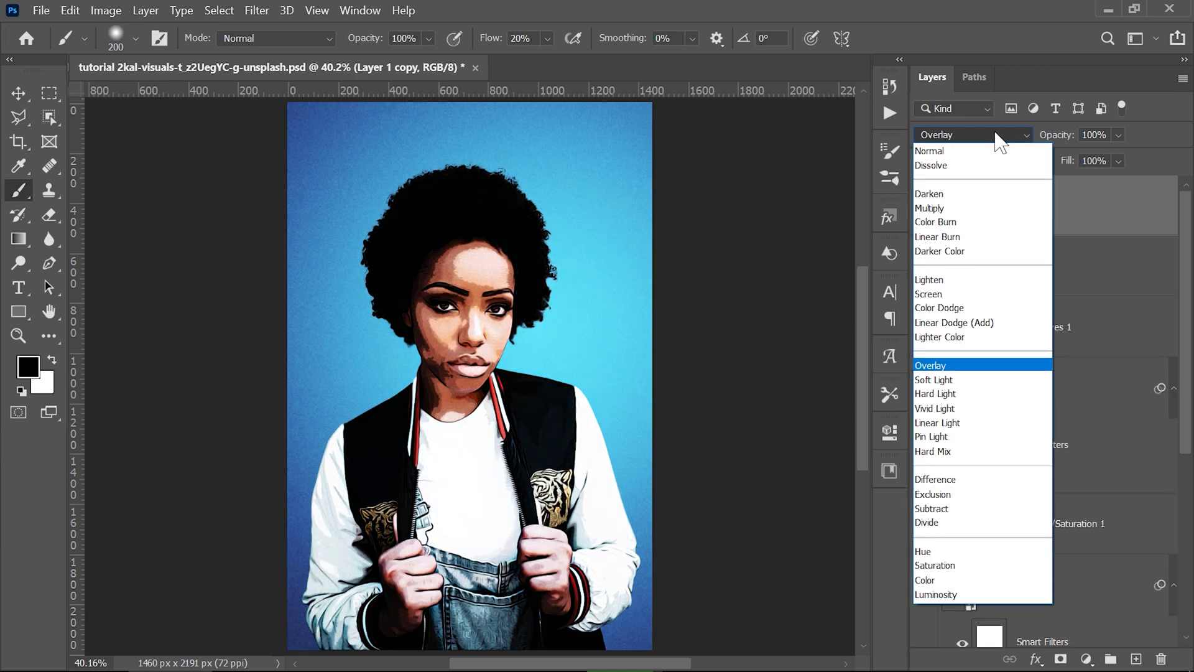
left_click(977, 422)
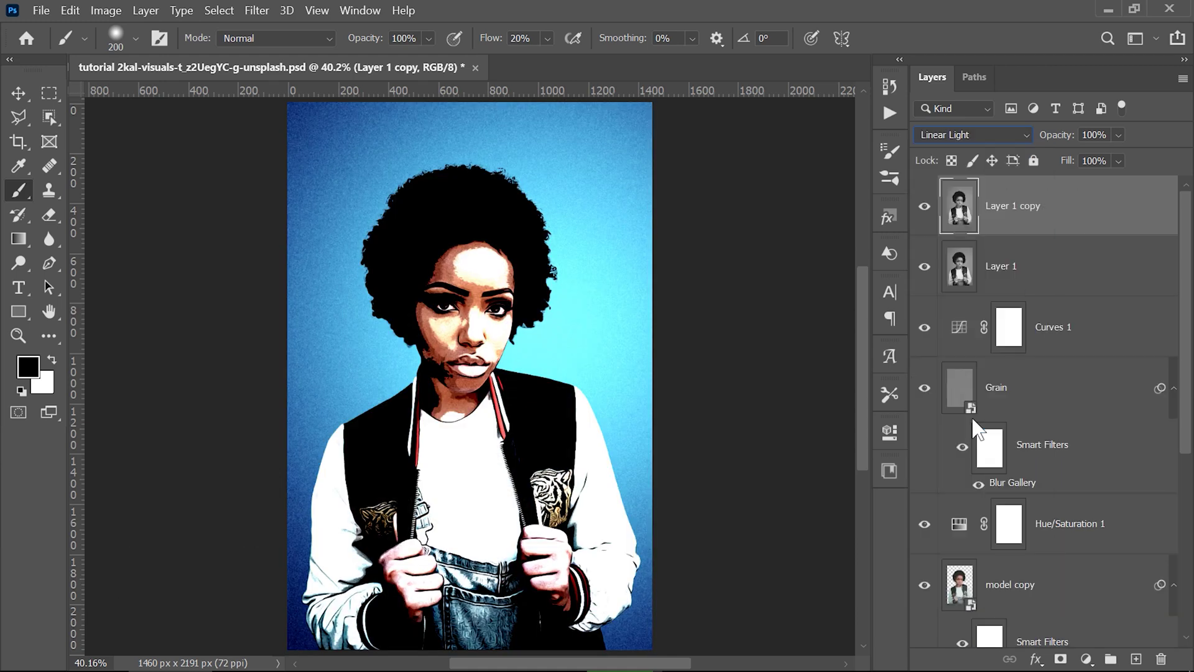
Hide Layer 1 copy, apply a 1-pixel High Pass to Layer 1, and toggle it to compare
left_click(925, 207)
left_click(1045, 287)
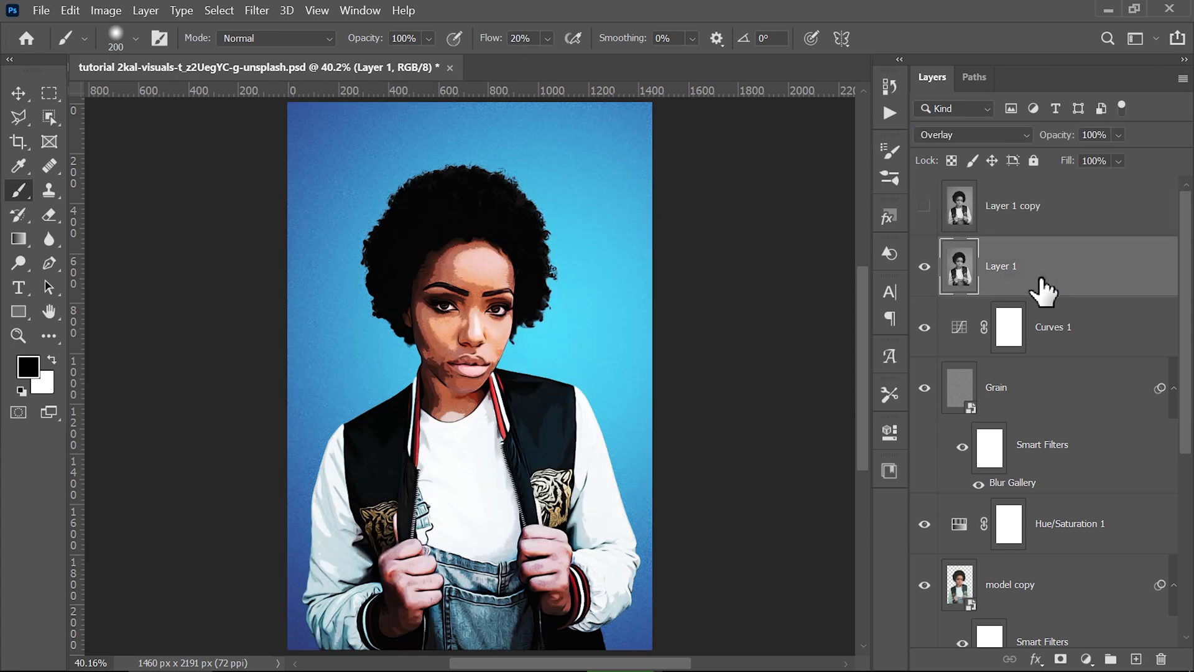
left_click(266, 8)
mouse_move(271, 362)
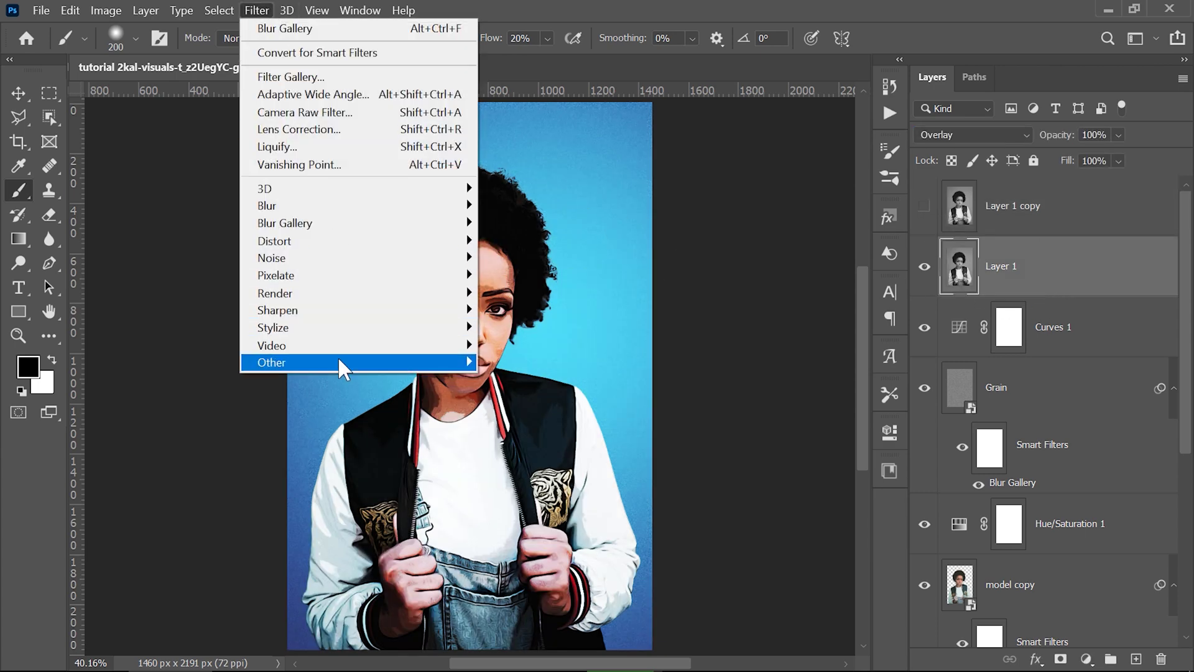
left_click(530, 380)
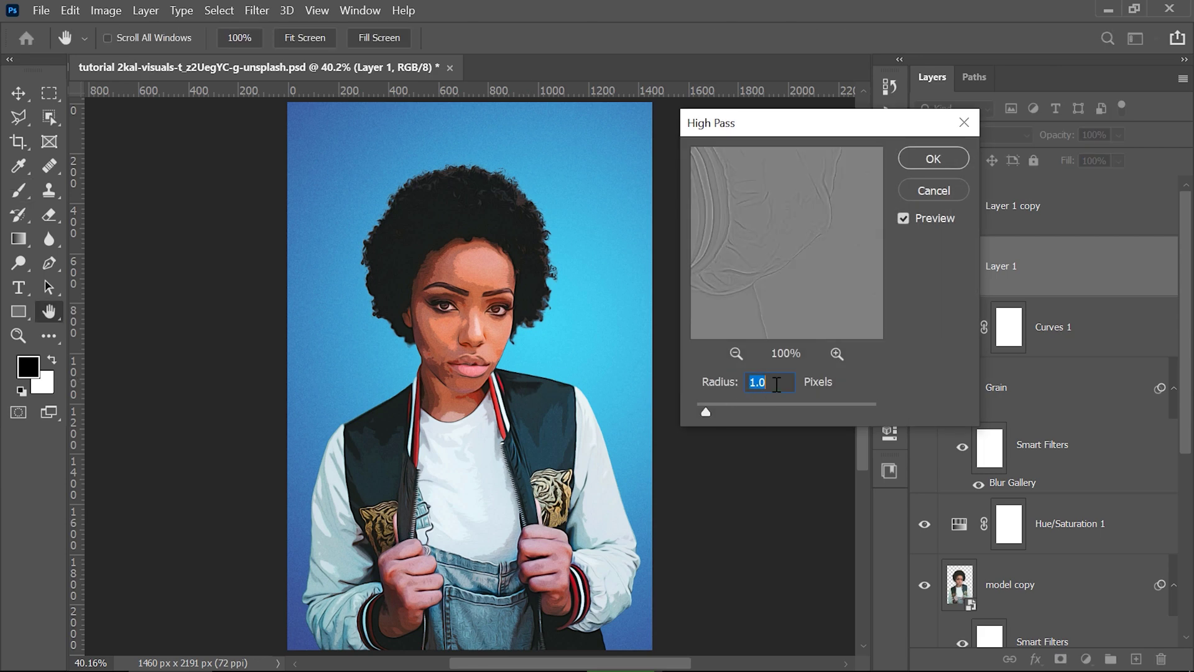
left_click(735, 353)
left_click(916, 156)
key("b")
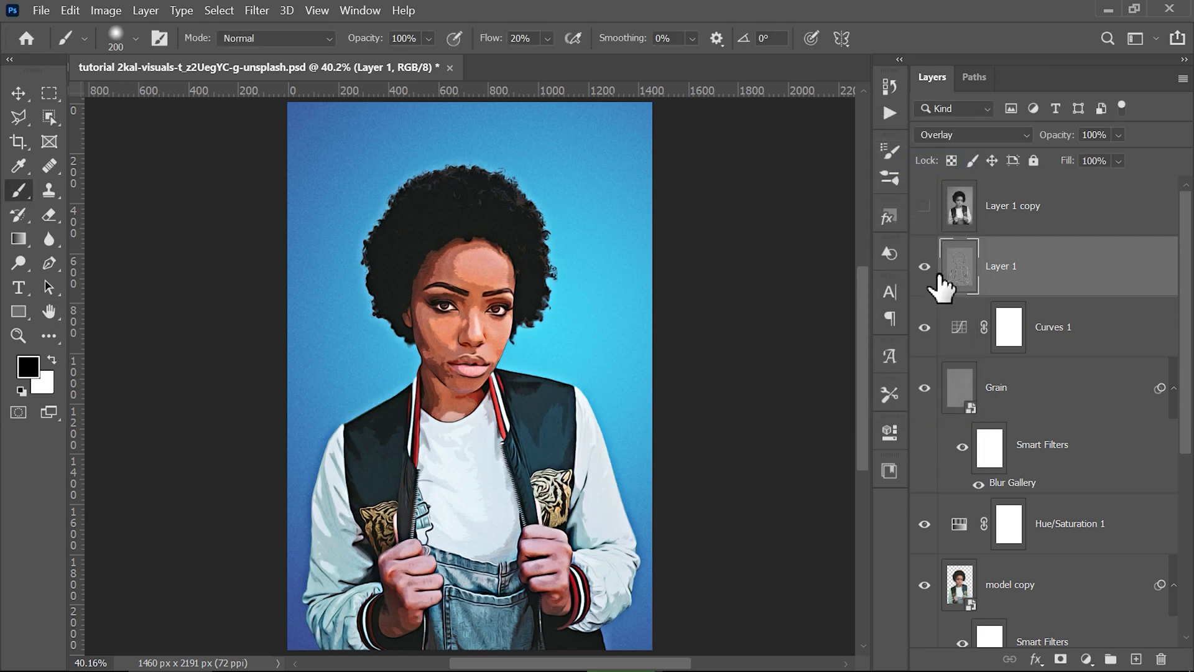
left_click(925, 267)
left_click(925, 267)
left_click(925, 267)
Show both layers and apply a 1-pixel High Pass to Layer 1 copy
left_click(925, 267)
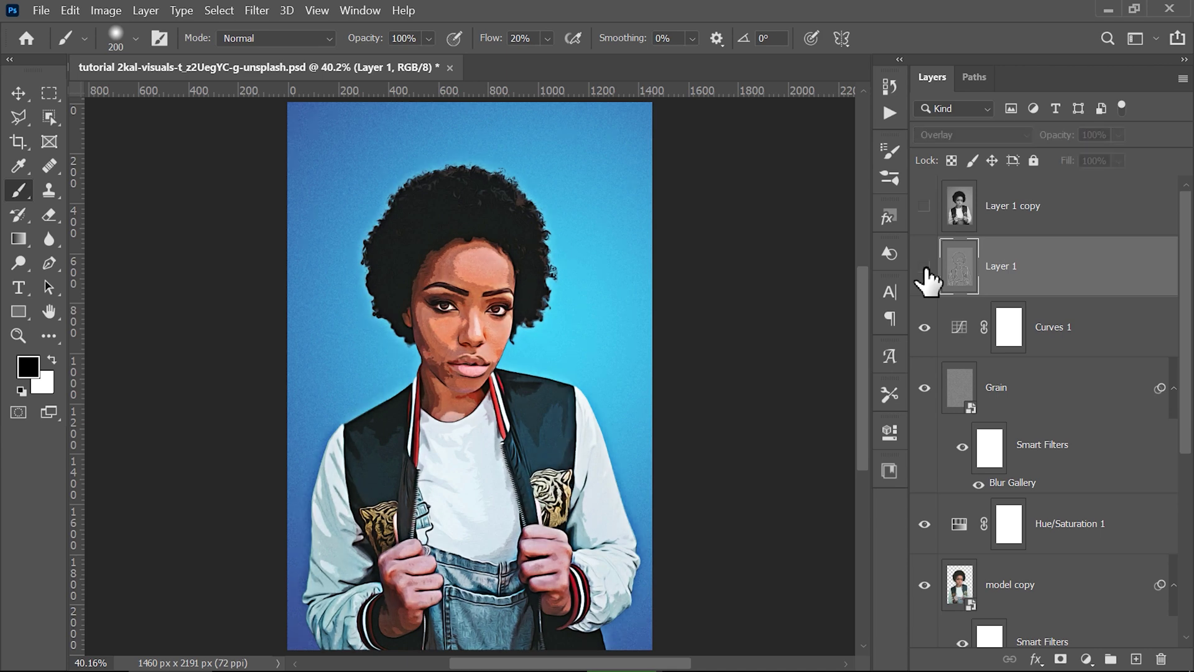
left_click(925, 206)
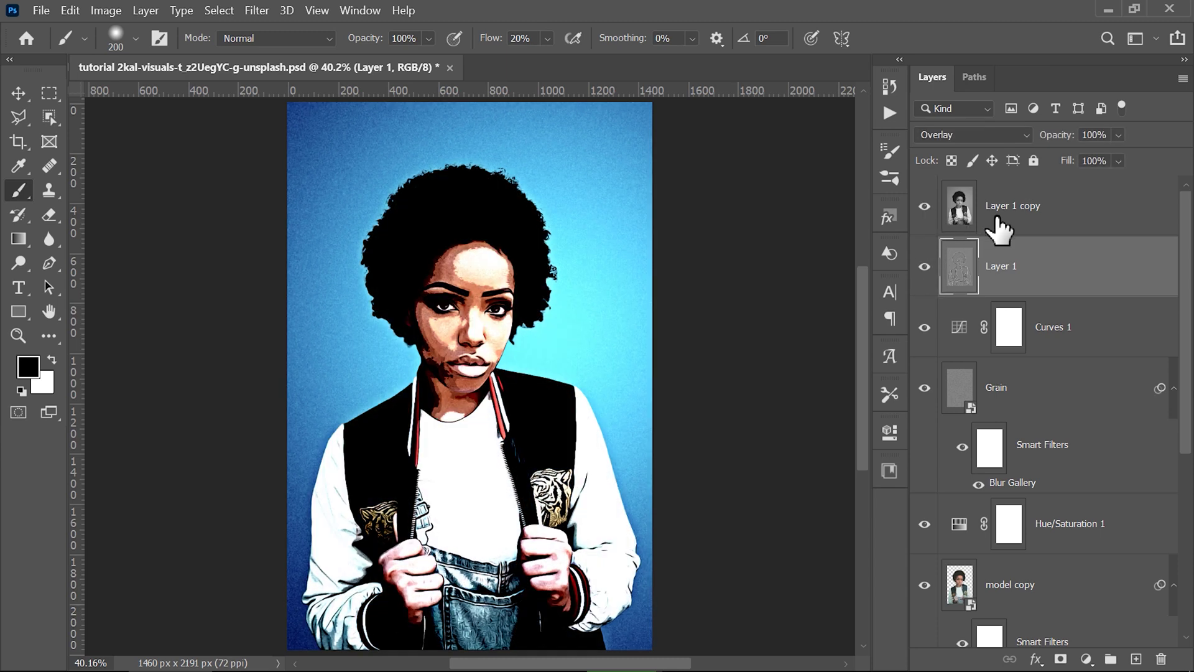
left_click(1064, 221)
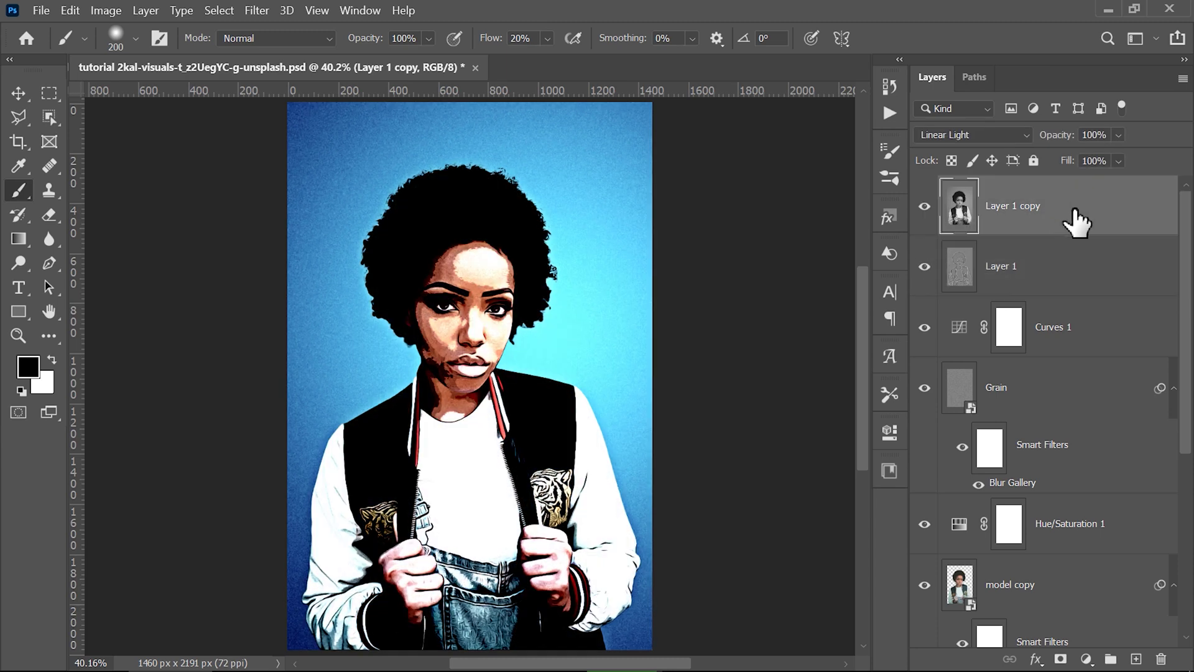
left_click(257, 10)
mouse_move(522, 380)
left_click(522, 379)
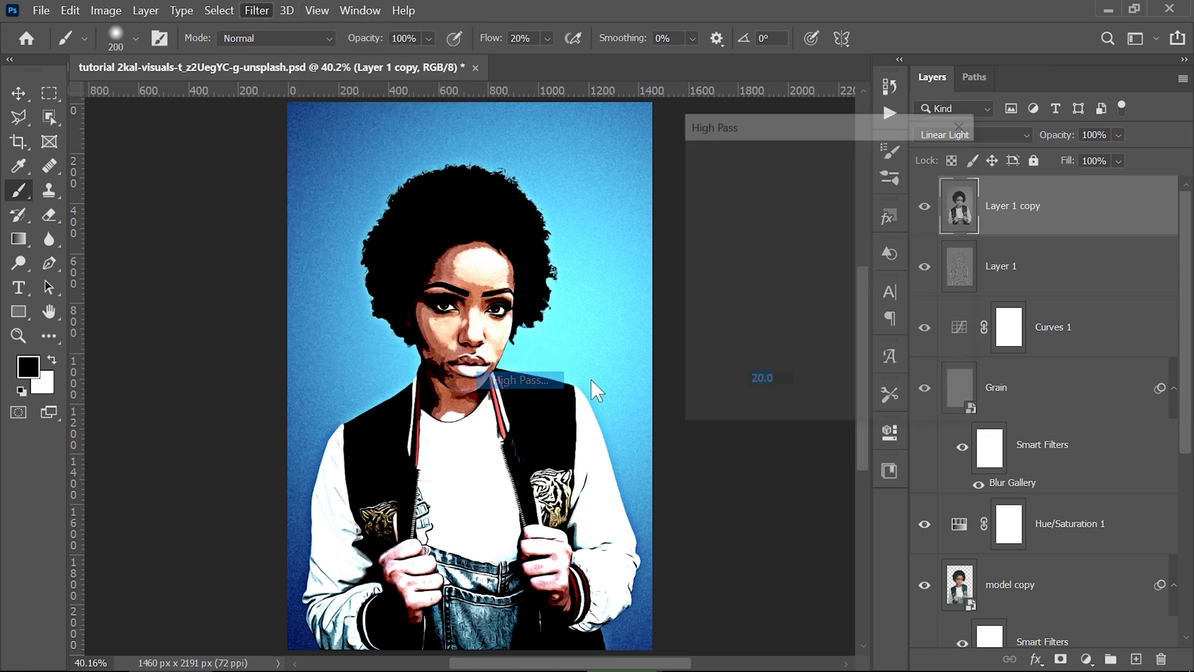
type("1")
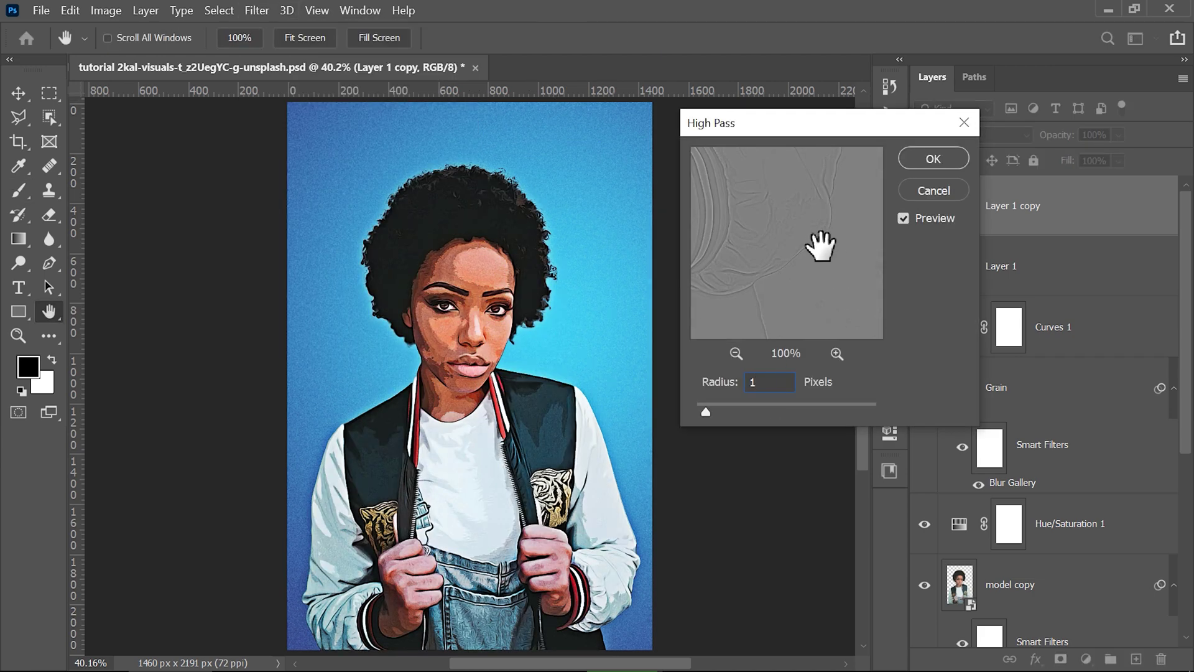
left_click(935, 157)
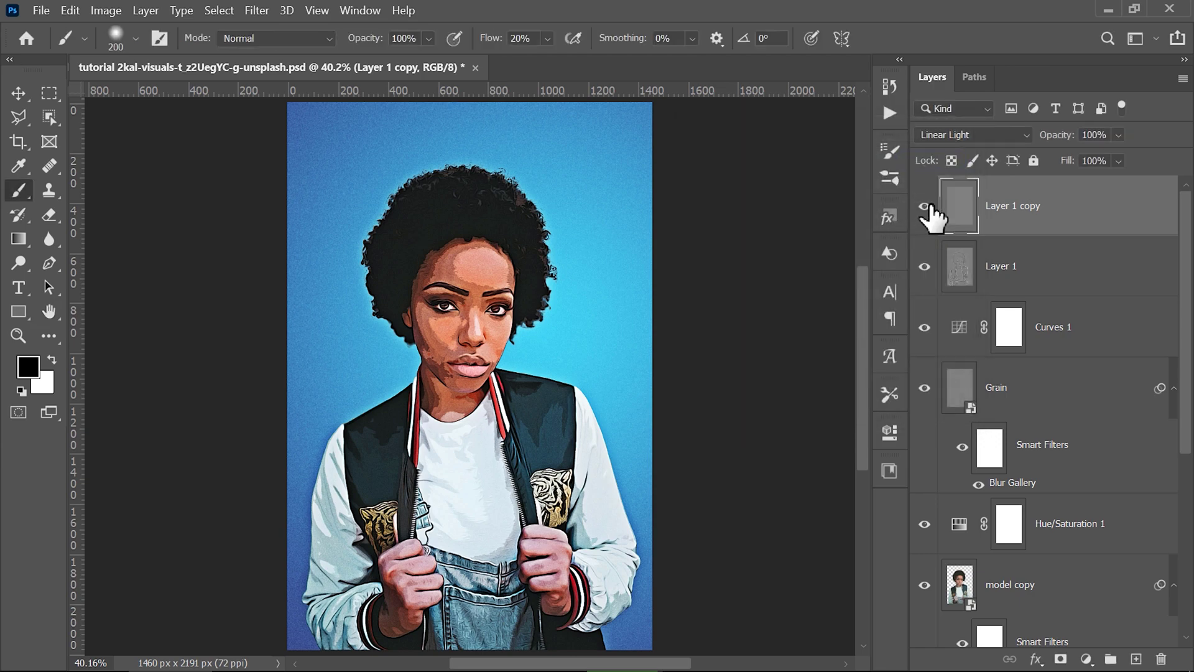
left_click(925, 207)
left_click(925, 206)
Zoom in on the face and toggle Layer 1 copy to compare the sharpening
key("z")
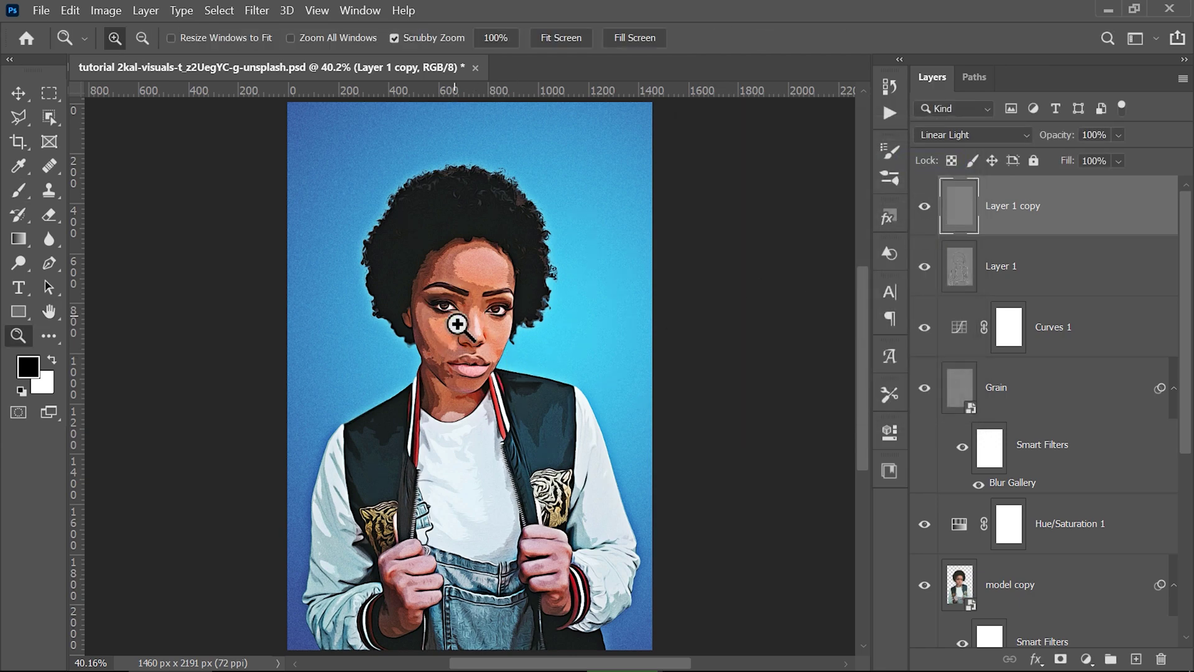
left_click_drag(456, 314, 510, 338)
key("b")
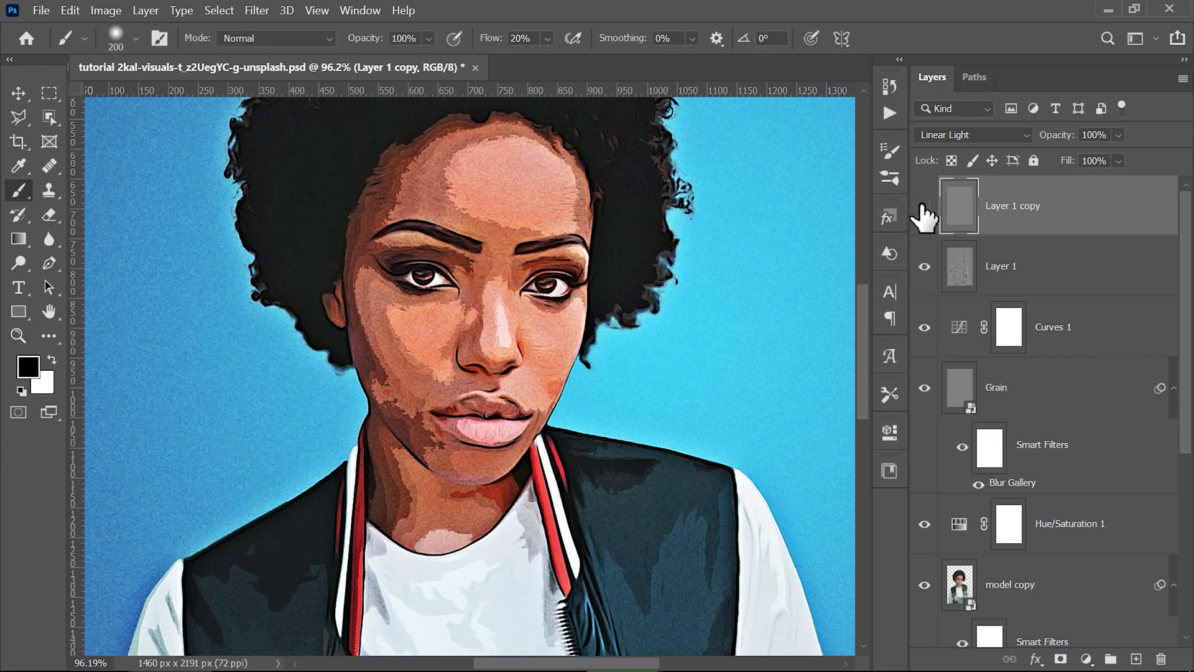
left_click(925, 206)
left_click(925, 207)
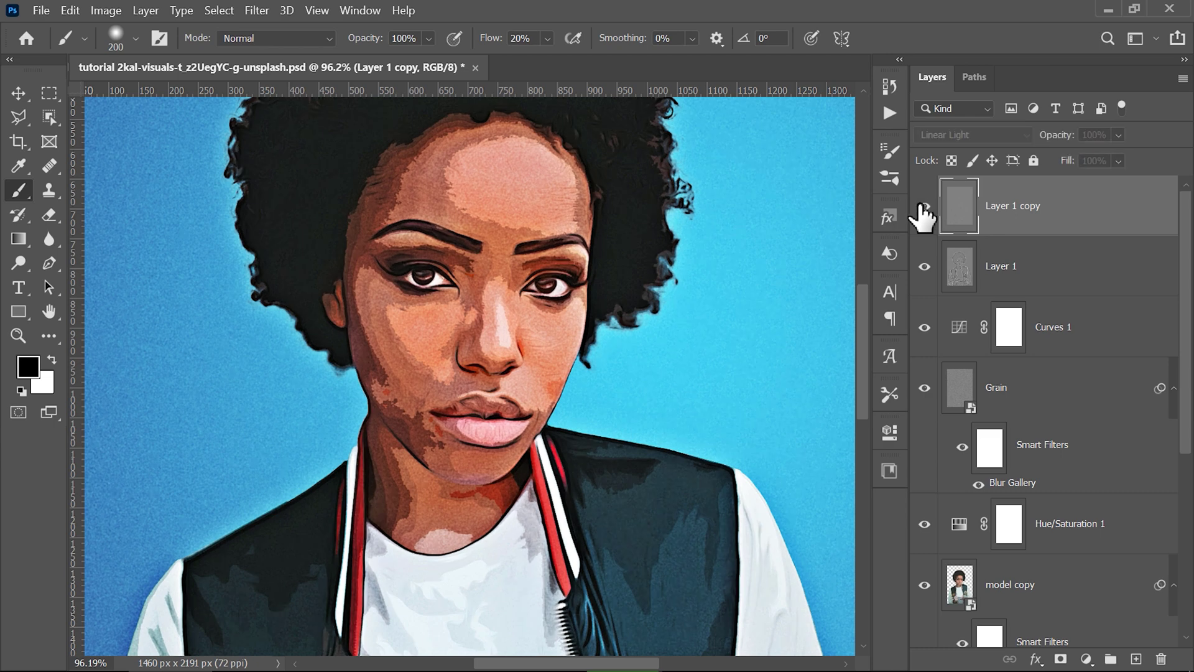
left_click(925, 206)
left_click(925, 206)
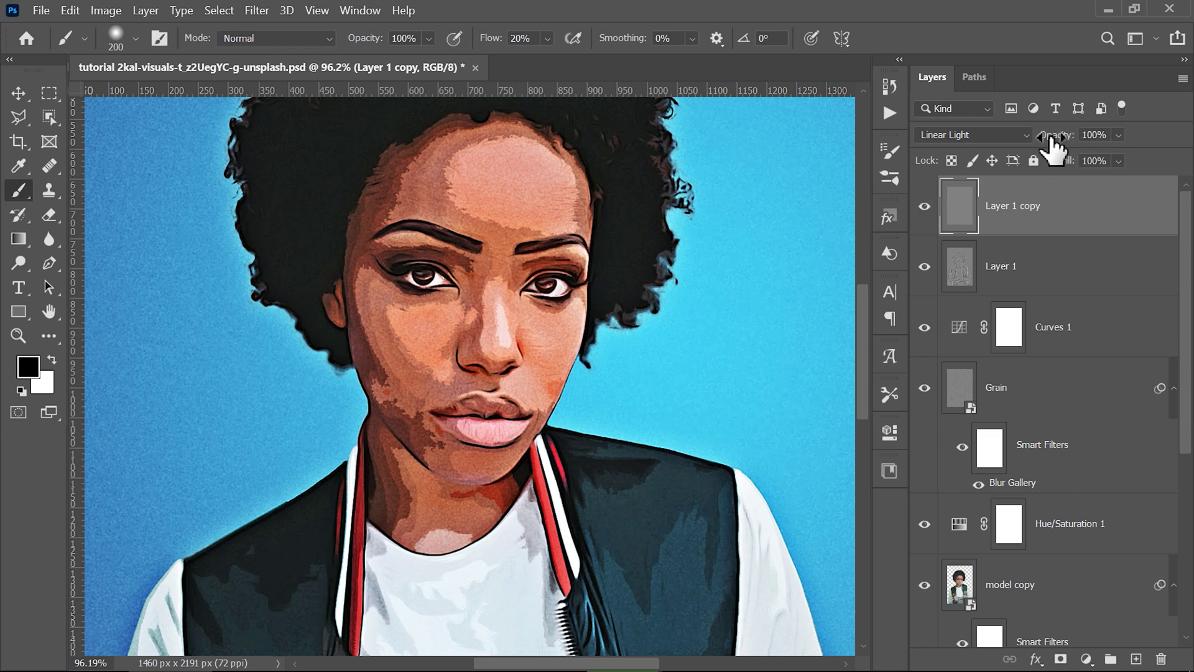
Lower Layer 1 copy's opacity to 70%, then pan over the face and hands
left_click_drag(1053, 137, 1028, 138)
type("70")
key("Return")
left_click_drag(485, 320, 501, 342)
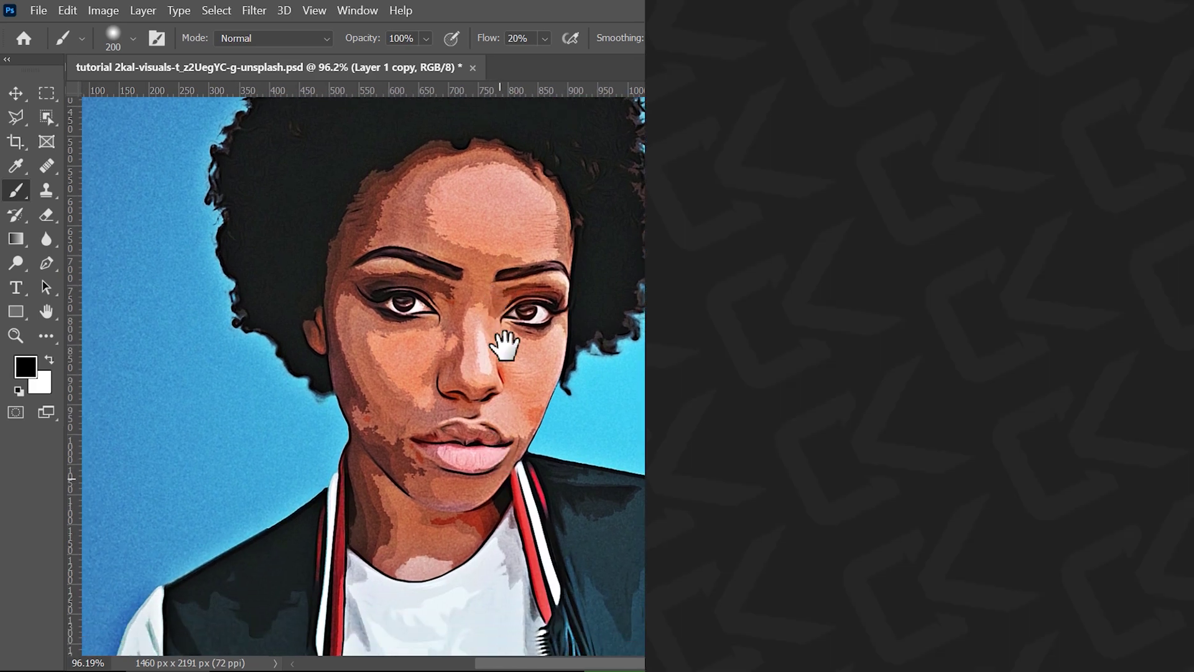
left_click_drag(501, 342, 291, 235)
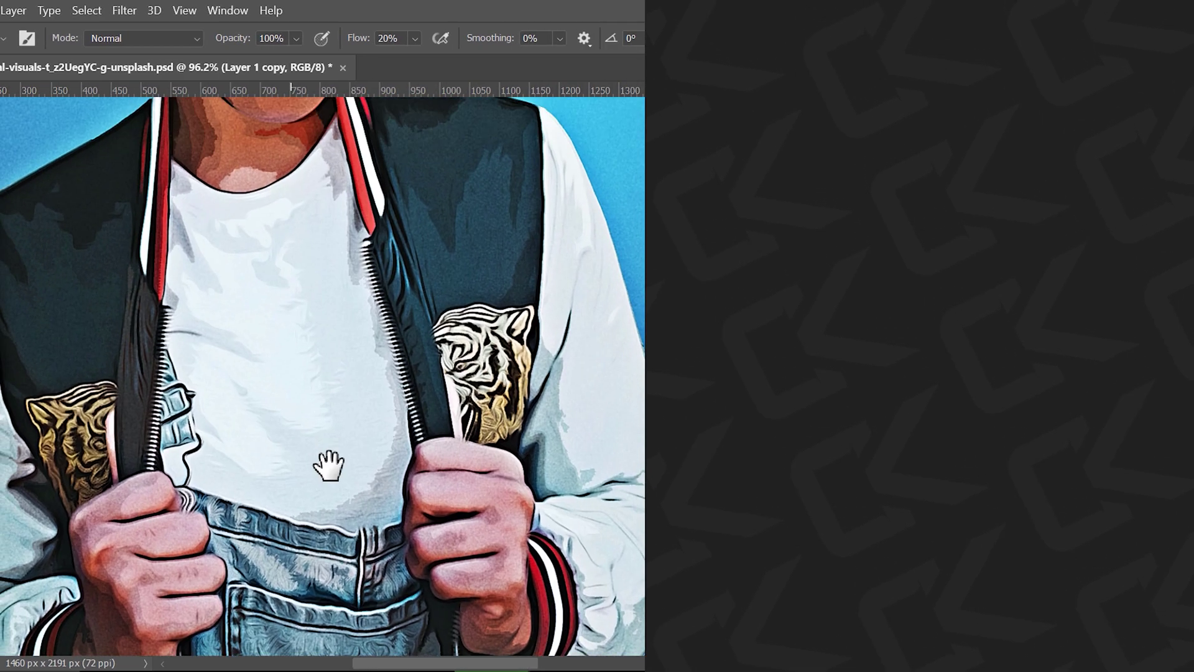